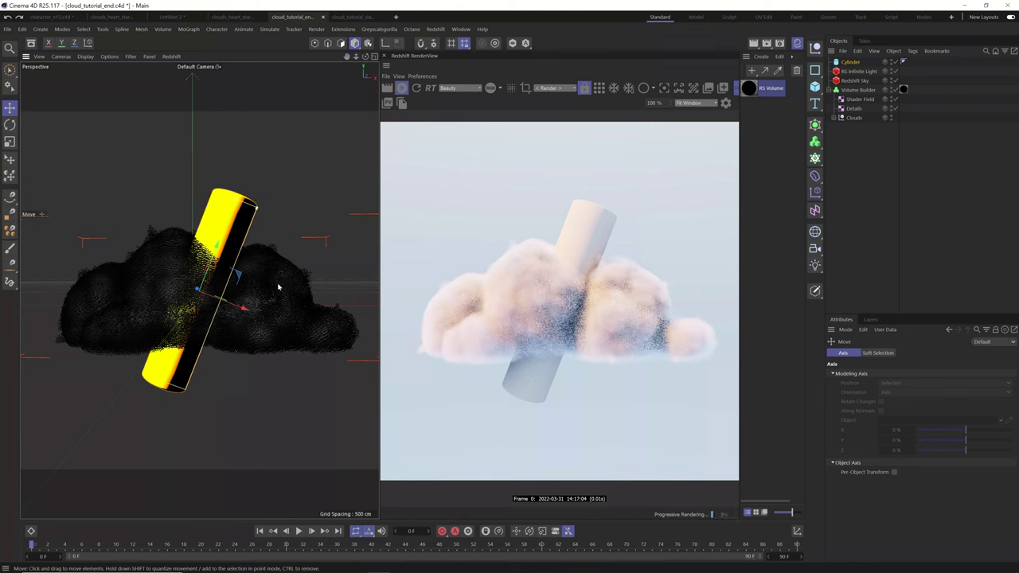
mouse_move(271, 291)
left_mouse_down("alt")
mouse_move(211, 296)
mouse_move(289, 291)
left_mouse_up("alt")
right_click_drag(162, 298, 254, 258, "alt")
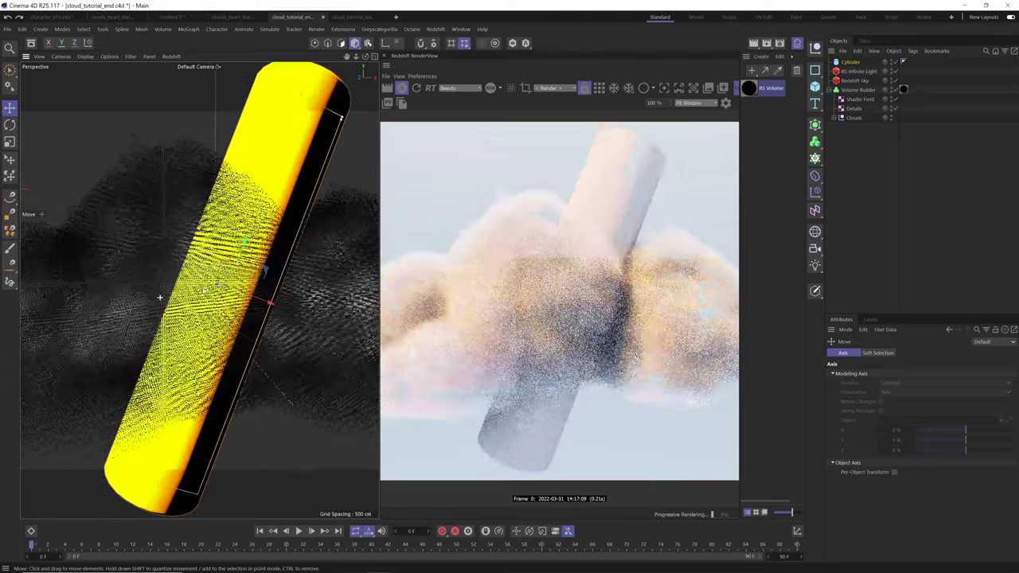
left_click_drag(263, 272, 269, 261, "alt")
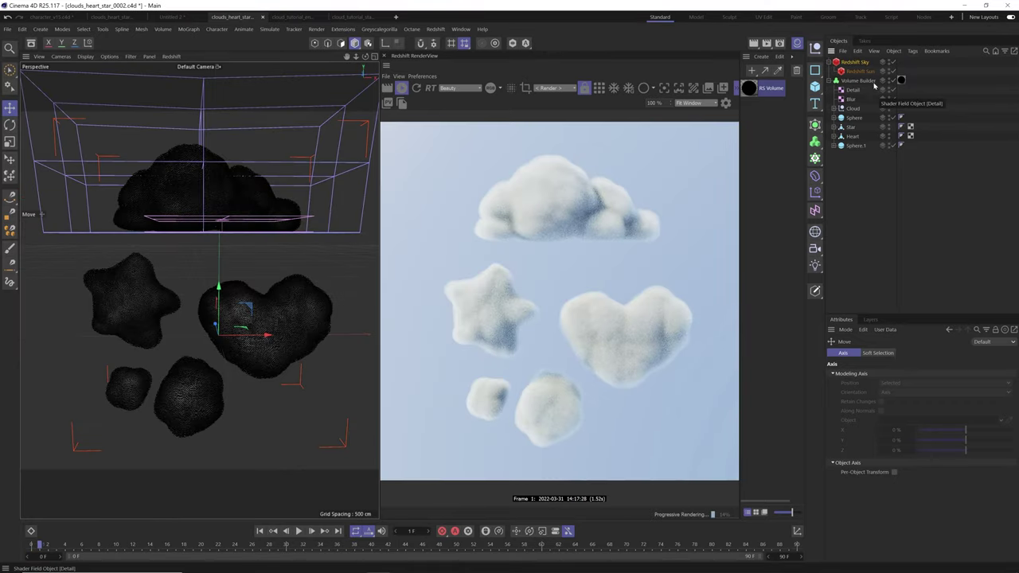
Rotate the Redshift Sun to change the light direction on the cloud, star, heart and sphere shapes.
key("r")
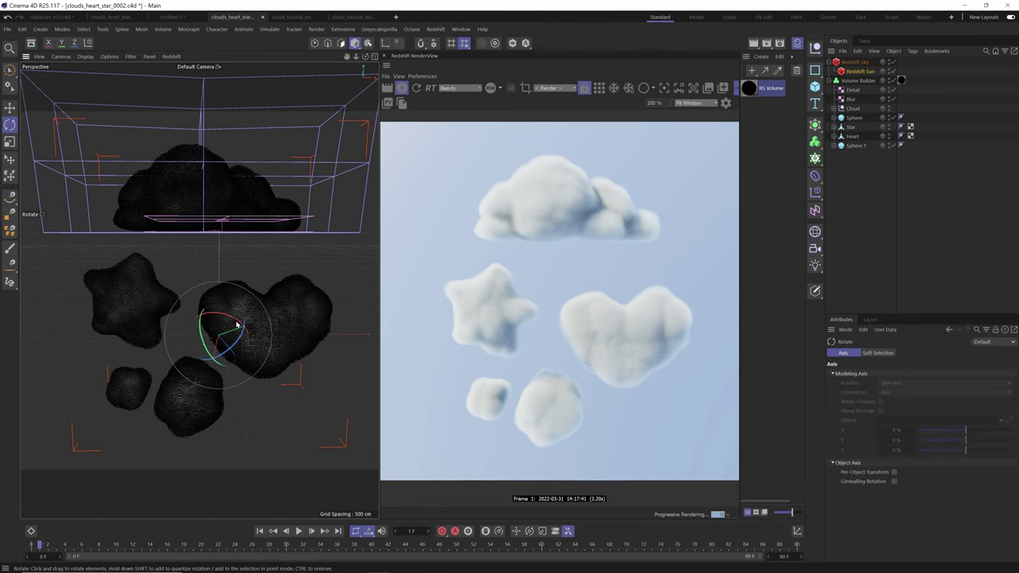
mouse_move(243, 310)
left_mouse_down()
mouse_move(227, 292)
mouse_move(201, 296)
mouse_move(221, 288)
mouse_move(228, 296)
mouse_move(215, 302)
mouse_move(208, 296)
mouse_move(224, 330)
mouse_move(199, 316)
left_mouse_up()
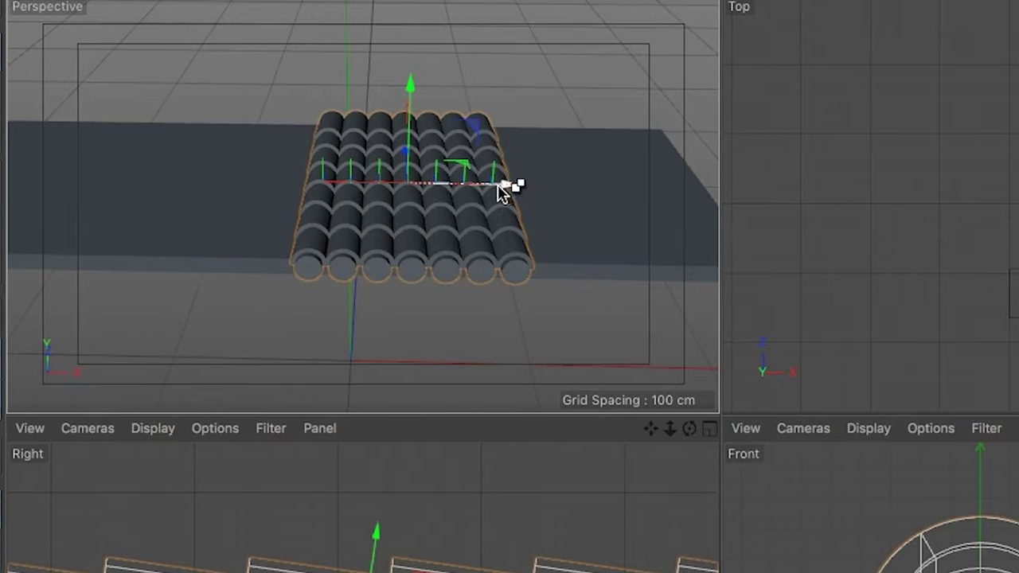
left_click_drag(502, 191, 354, 199)
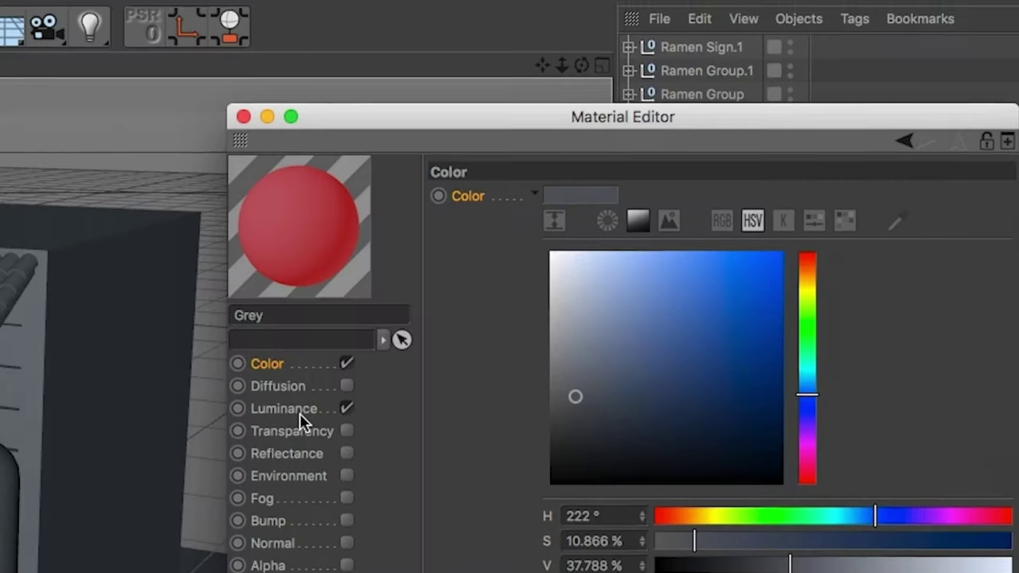
left_click(298, 416)
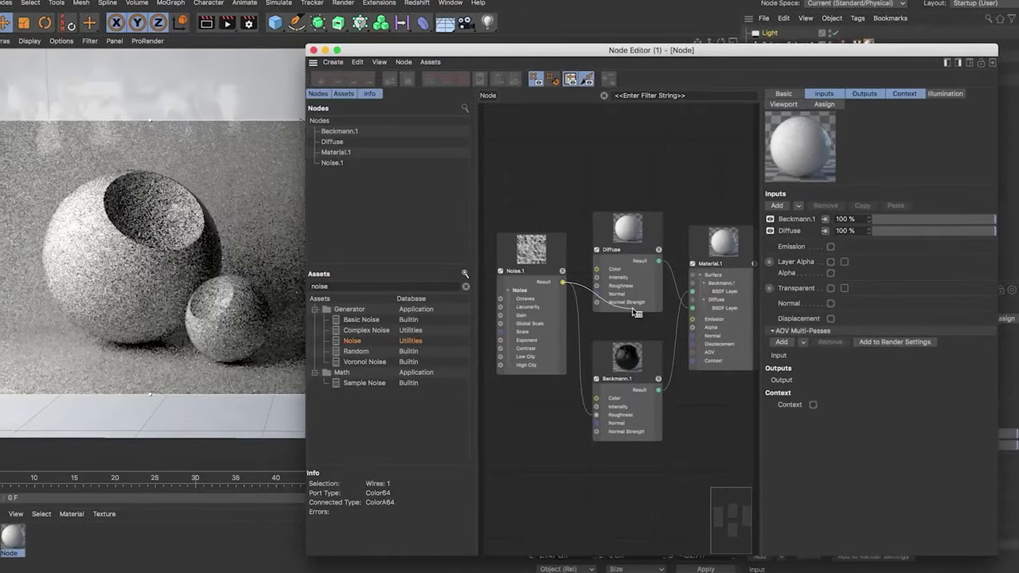
left_click_drag(632, 307, 704, 338)
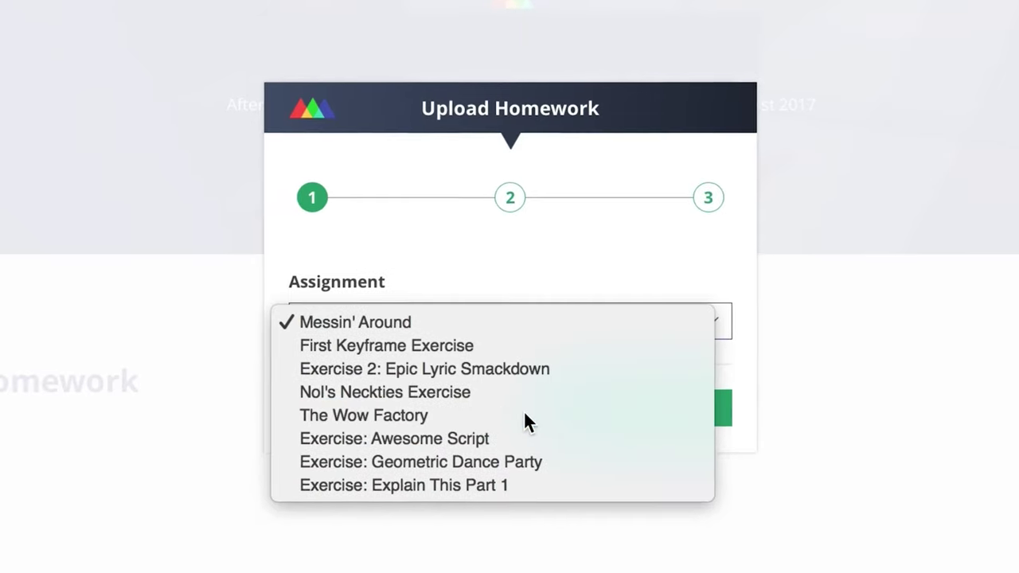
Choose The Wow Factory as the homework assignment and attach WowFactory.mp4 as its video.
left_click(524, 415)
left_click(530, 423)
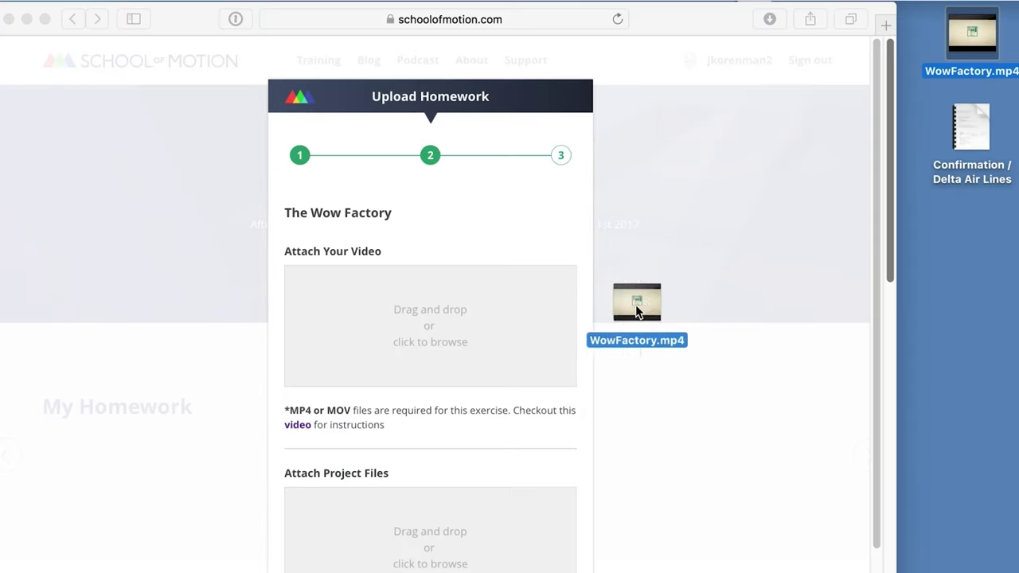
left_click_drag(637, 311, 386, 311)
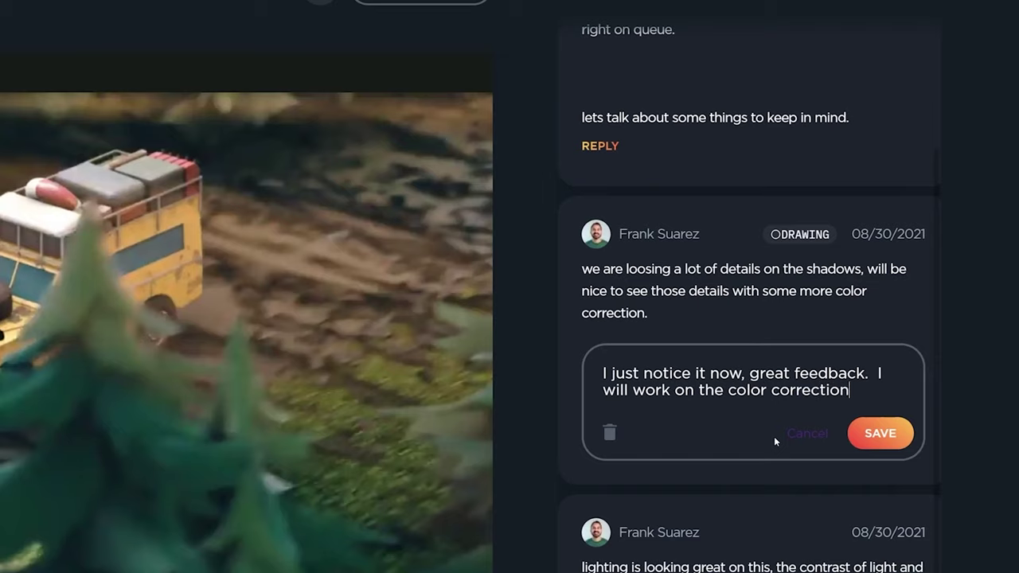
type("aga")
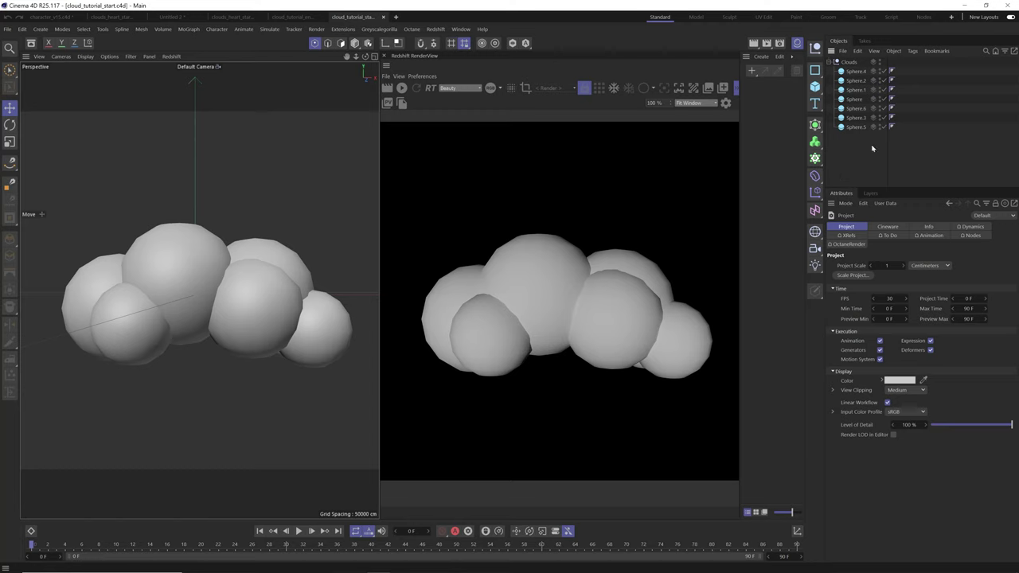
left_click_drag(872, 148, 858, 72)
left_click_drag(856, 159, 860, 67)
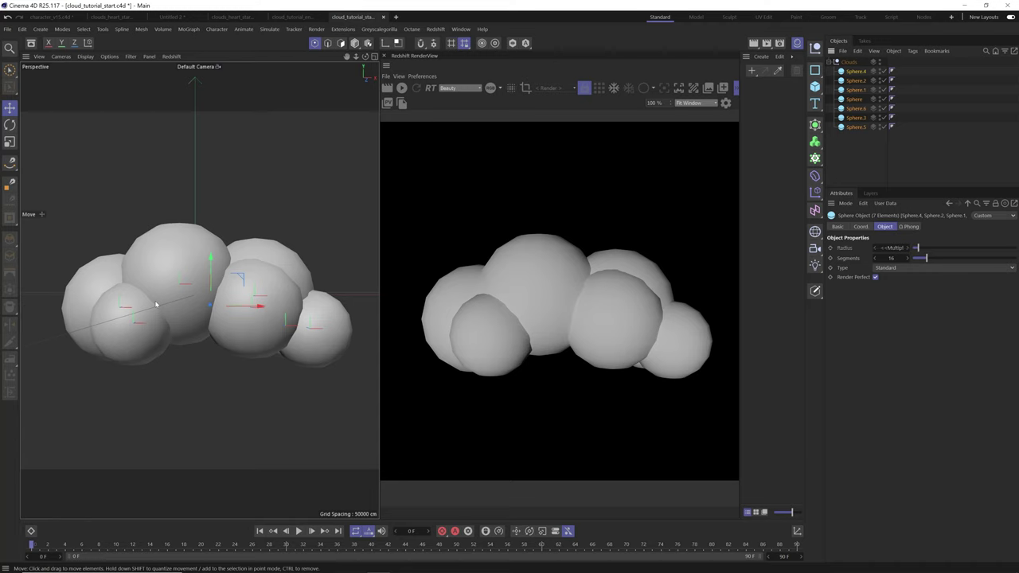
left_click(833, 155)
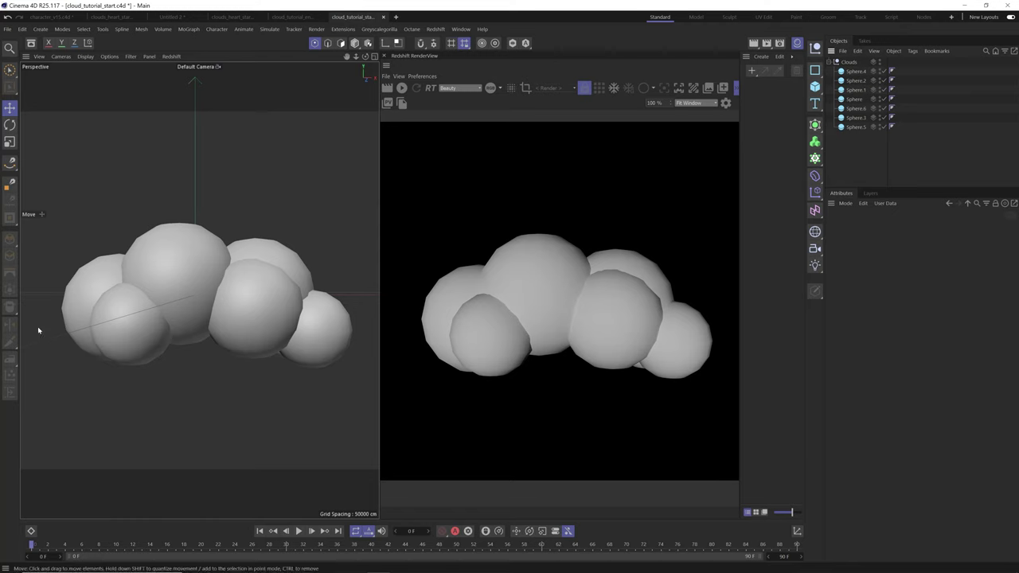
left_click_drag(217, 288, 223, 324, "alt")
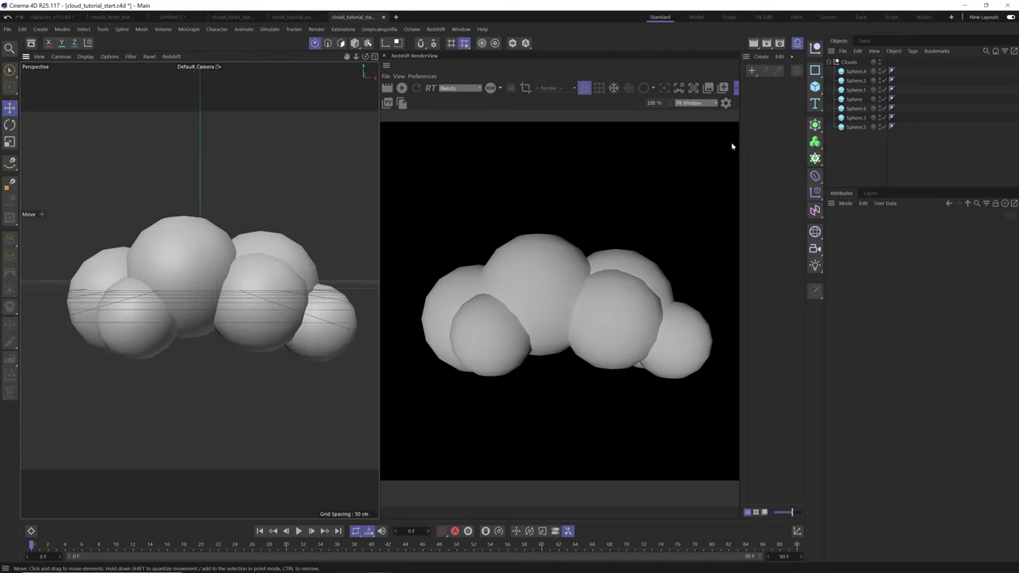
Add a Melt deformer inside the Clouds group above the spheres and set its strength to 0%.
left_click(814, 175)
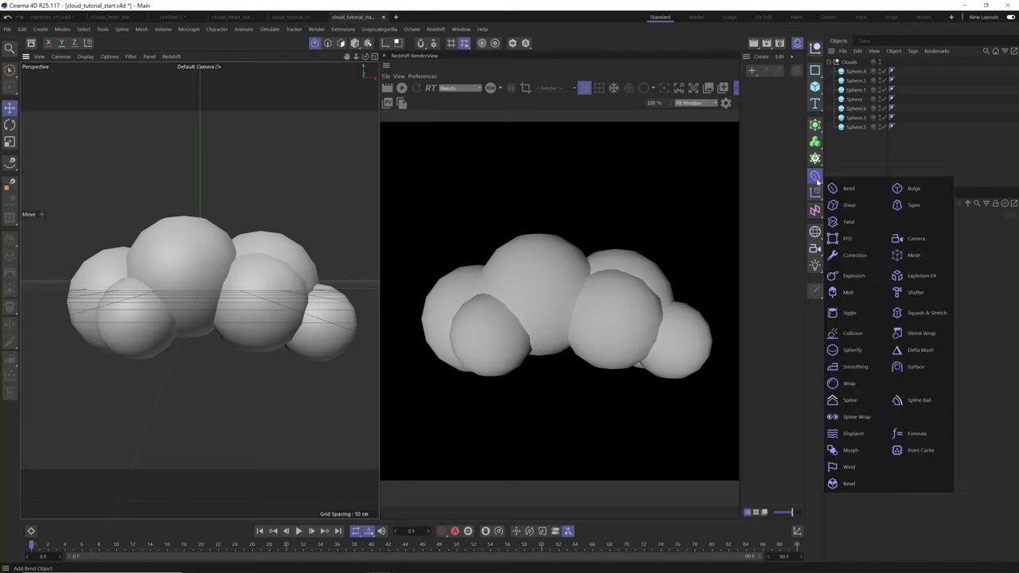
left_click(849, 293)
left_click_drag(849, 63, 852, 70)
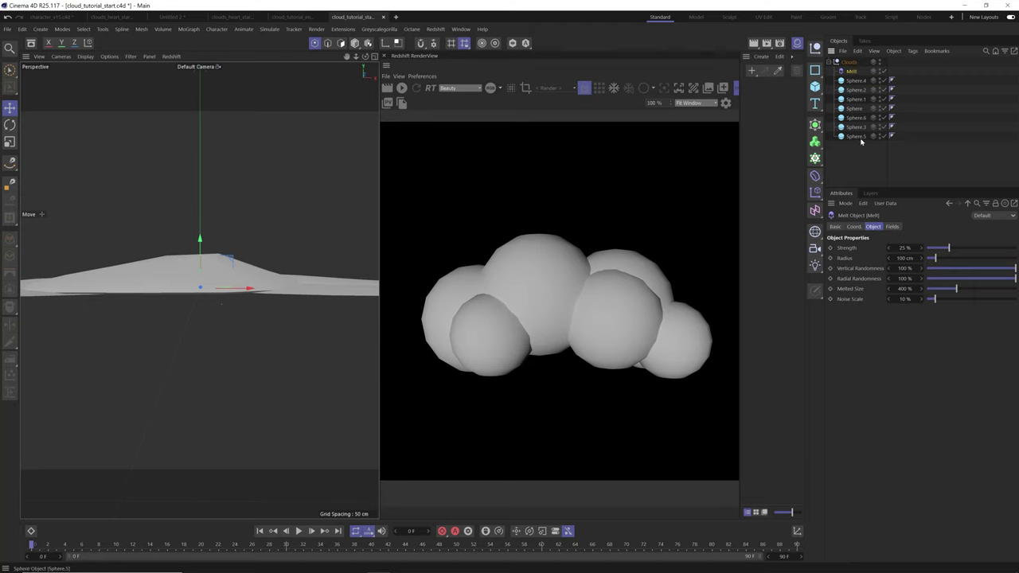
left_click_drag(947, 248, 910, 249)
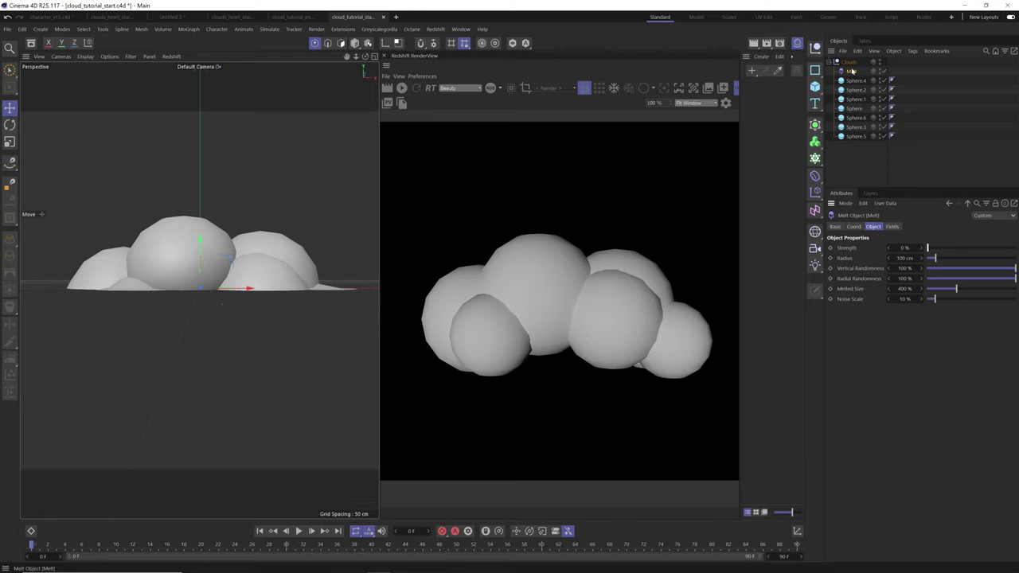
Lower the Melt deformer to near the base of the spheres so that only the cloud's underside is flattened.
left_click_drag(200, 240, 212, 282)
left_click_drag(188, 358, 195, 309, "alt")
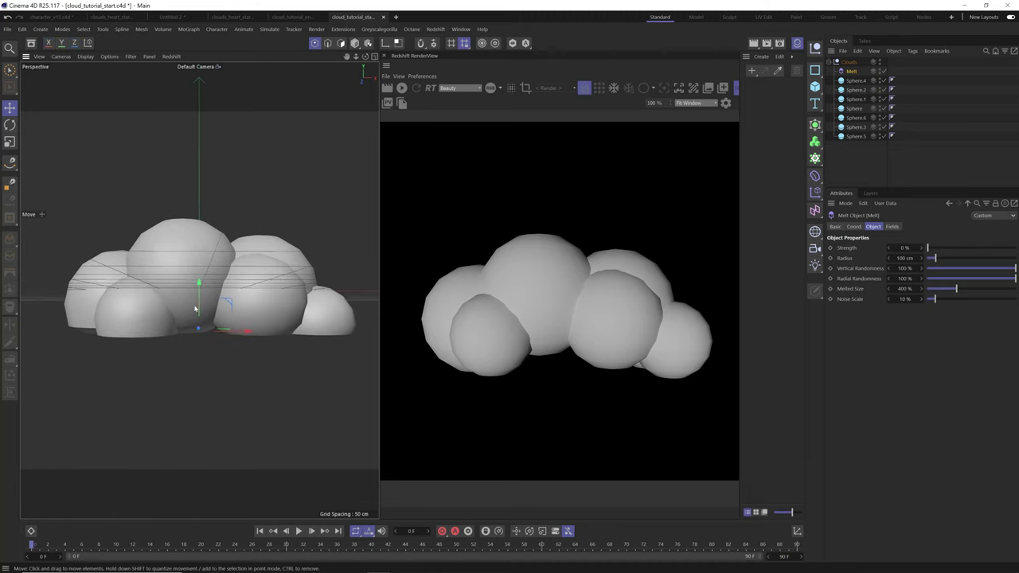
left_click_drag(201, 271, 198, 236, "alt")
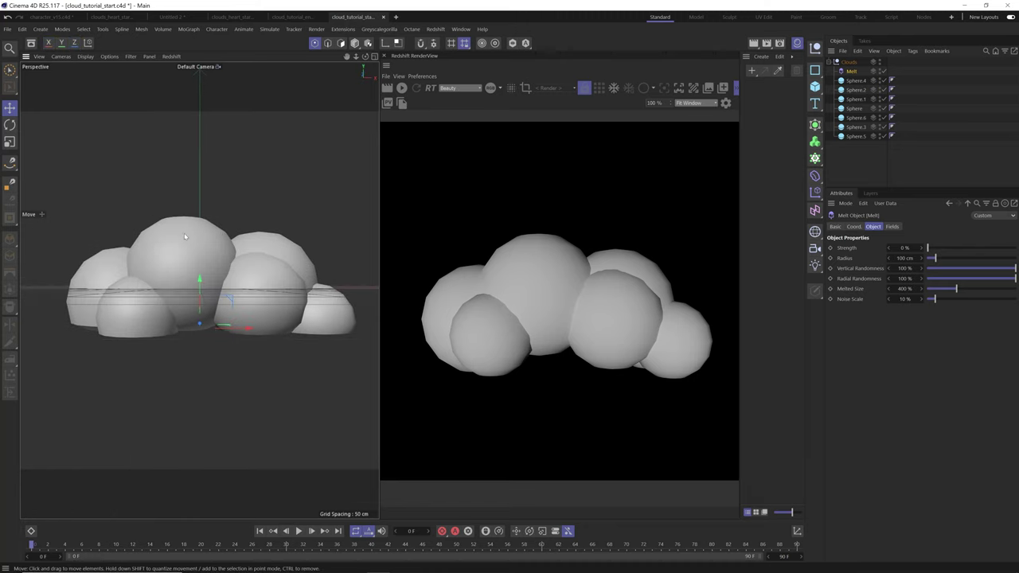
Enlarge the tallest central sphere to a radius of about 100.5 cm and shift it slightly along the X axis.
left_click(226, 267)
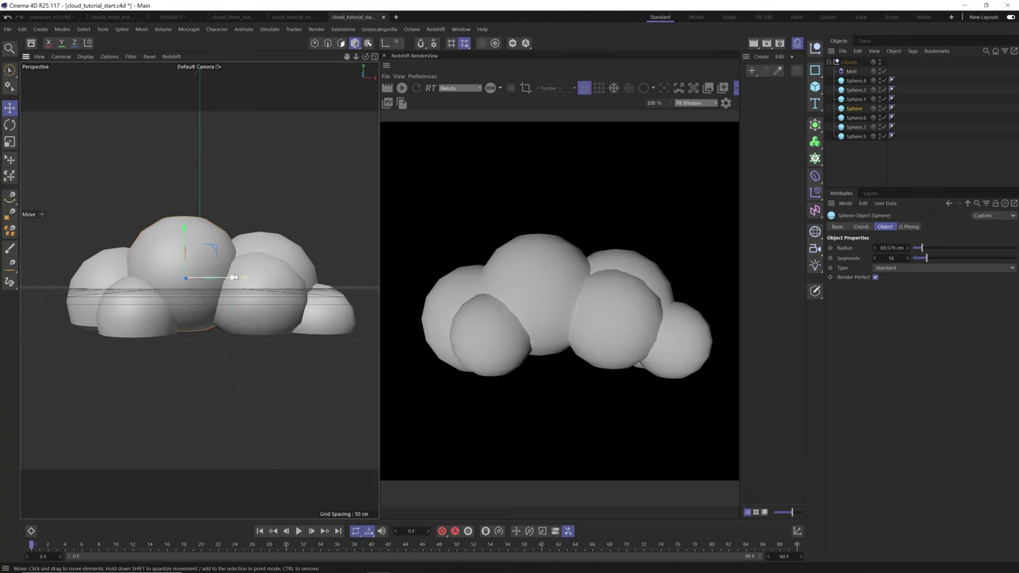
left_click_drag(249, 280, 228, 277)
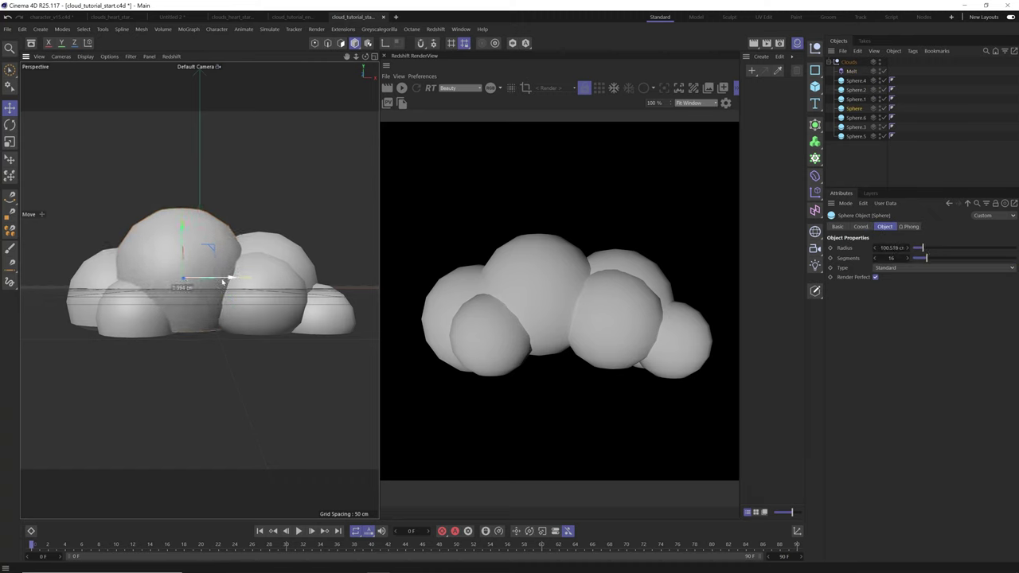
left_click_drag(297, 300, 262, 298, "alt")
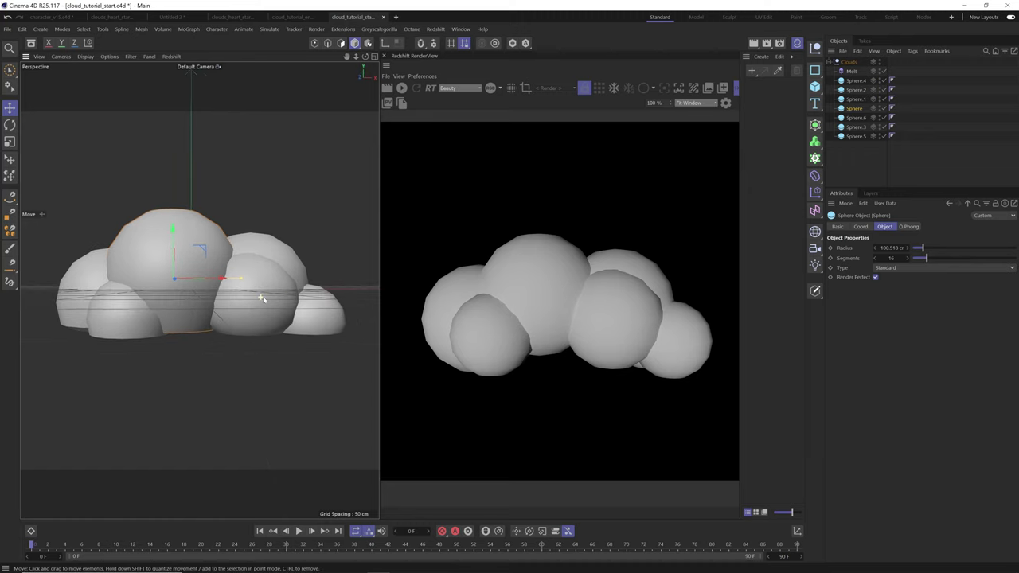
Set all seven cloud spheres to 210 segments and change their type to Icosahedron.
left_click_drag(860, 148, 854, 94)
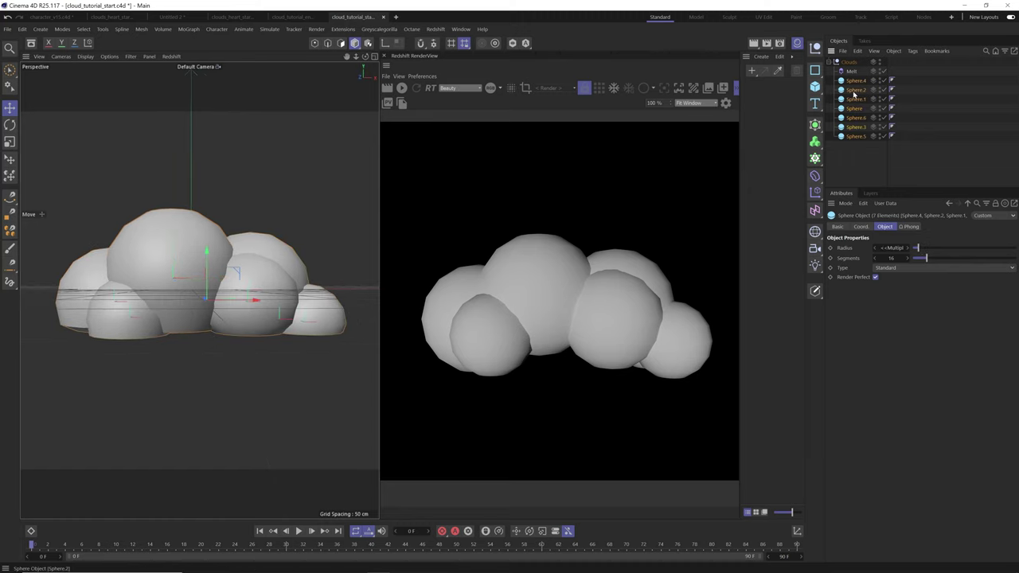
mouse_move(927, 258)
left_mouse_down()
mouse_move(940, 262)
mouse_move(930, 265)
left_mouse_up()
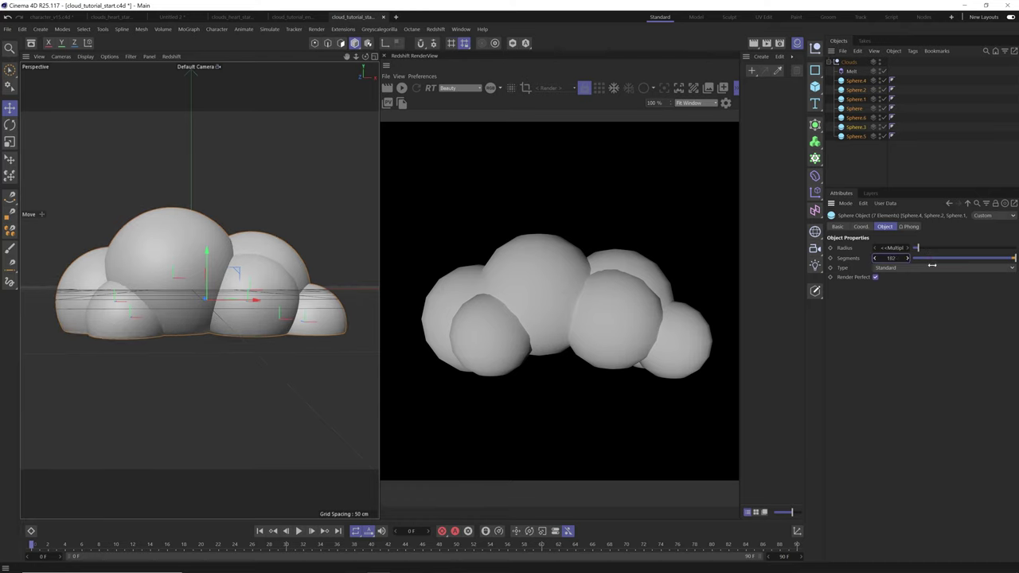
left_click(910, 268)
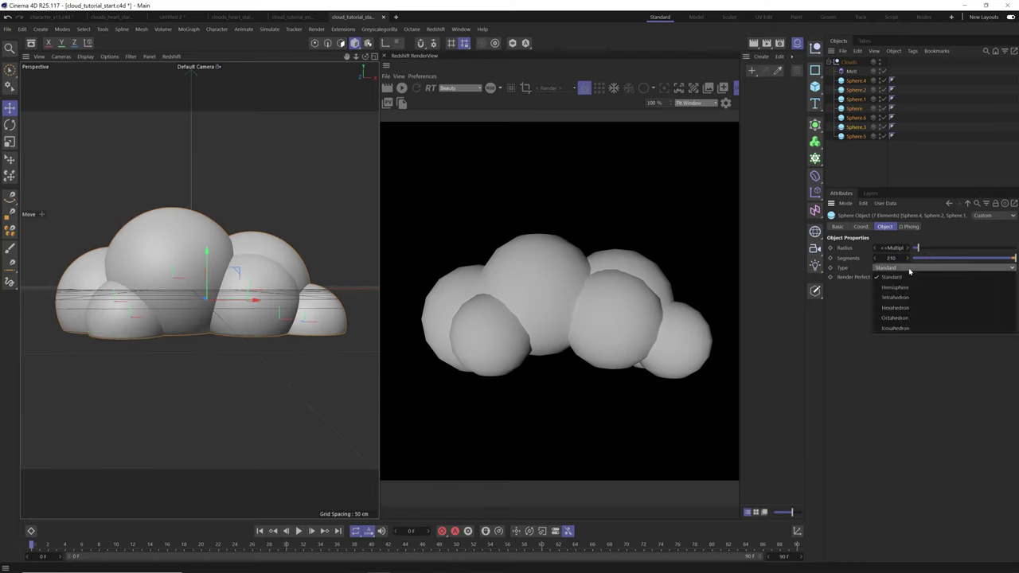
left_click(898, 329)
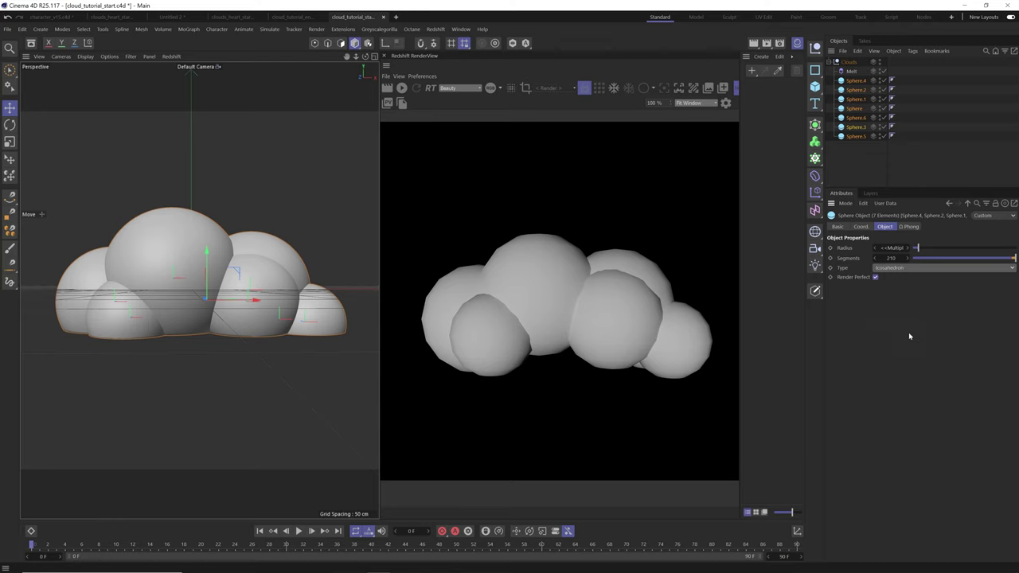
Switch all spheres to Standard and back to Icosahedron to compare their mesh lines, and restore plain Gouraud Shading.
left_click(234, 364)
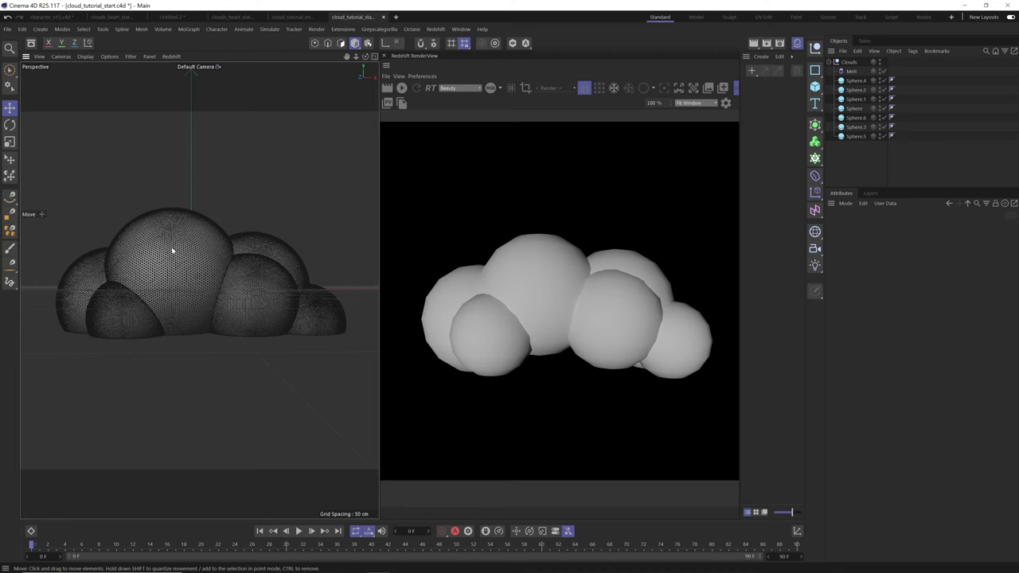
left_click_drag(850, 159, 872, 76)
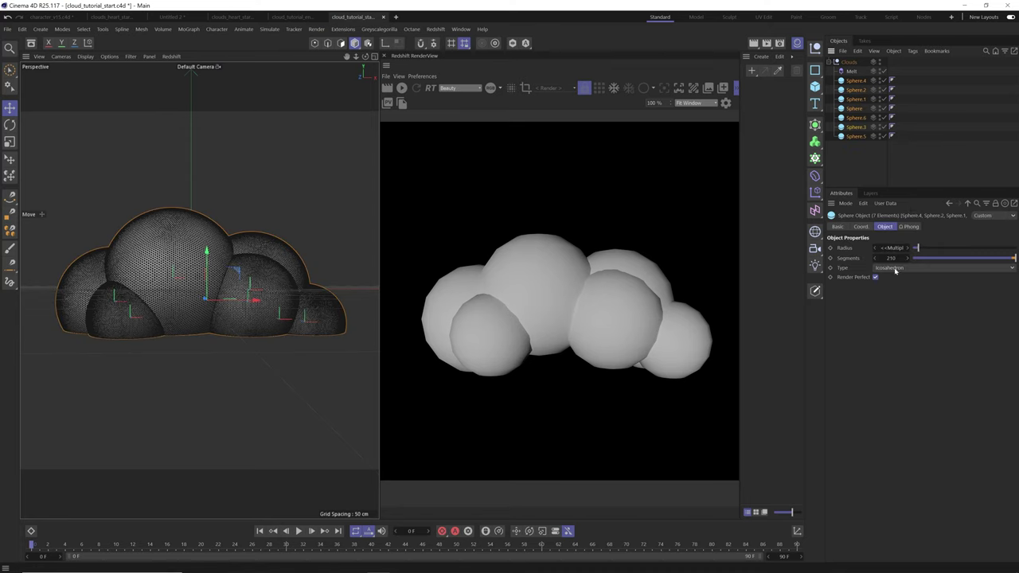
left_click(895, 270)
left_click(891, 277)
left_click(899, 269)
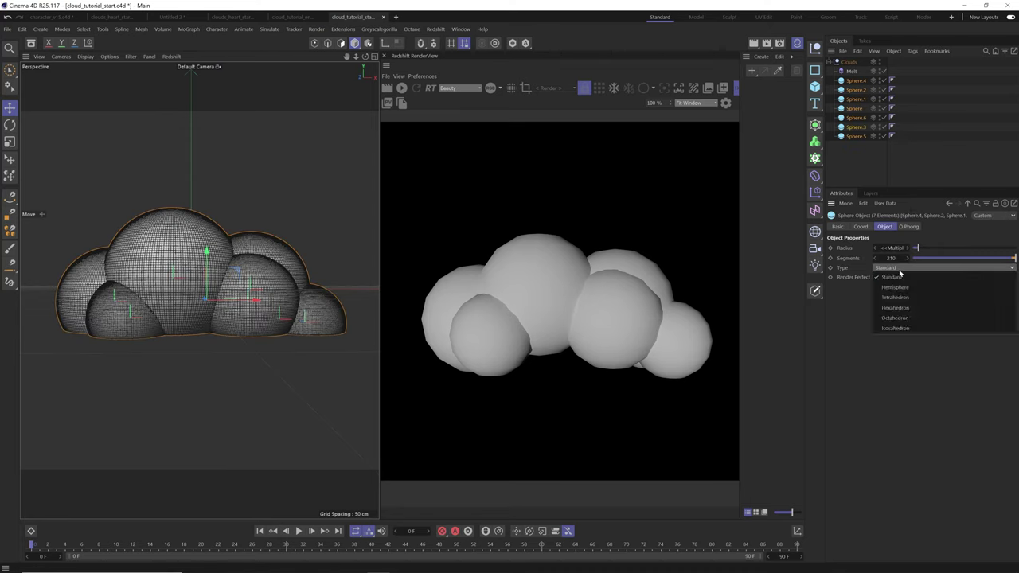
left_click(895, 328)
left_click_drag(901, 257, 898, 259)
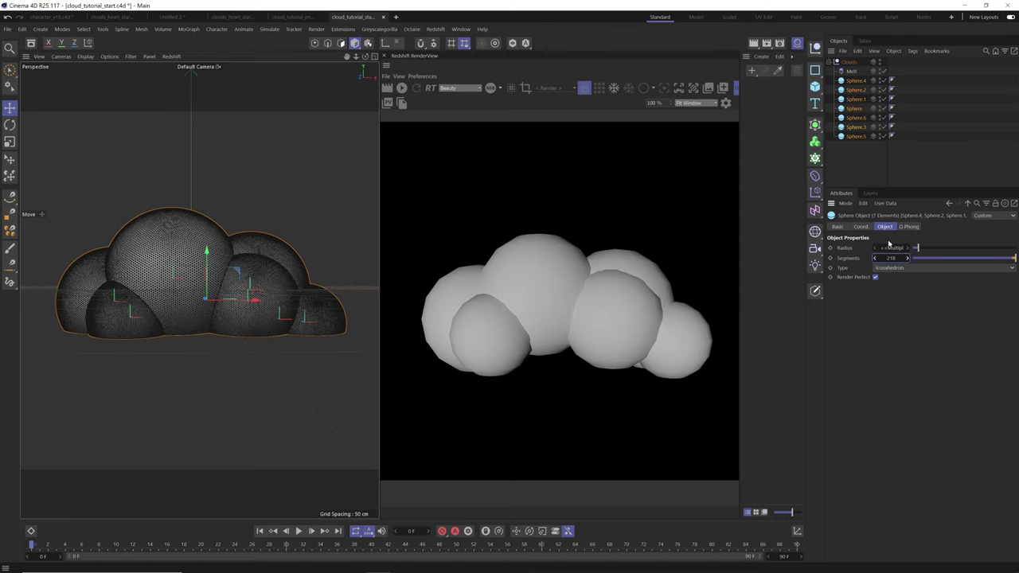
left_click(885, 169)
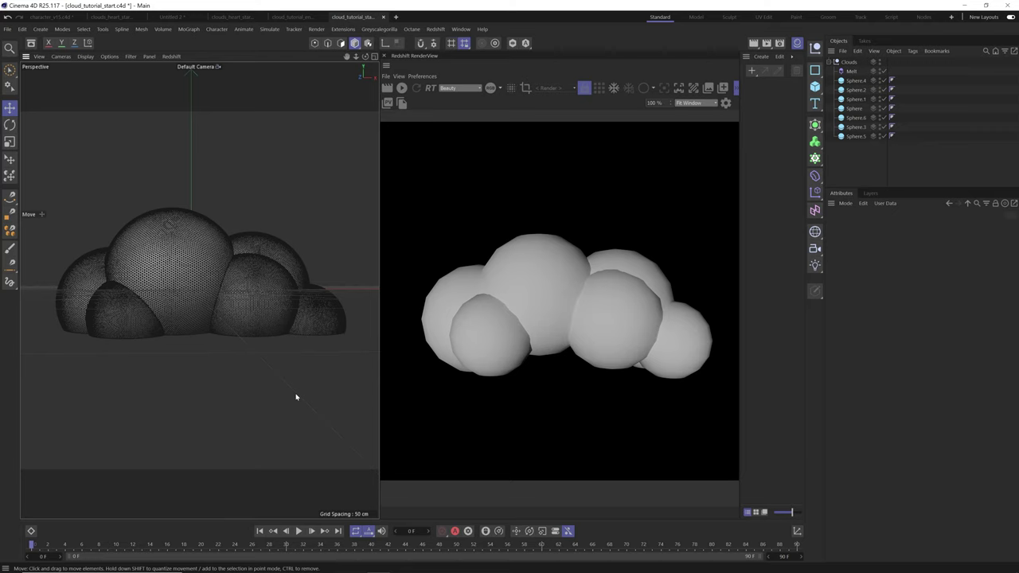
key("n")
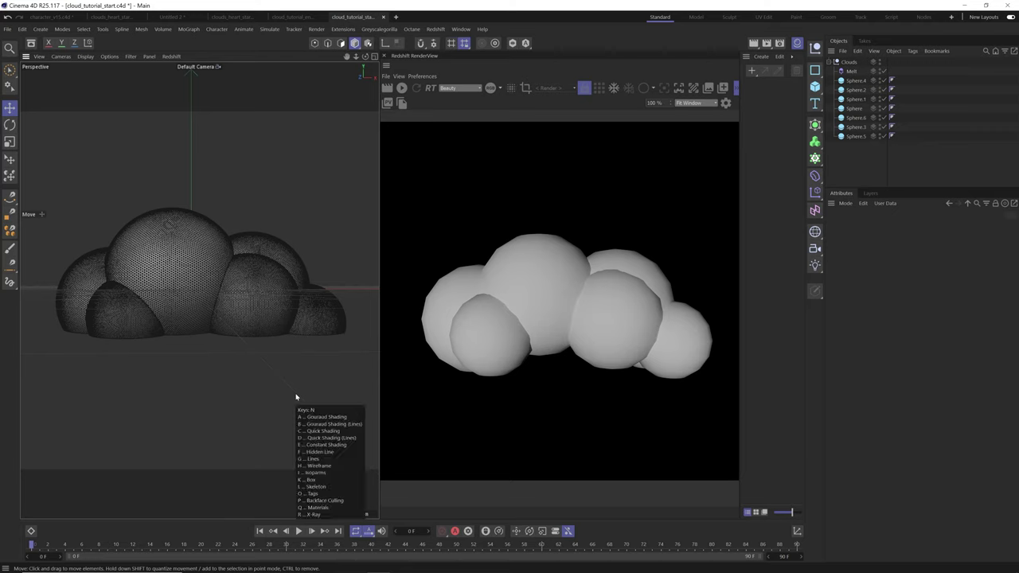
key("a")
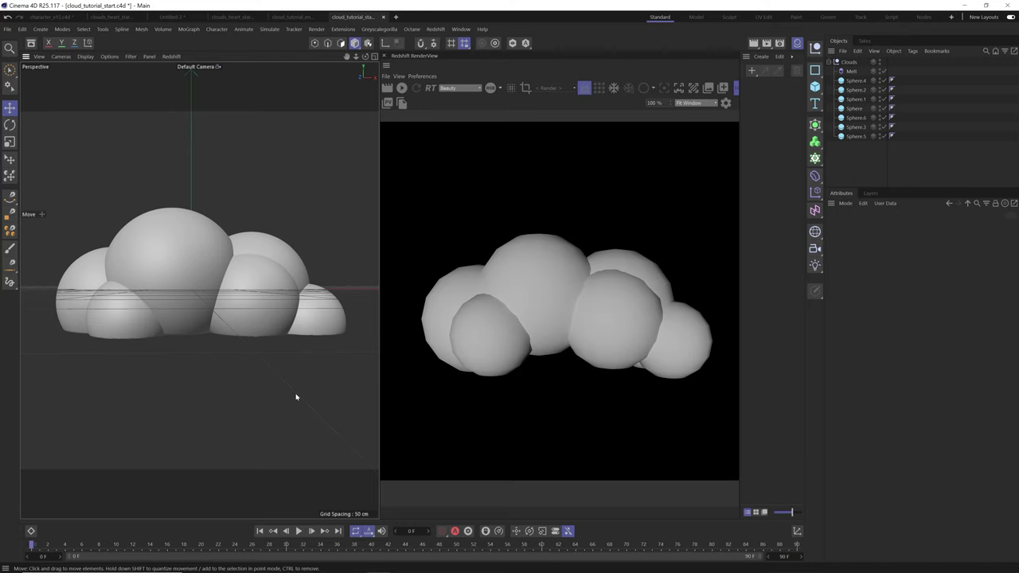
Add a Displacer deformer inside the Clouds group above Melt and assign a Noise shader to it.
left_click(815, 176)
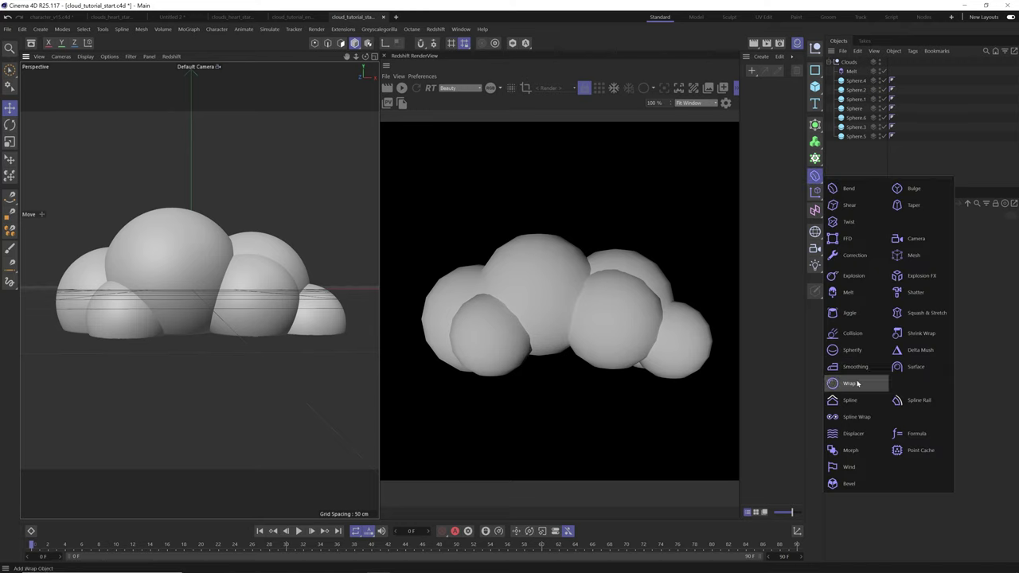
left_click(858, 436)
left_click_drag(850, 62, 849, 79)
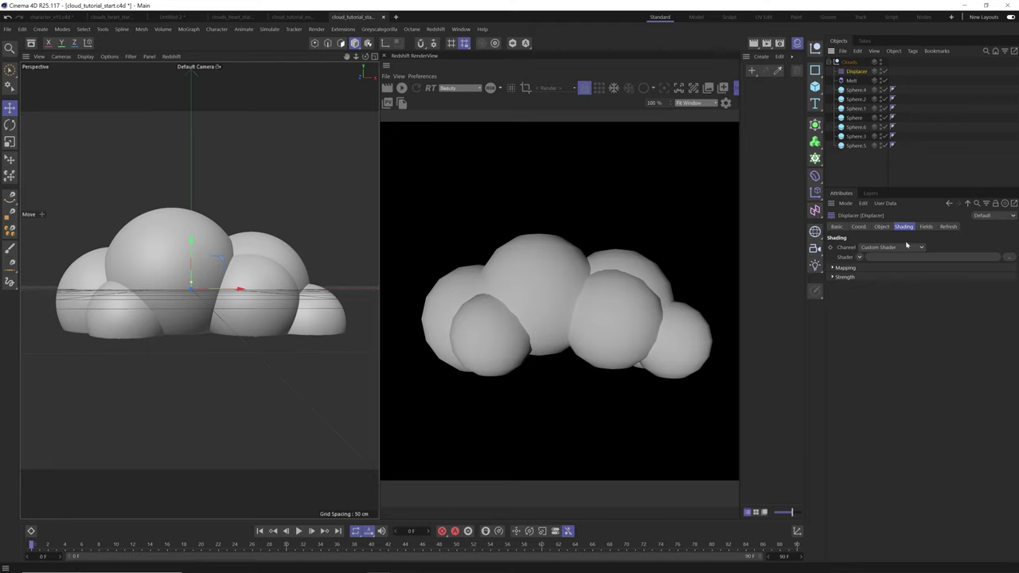
left_click(860, 257)
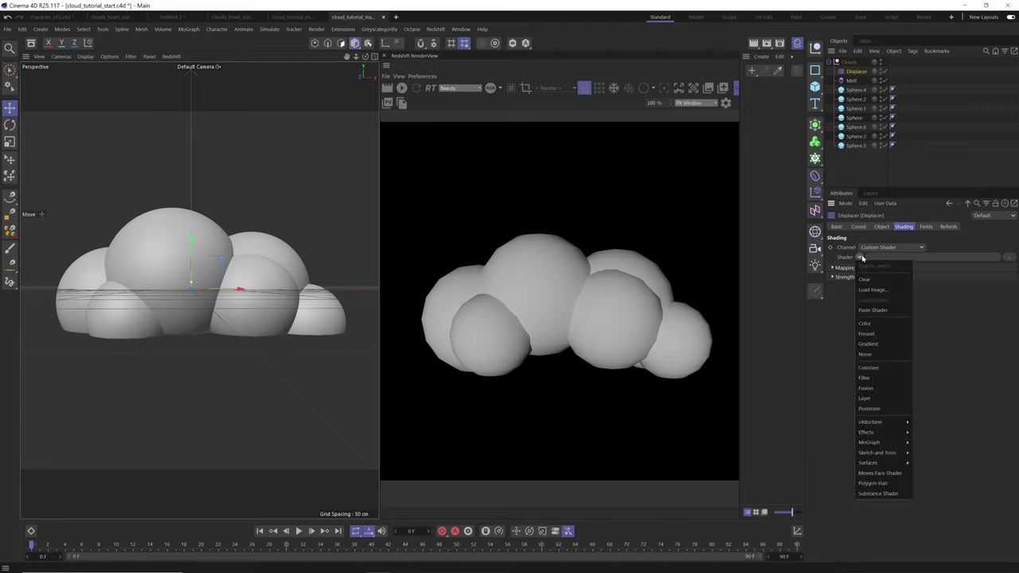
left_click(884, 355)
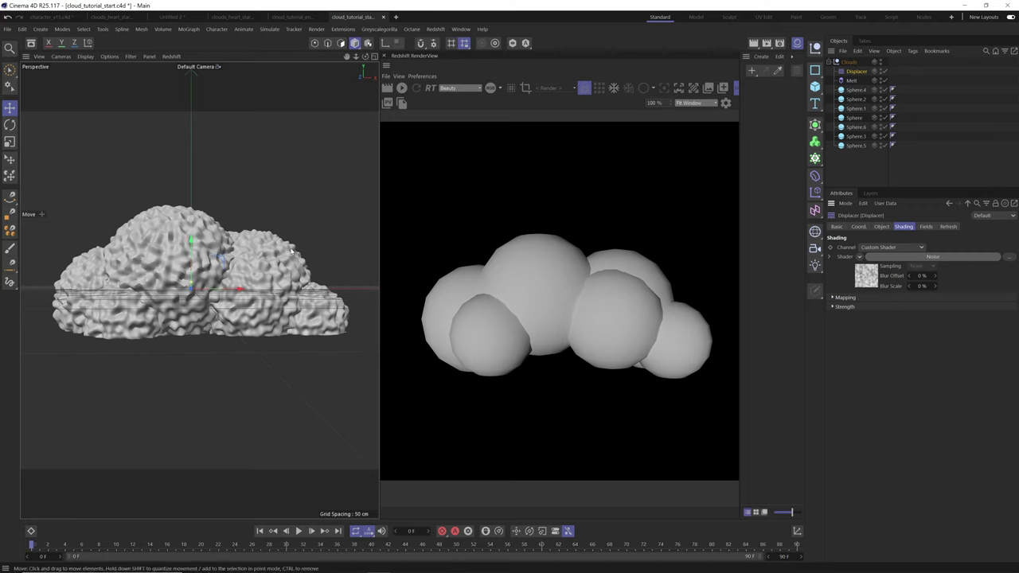
Set the segments of all seven cloud spheres to 216.
left_click_drag(853, 156, 863, 88)
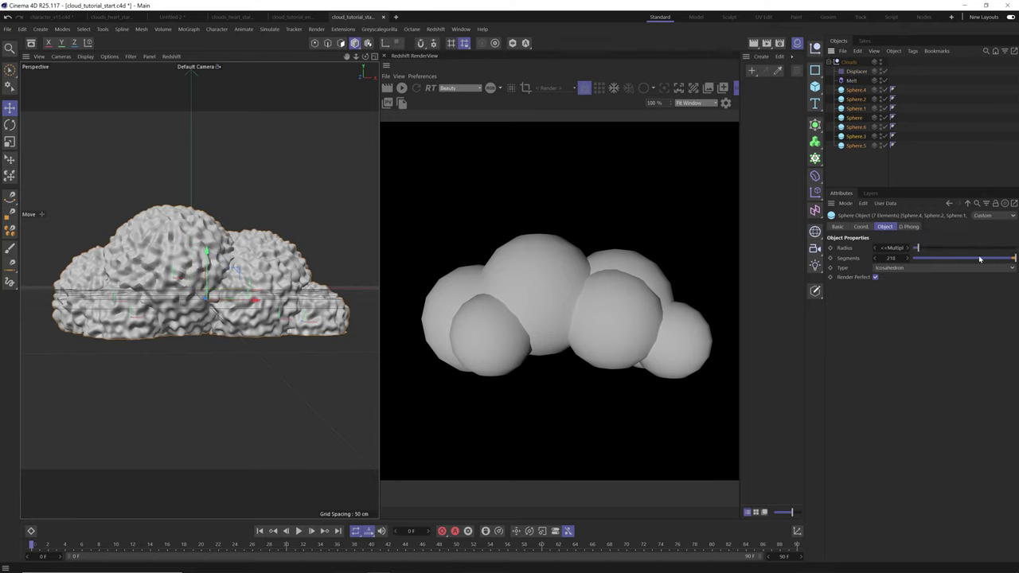
left_click_drag(980, 258, 958, 262)
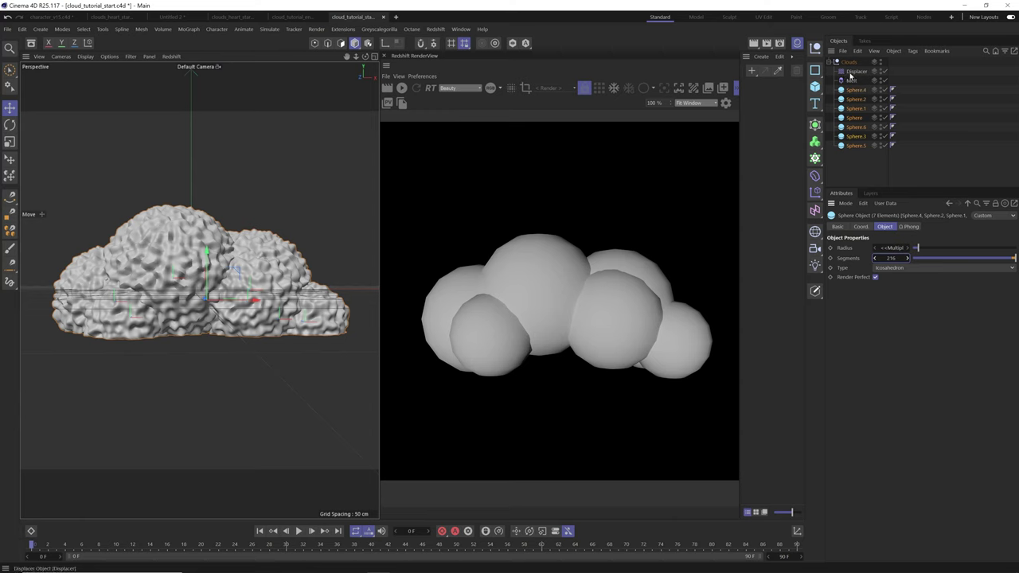
Change the Displacer's noise type to Voronoi 1 and set its global scale to 523%.
left_click(850, 73)
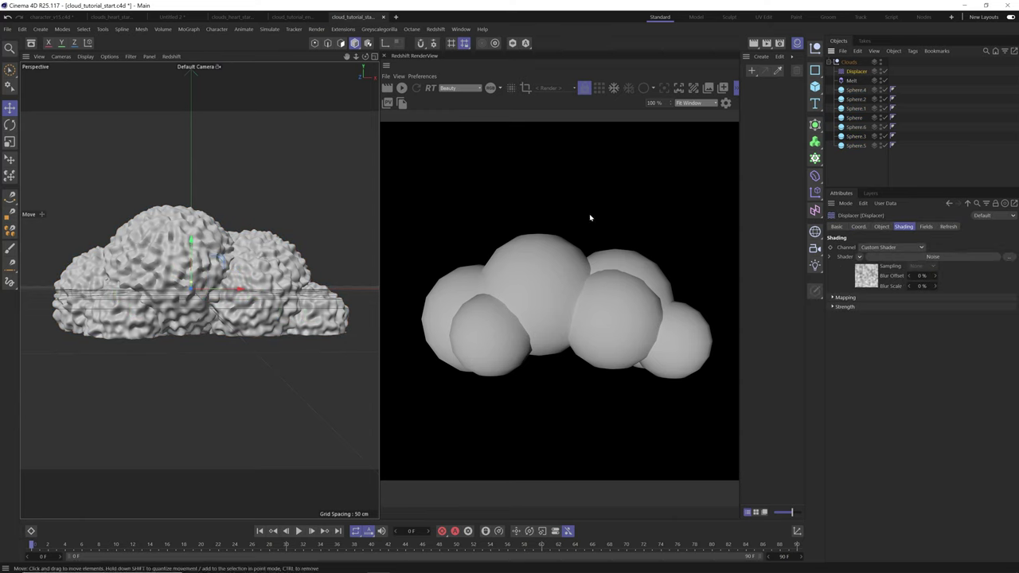
left_click(892, 257)
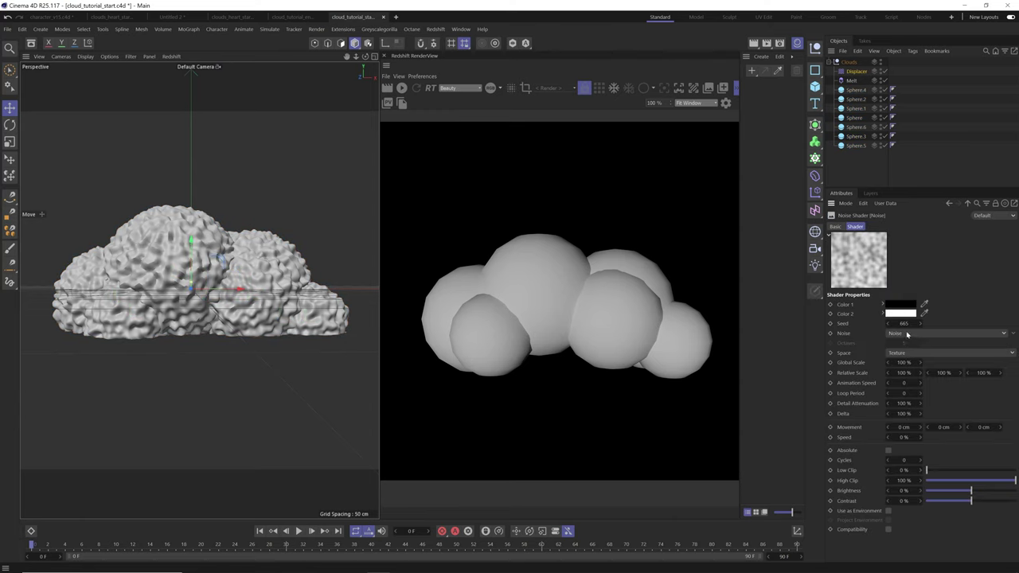
left_click(906, 333)
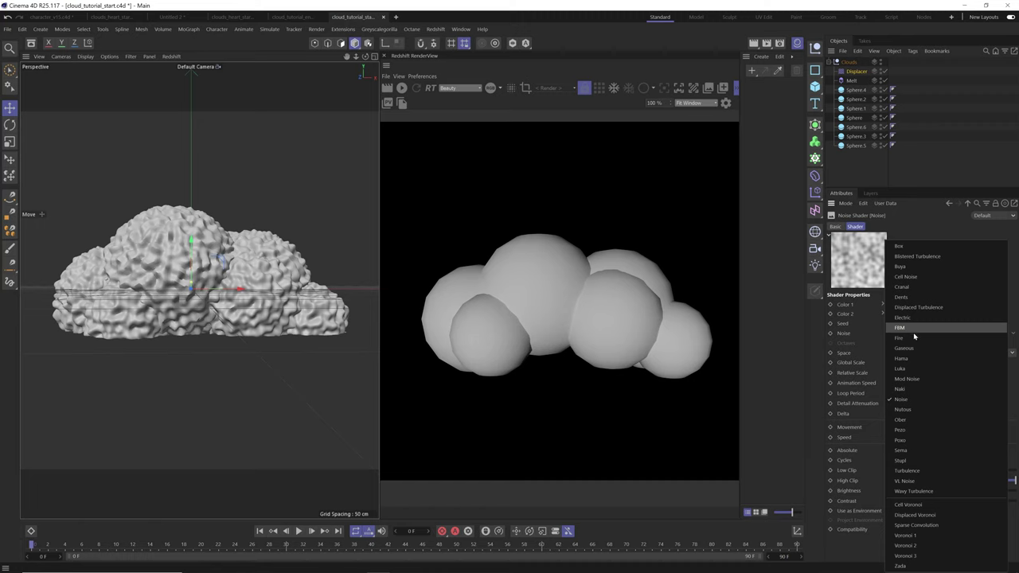
left_click(925, 536)
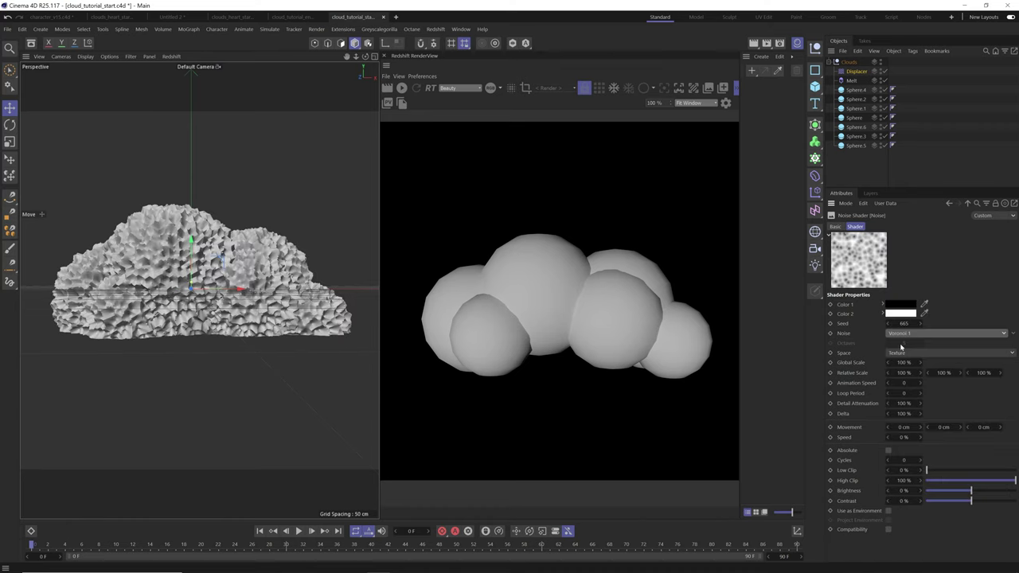
left_click_drag(900, 362, 932, 365)
left_click_drag(929, 365, 934, 365)
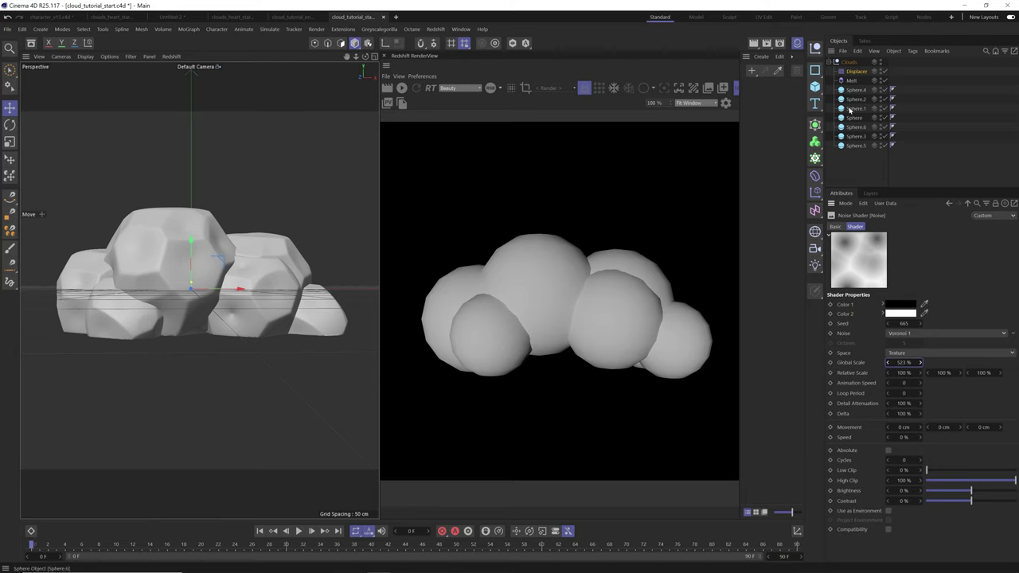
Set the Displacer's height to -6 cm so the Voronoi cells bulge outward.
left_click(858, 74)
left_click(879, 227)
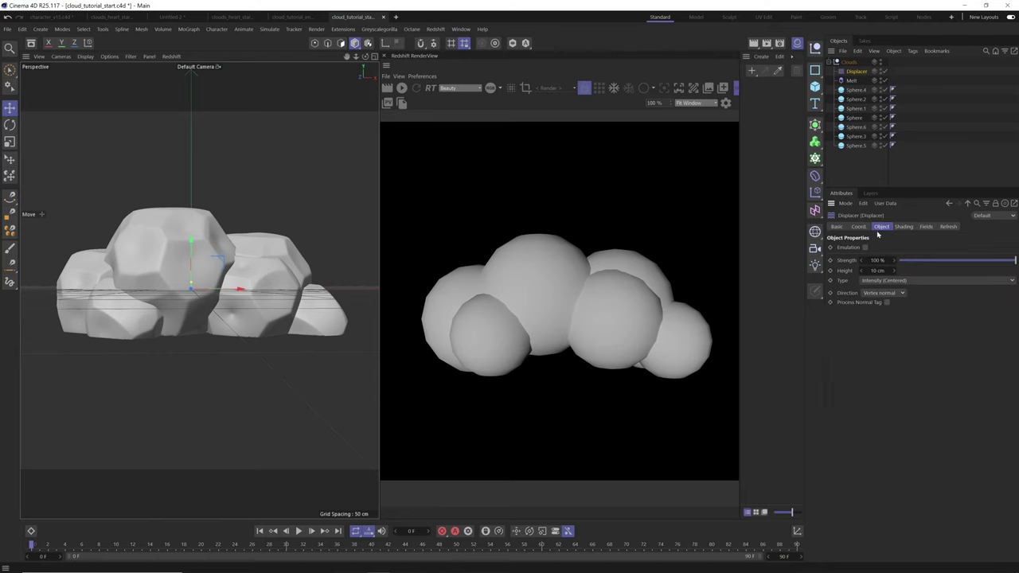
left_click_drag(882, 271, 873, 273)
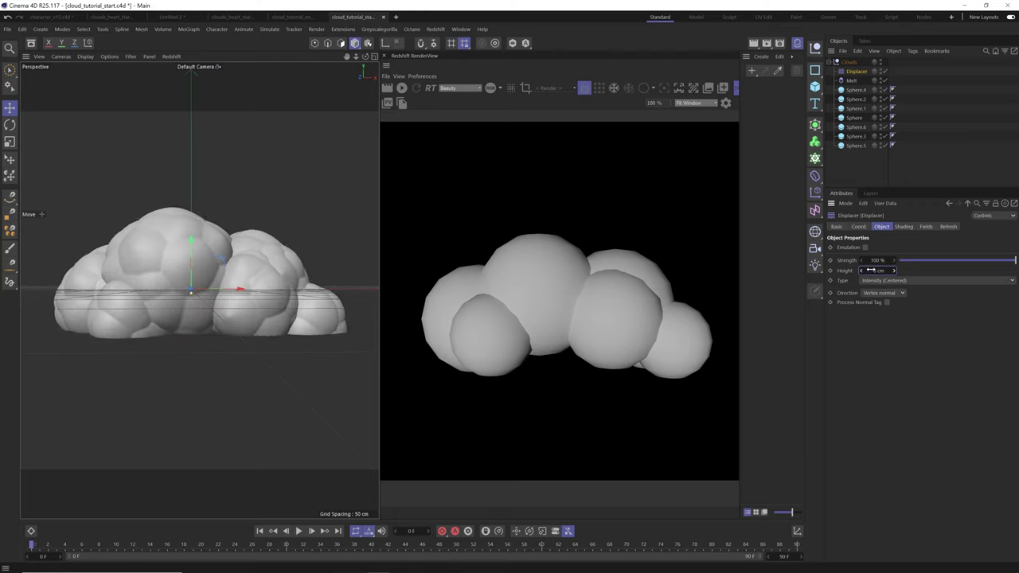
Set the Displacer noise's high clip to 53% and its global scale to 834%.
left_click(858, 73)
left_click(903, 226)
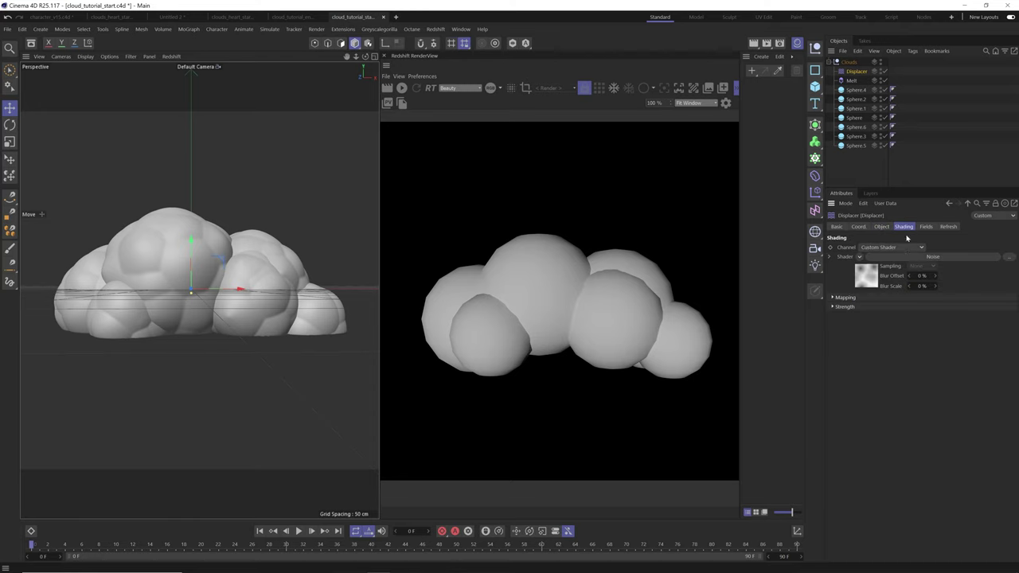
left_click(876, 275)
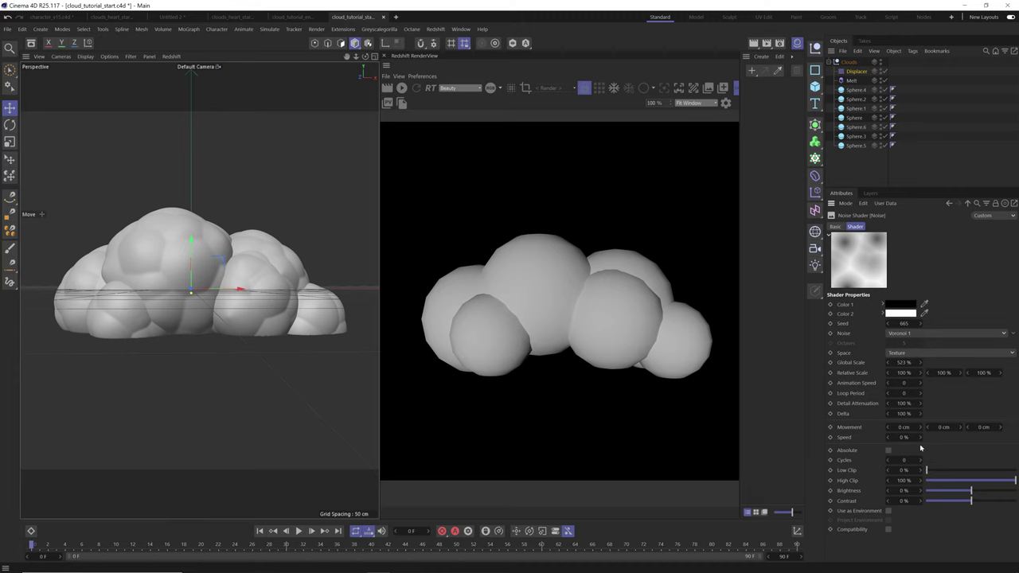
left_click_drag(1012, 481, 973, 482)
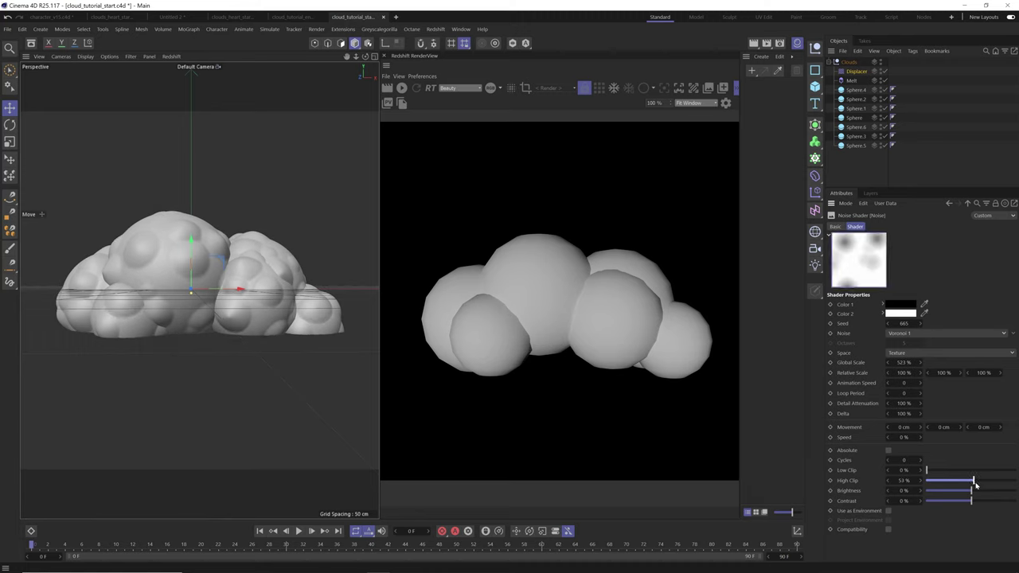
left_click_drag(921, 363, 945, 370)
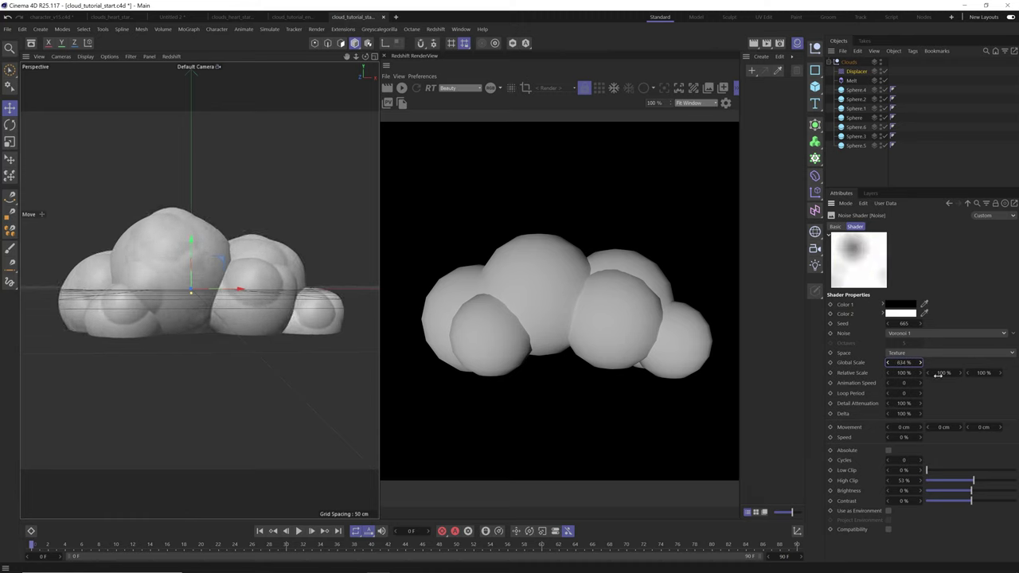
Set the Displacer's height to -7 cm.
left_click(855, 73)
left_click(883, 228)
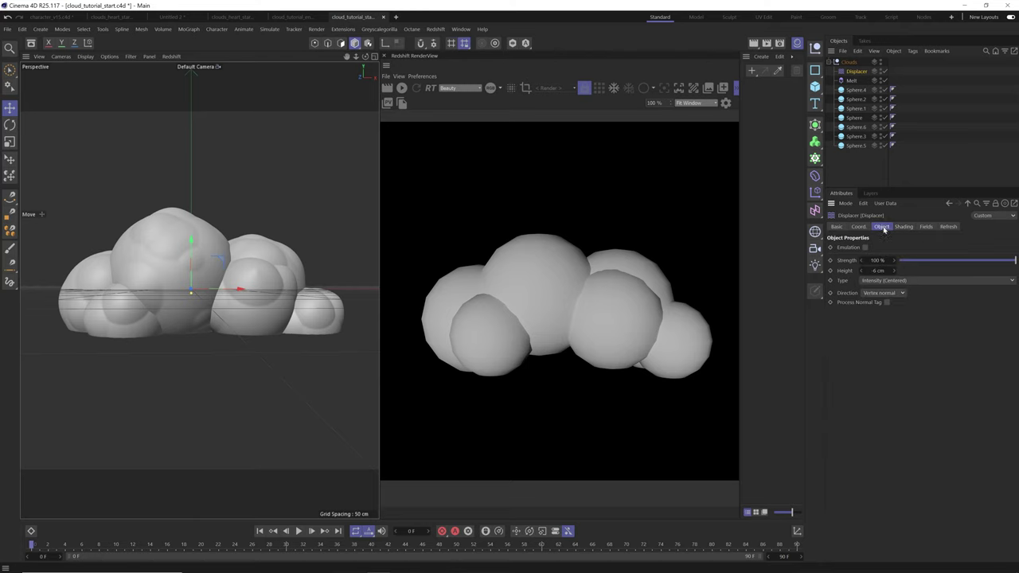
left_click_drag(875, 272, 885, 270)
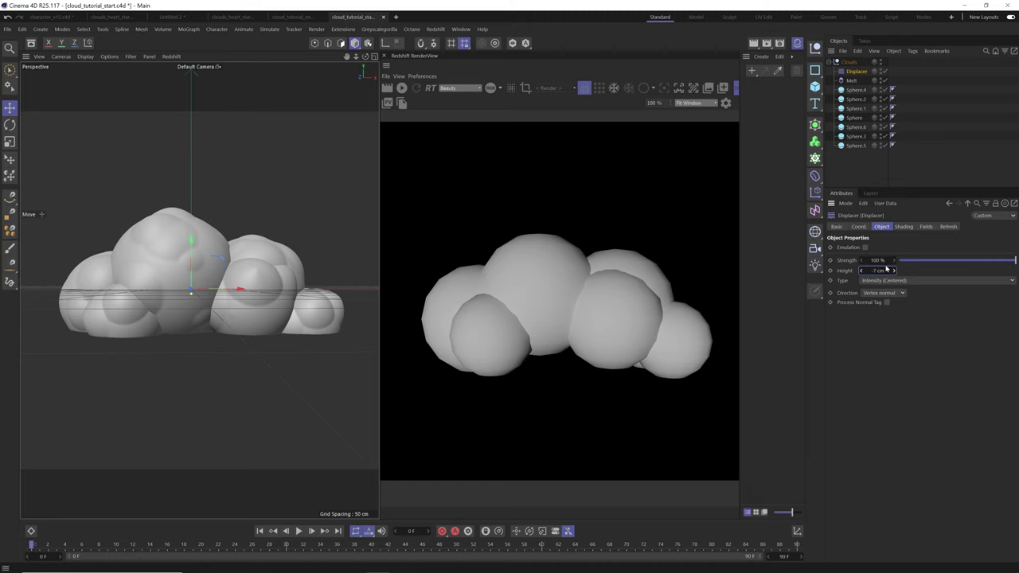
Fine-tune the Displacer's Voronoi noise to seed 682, global scale 817% and high clip 61%.
left_click(904, 228)
left_click(908, 257)
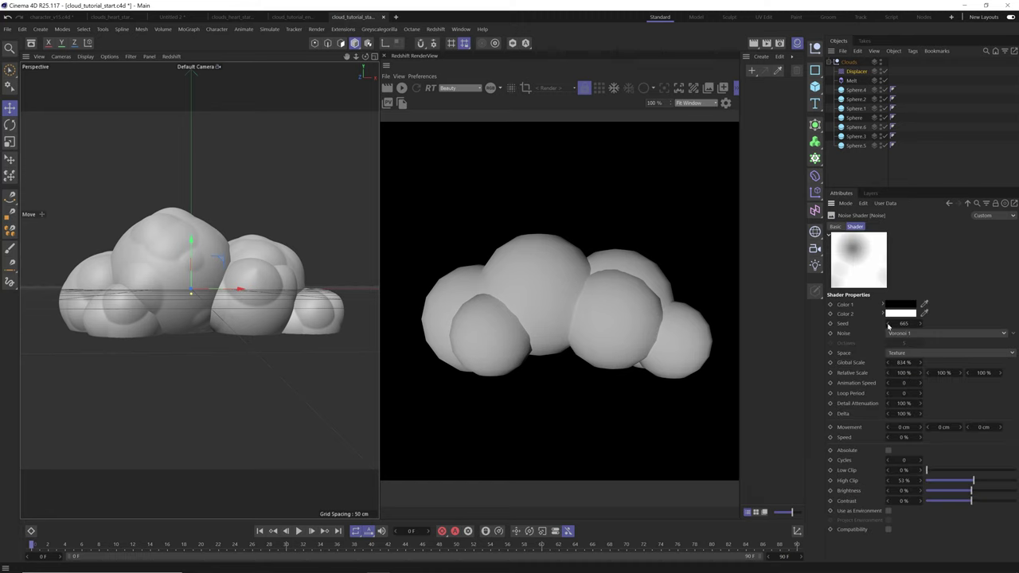
left_click_drag(888, 326, 889, 324)
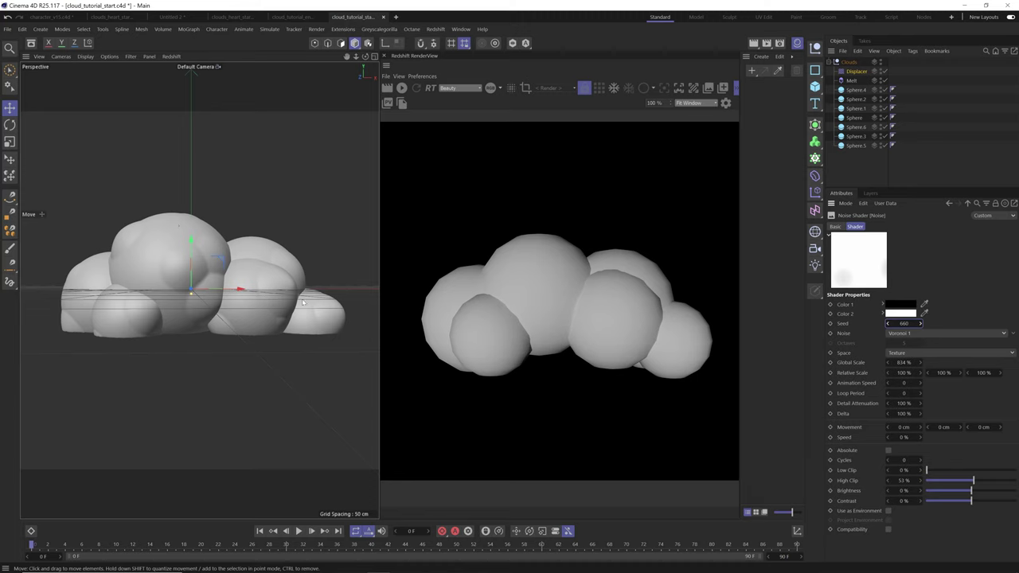
left_click_drag(904, 363, 885, 374)
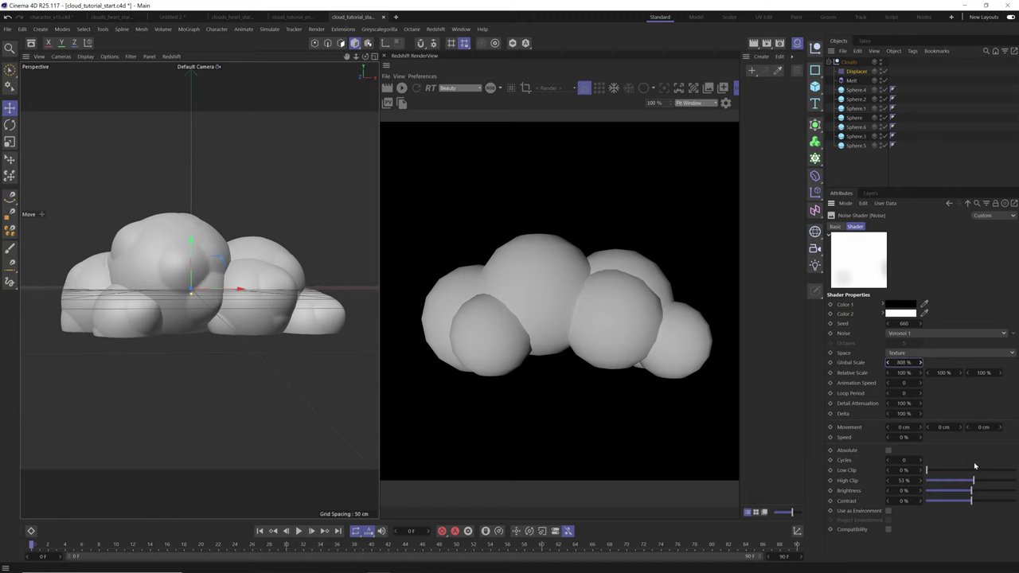
left_click_drag(973, 481, 981, 481)
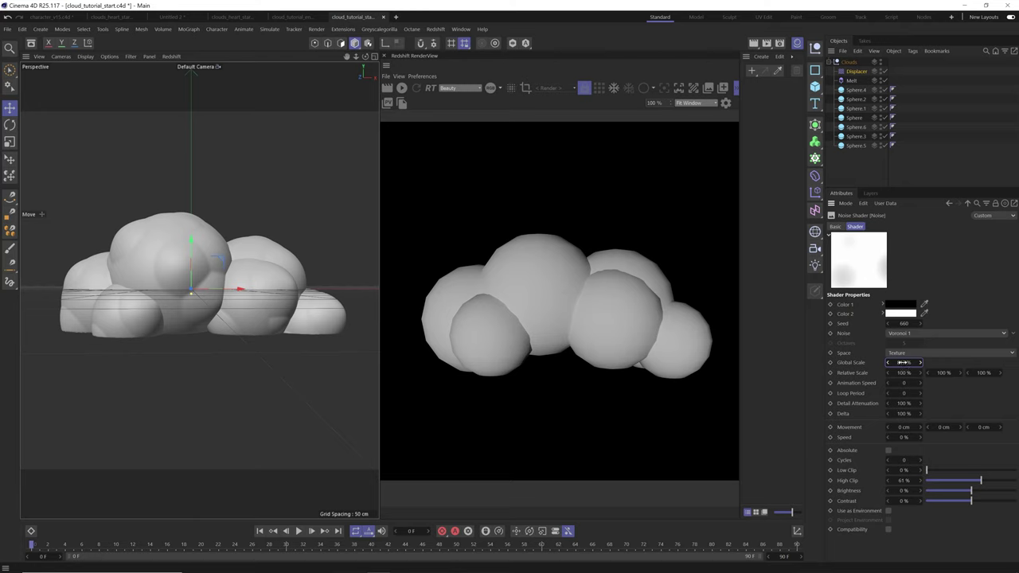
left_click_drag(903, 362, 908, 323)
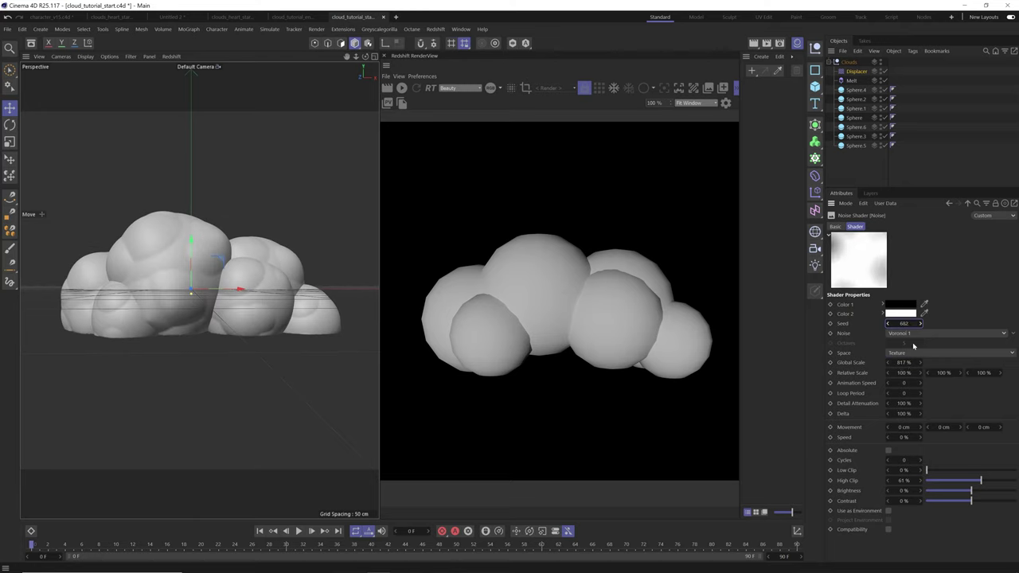
Add a Volume Builder and place the Clouds group inside it as a child.
left_click(849, 62)
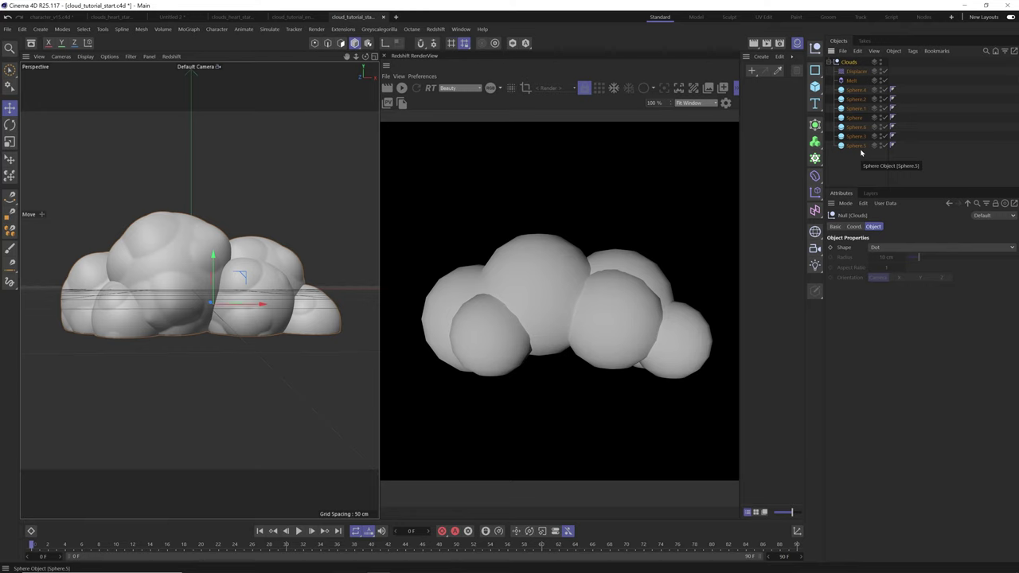
left_click(815, 142)
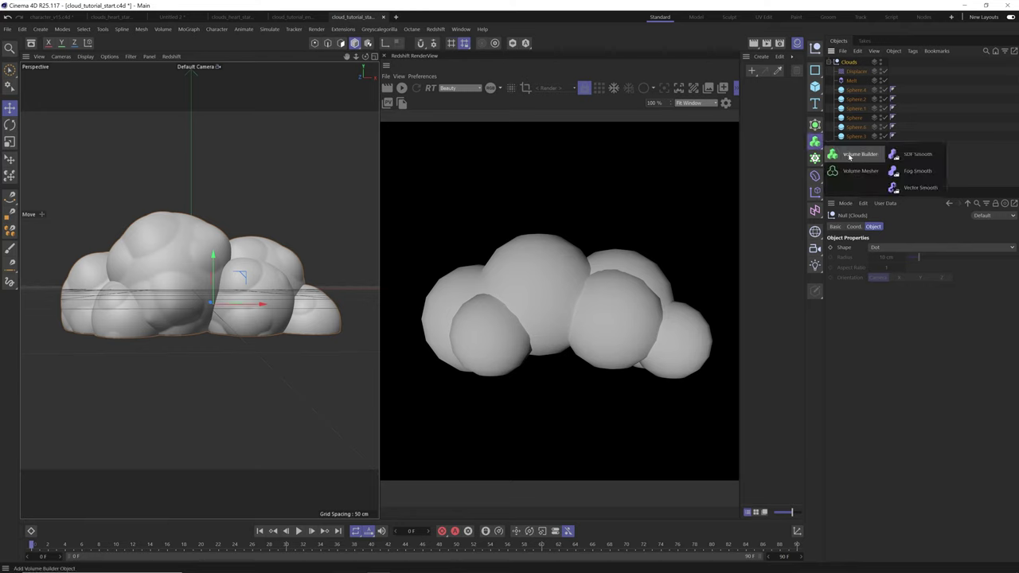
left_click(851, 157)
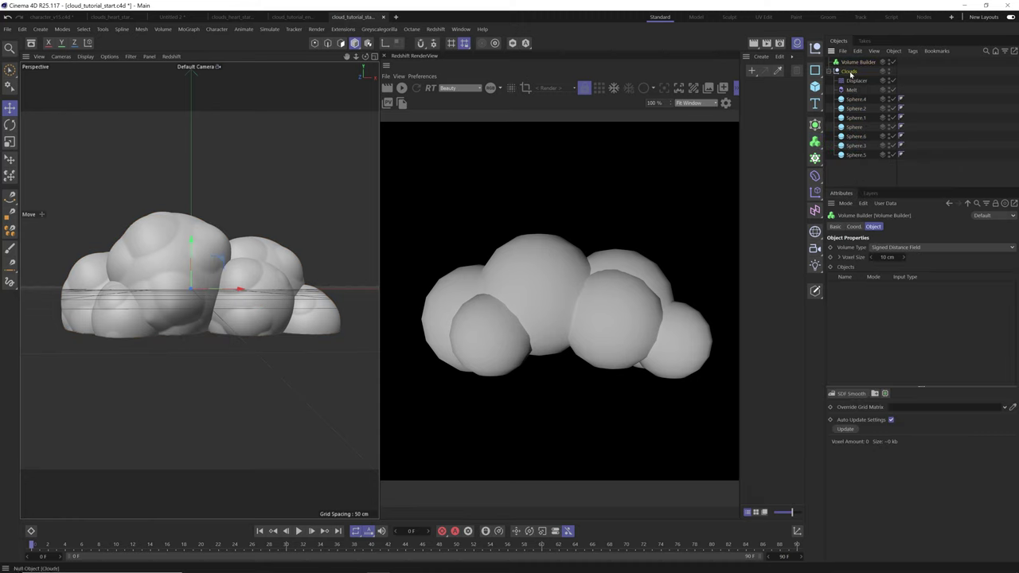
left_click_drag(868, 70, 869, 63)
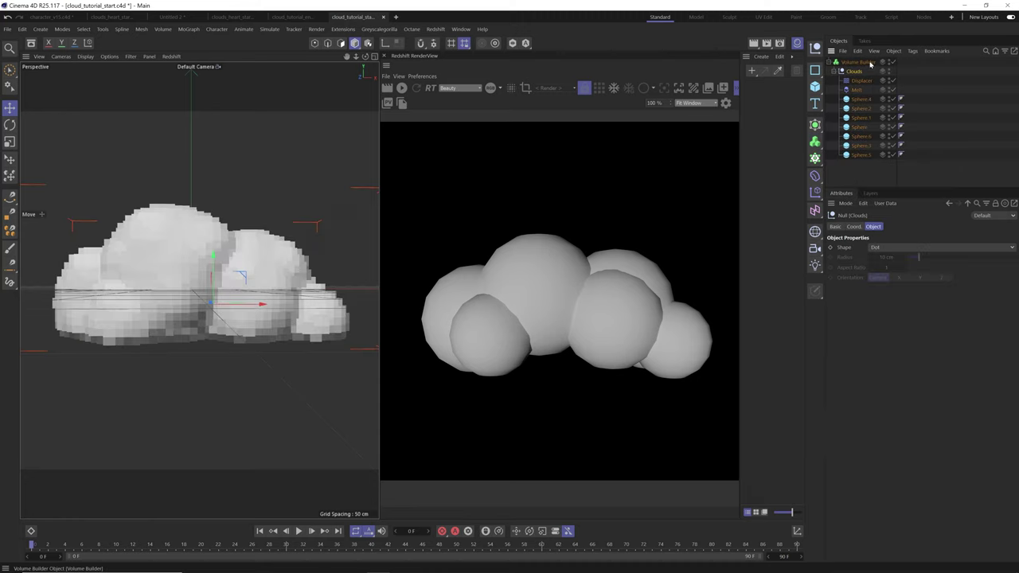
left_click(867, 63)
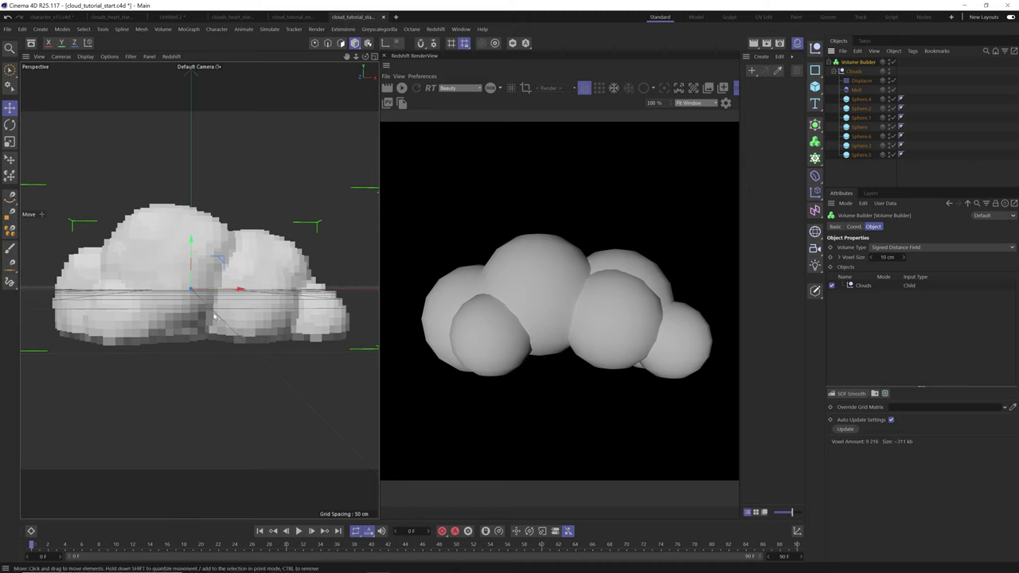
Try a 2 cm voxel size on the signed distance field volume, and undo that change.
left_click(887, 257)
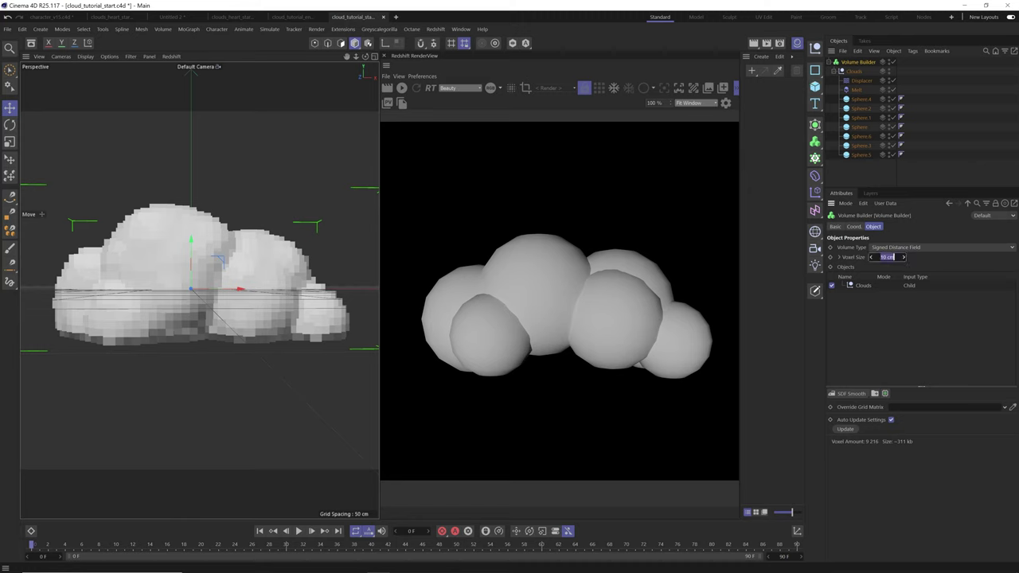
type("2")
key("Return")
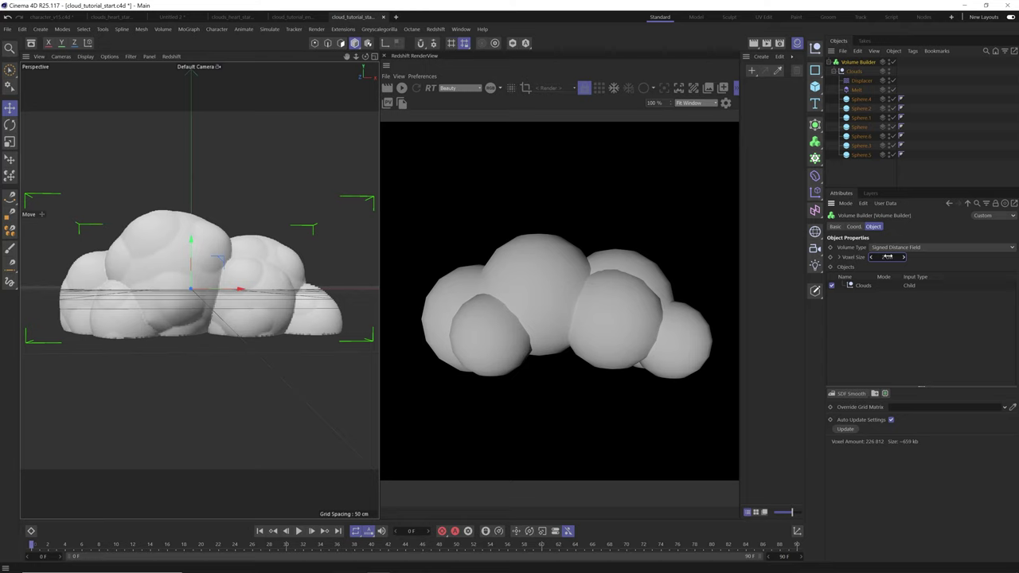
key("ctrl+z")
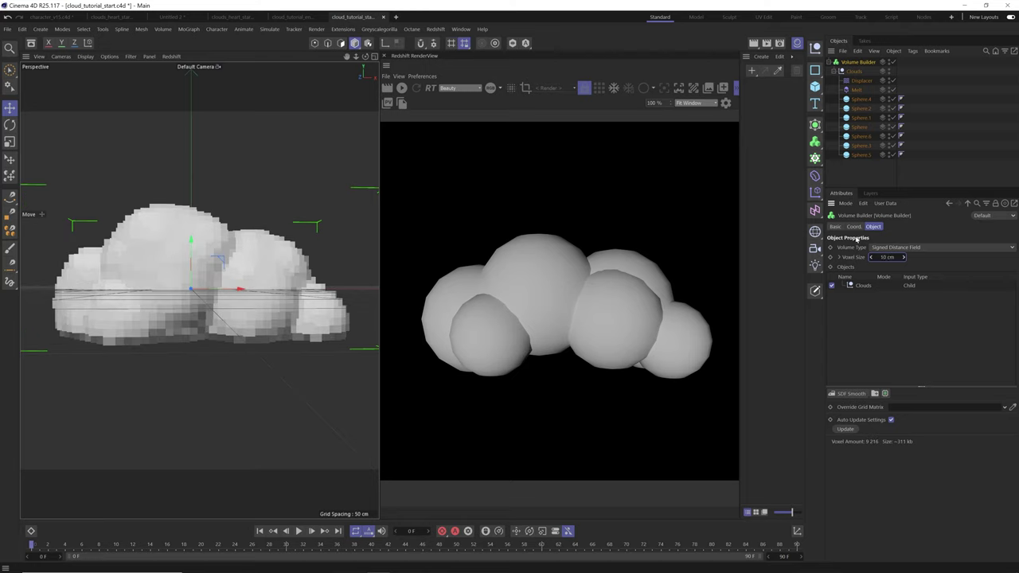
Change the Volume Builder's volume type to Fog and set its voxel size to 2 cm.
left_click(895, 249)
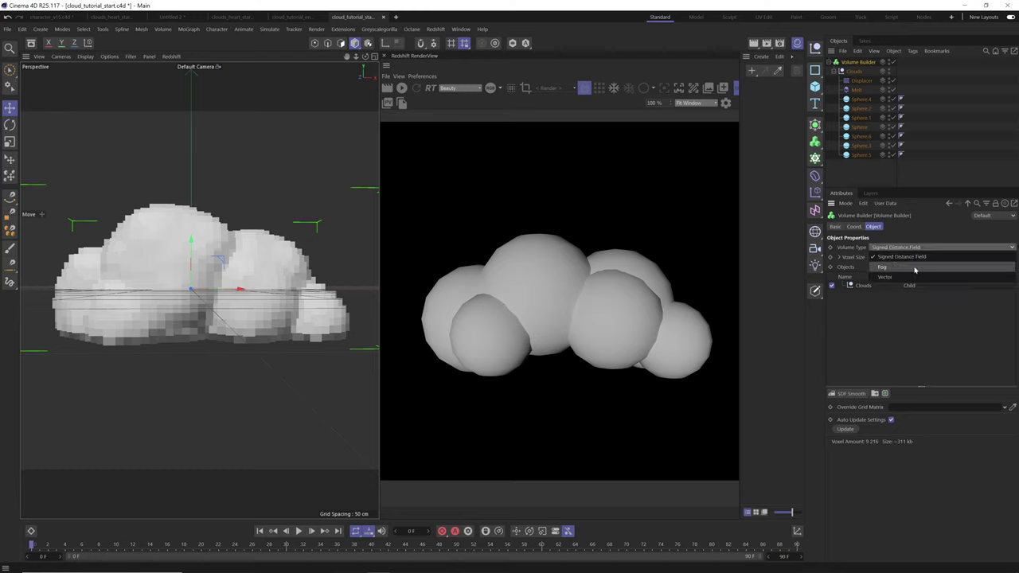
left_click(915, 268)
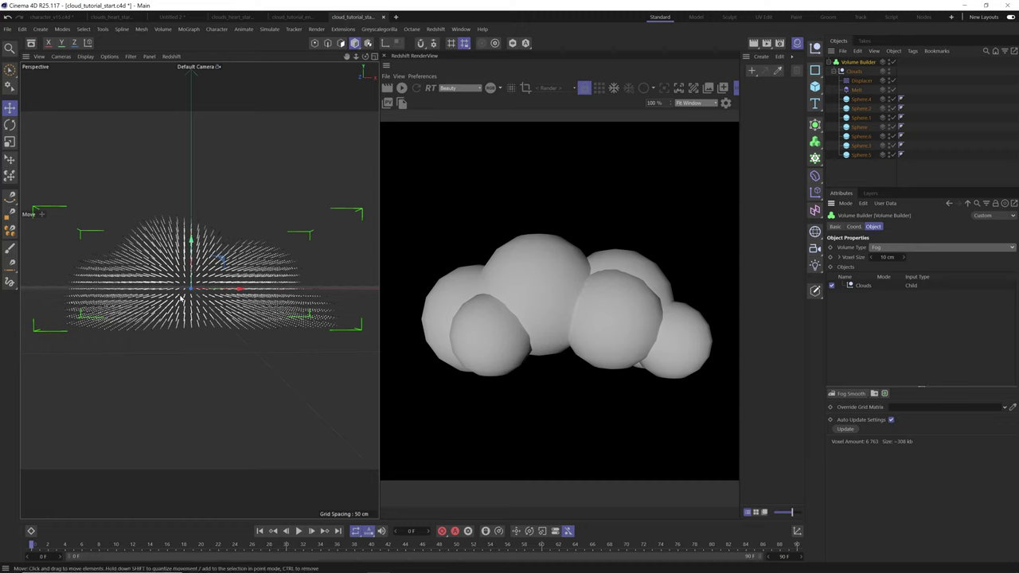
double_click(891, 257)
type("2")
key("Return")
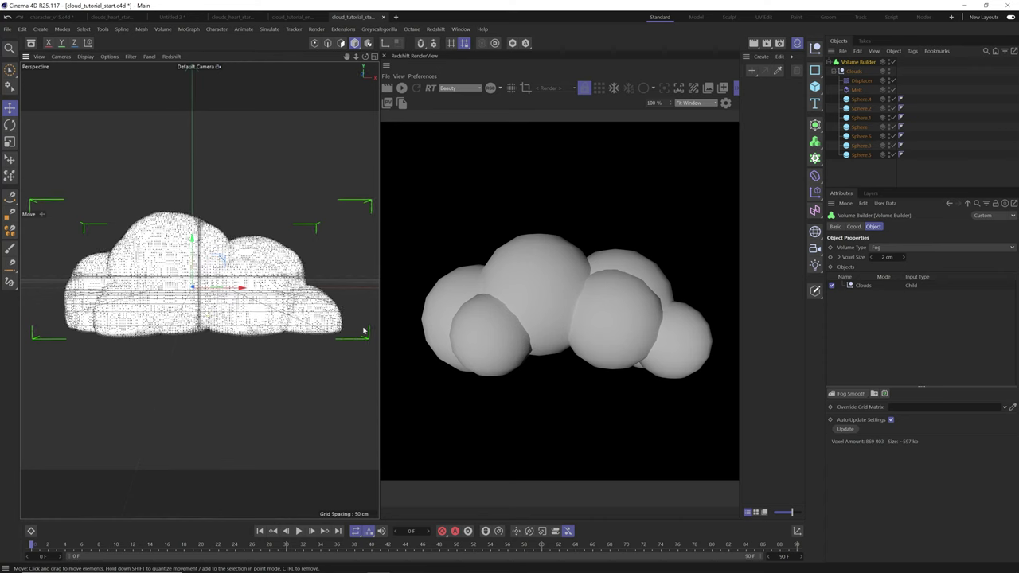
Start the live Redshift preview render and create a Redshift Volume material.
left_click(401, 88)
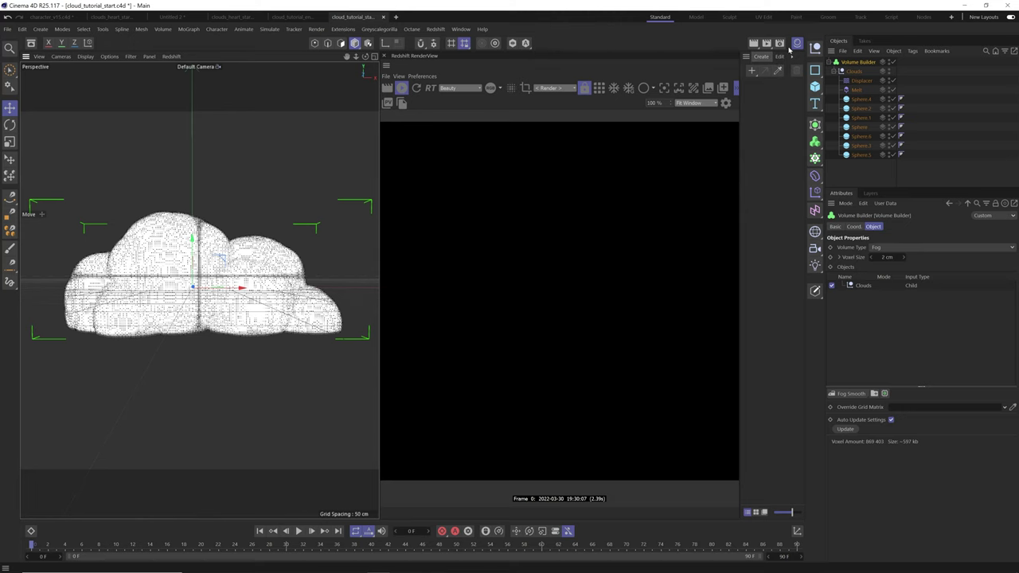
left_click(797, 44)
left_click(796, 44)
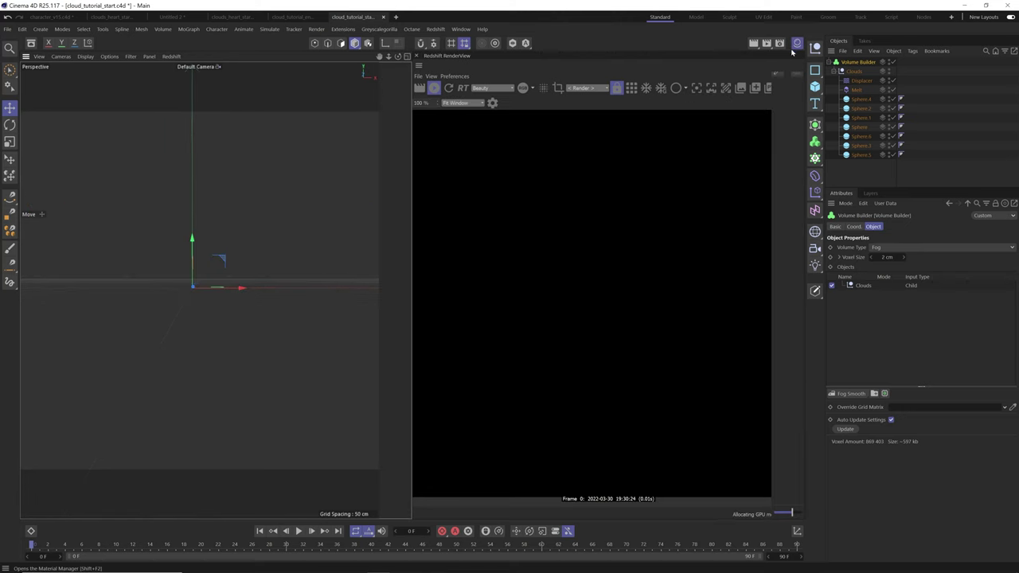
left_click(761, 57)
mouse_move(773, 101)
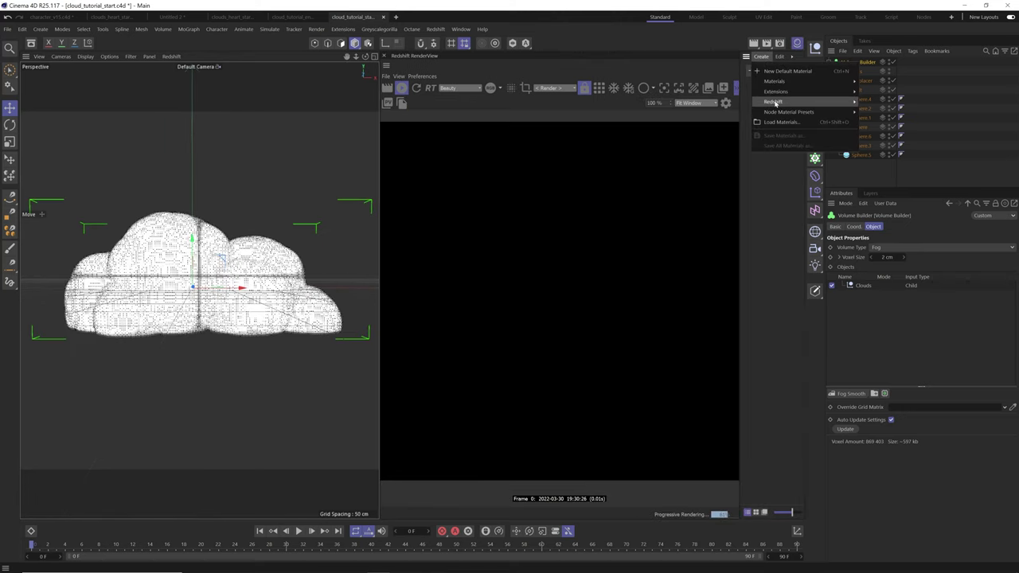
mouse_move(860, 104)
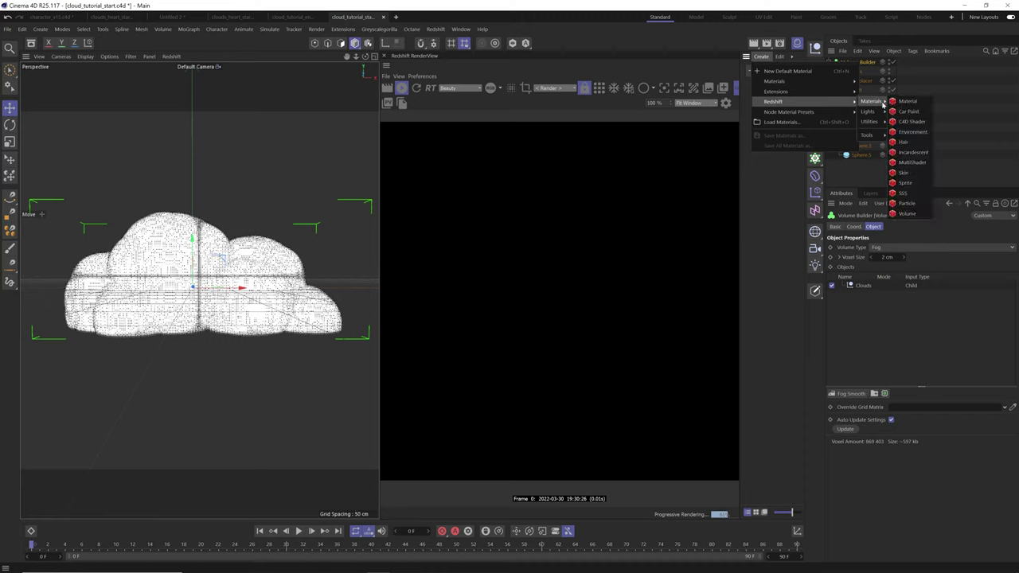
left_click(906, 213)
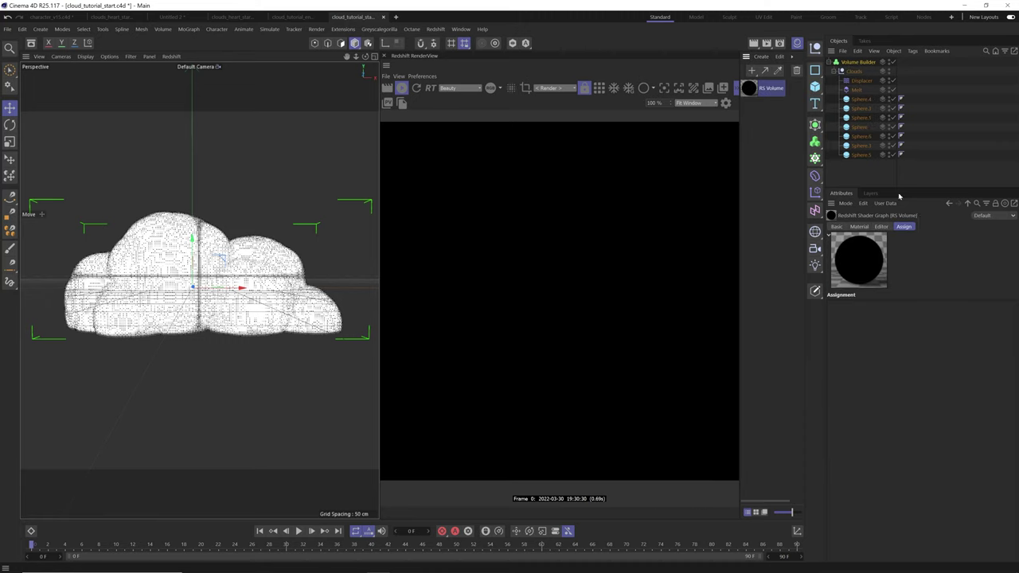
Assign the RS Volume material to the Volume Builder and set the material's Scatter channel to Volume Builder.
left_click_drag(751, 91, 872, 64)
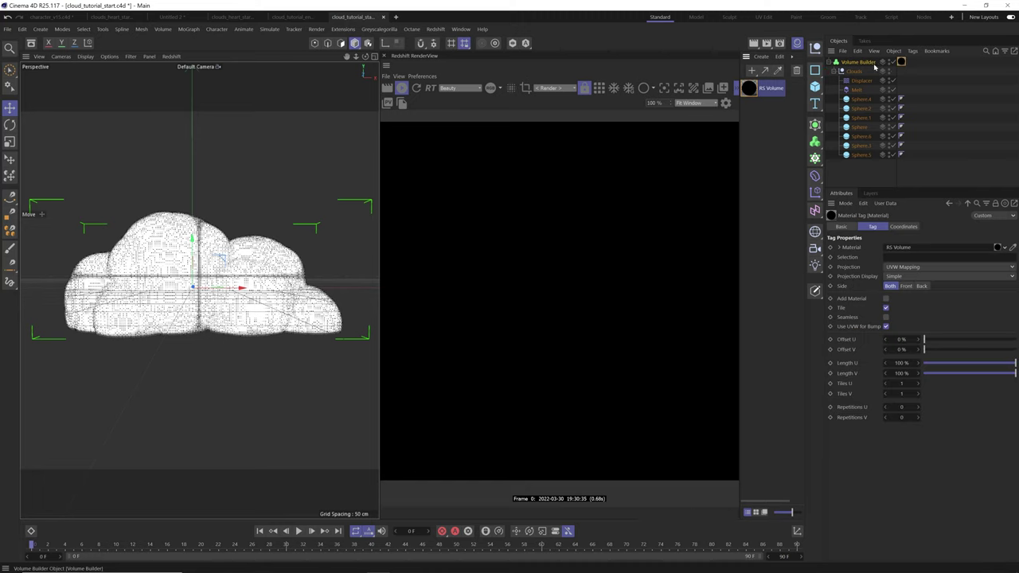
double_click(752, 90)
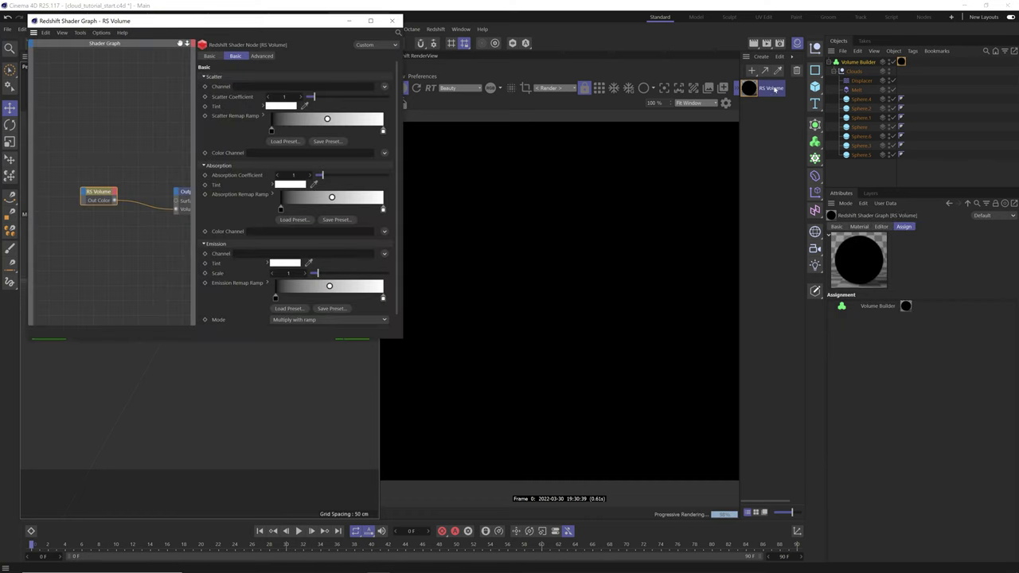
left_click_drag(229, 24, 205, 88)
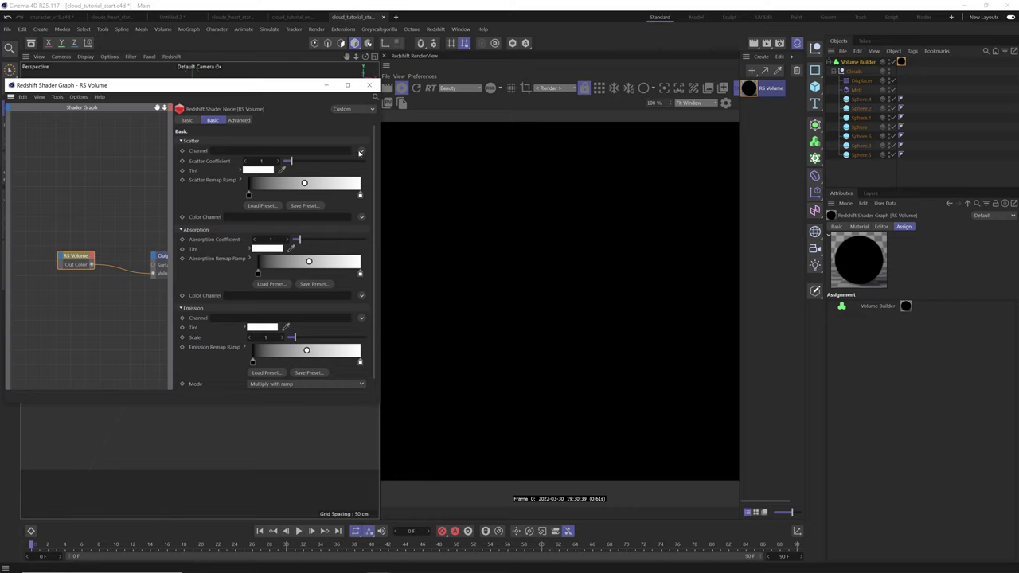
left_click(362, 151)
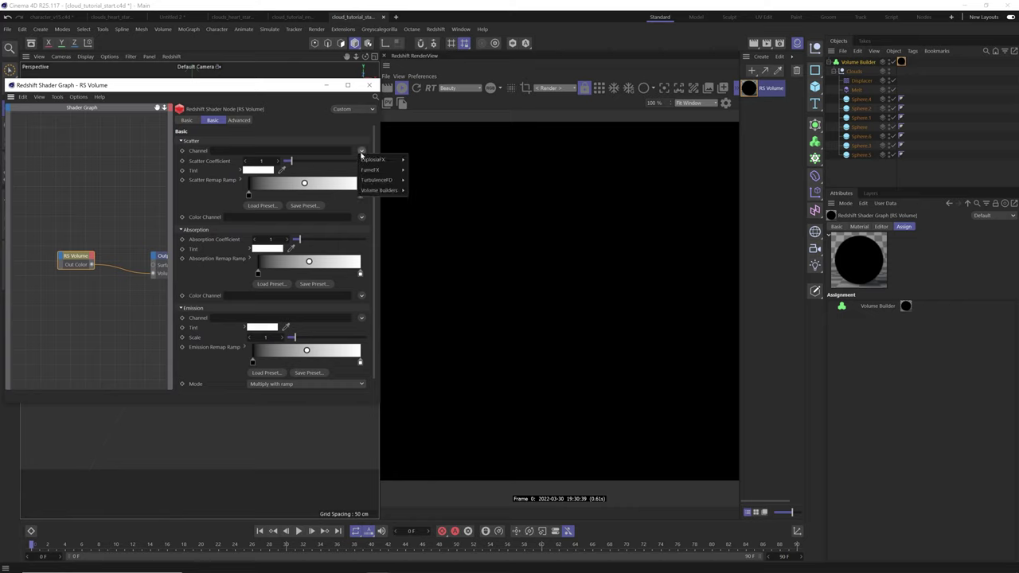
mouse_move(374, 191)
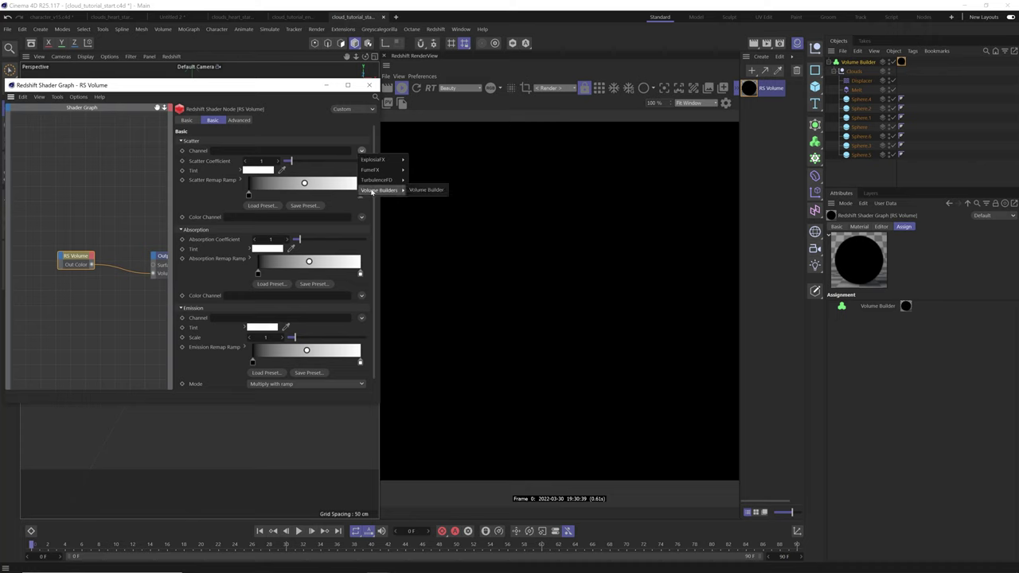
left_click(426, 190)
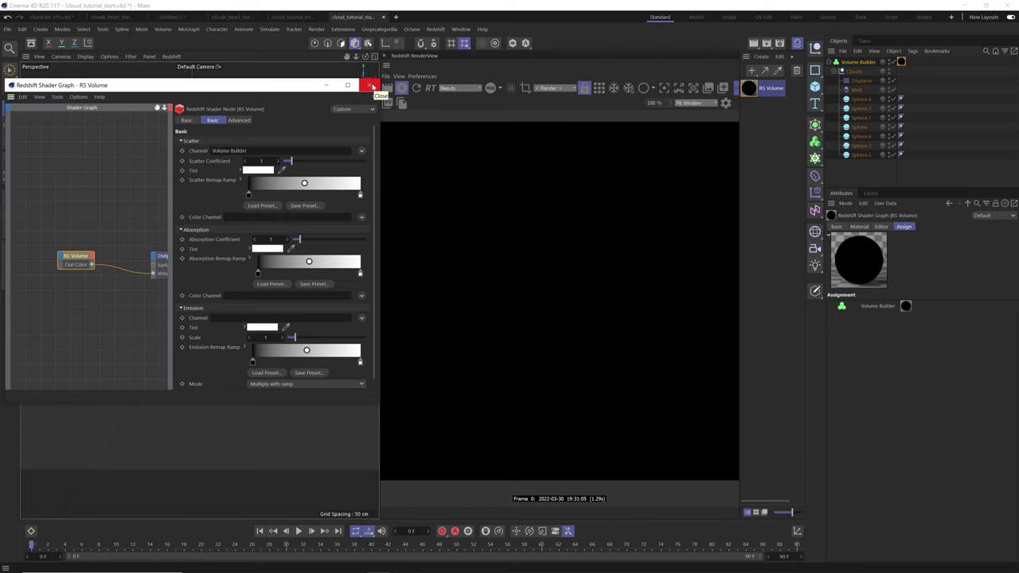
left_click(371, 85)
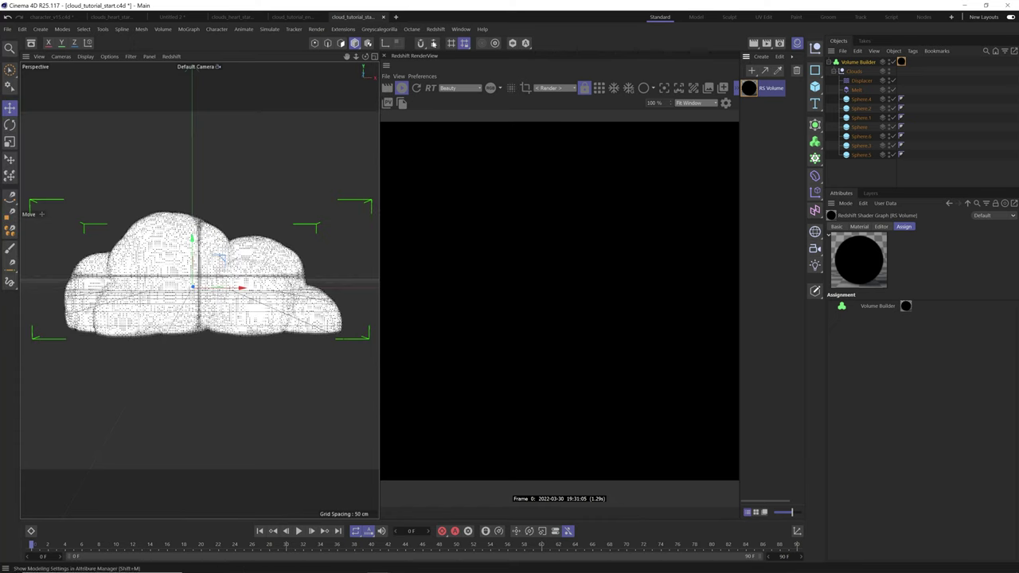
Add a Redshift Sky with turbidity 6.97, intensity multiplier 1.832, horizon blur 3.19 and horizon height -9.
left_click(436, 30)
mouse_move(442, 44)
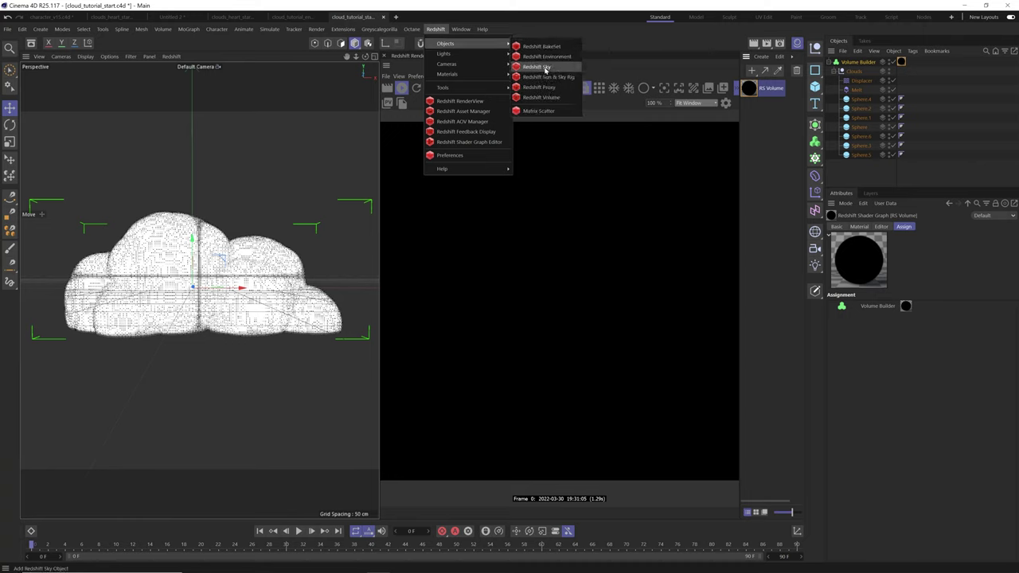
left_click(546, 68)
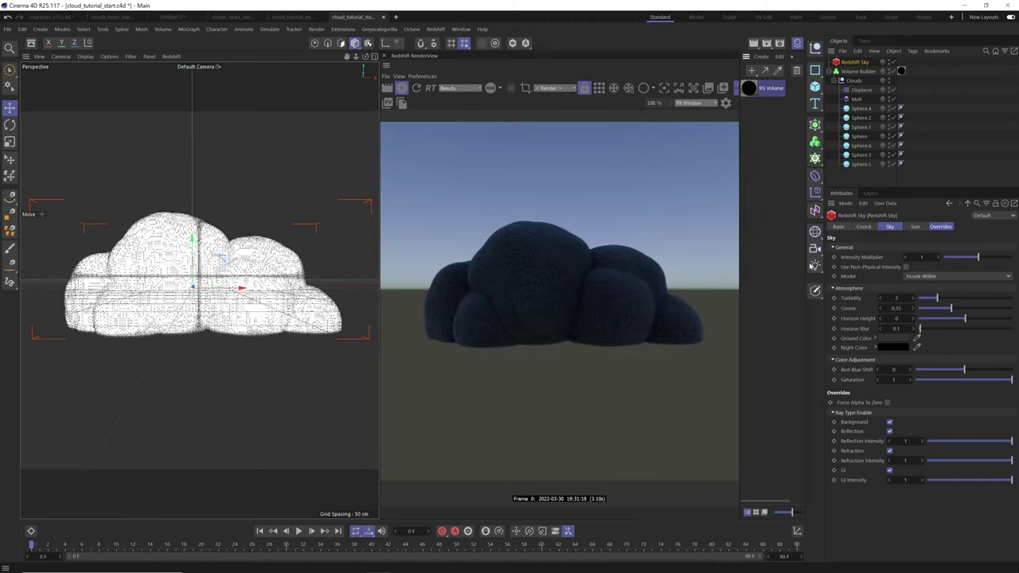
mouse_move(943, 297)
left_mouse_down()
mouse_move(995, 298)
mouse_move(983, 298)
left_mouse_up()
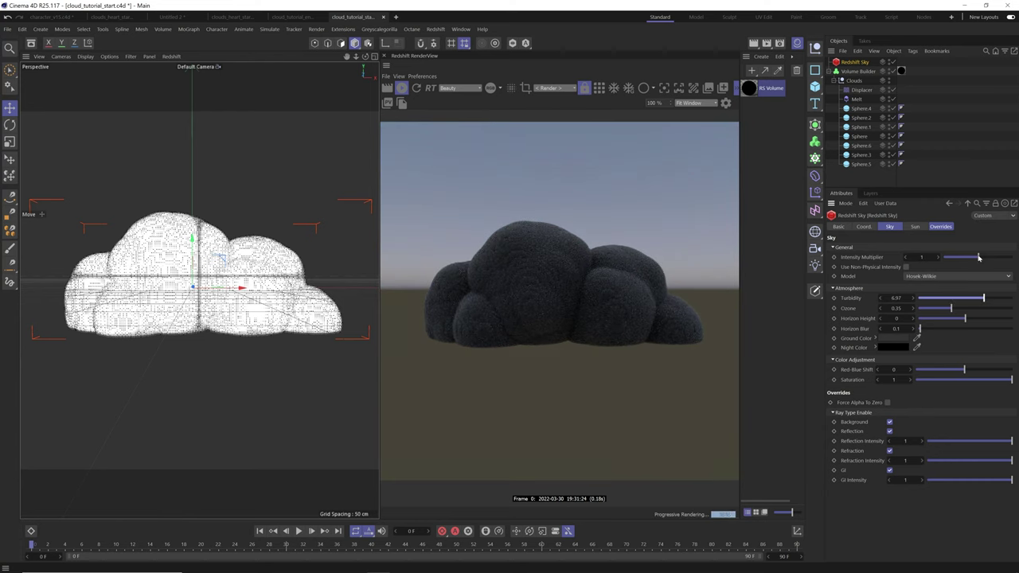
left_click_drag(978, 257, 1006, 257)
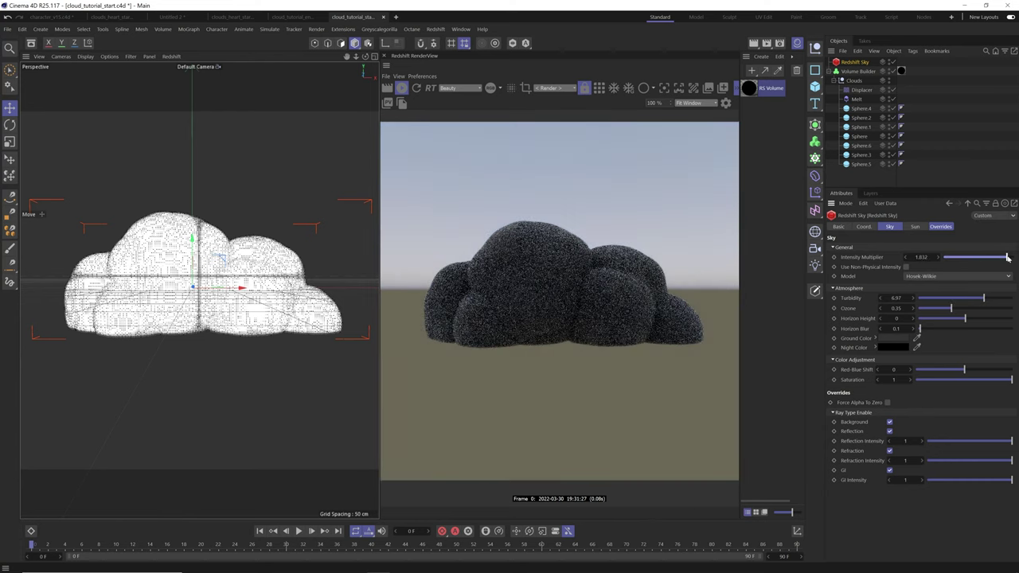
mouse_move(921, 328)
left_mouse_down()
mouse_move(979, 327)
mouse_move(962, 318)
left_mouse_up()
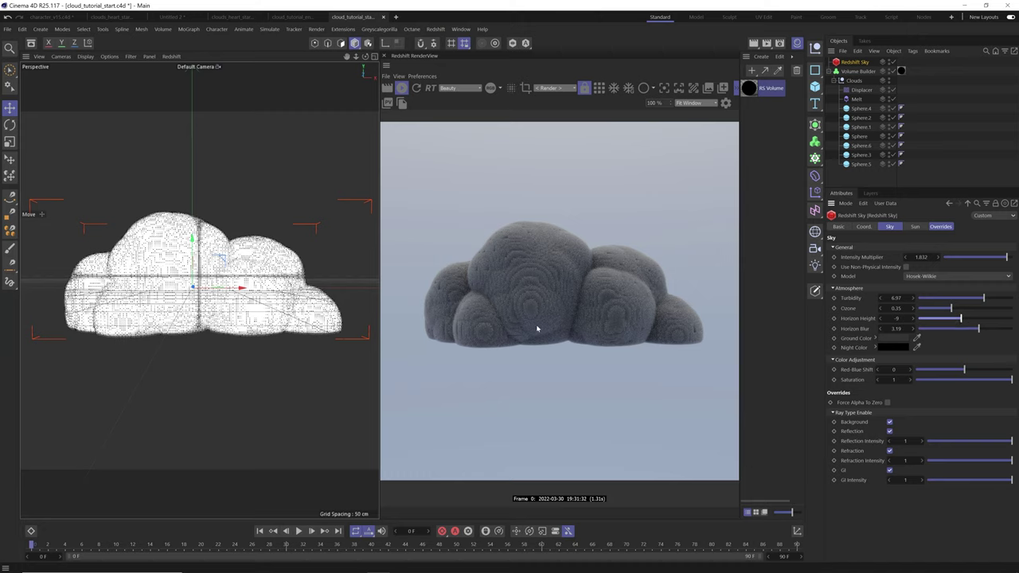
Add a Redshift Infinite Light and rotate it so it shines onto the cloud at an angle.
left_click(436, 28)
mouse_move(447, 44)
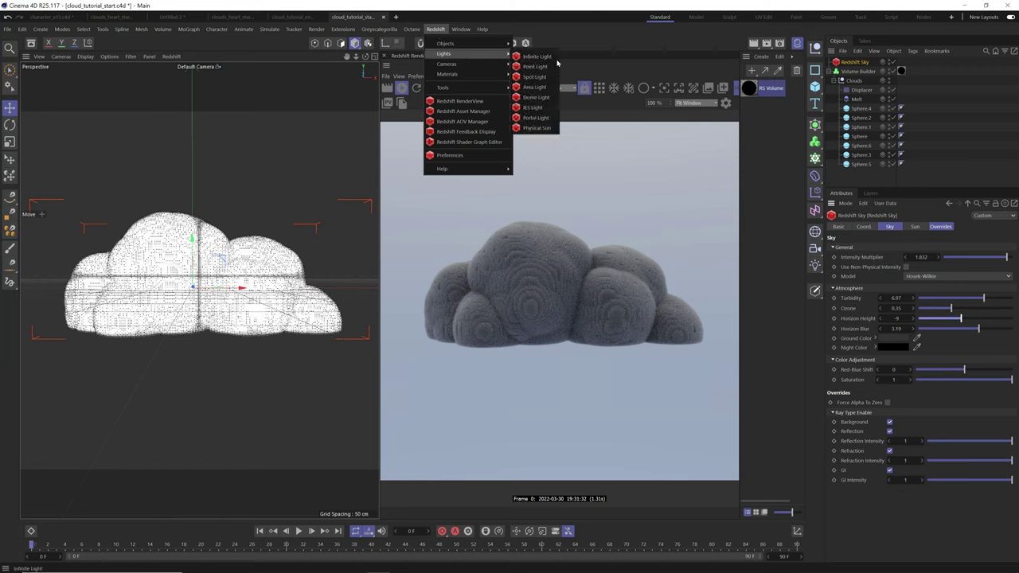
left_click(527, 64)
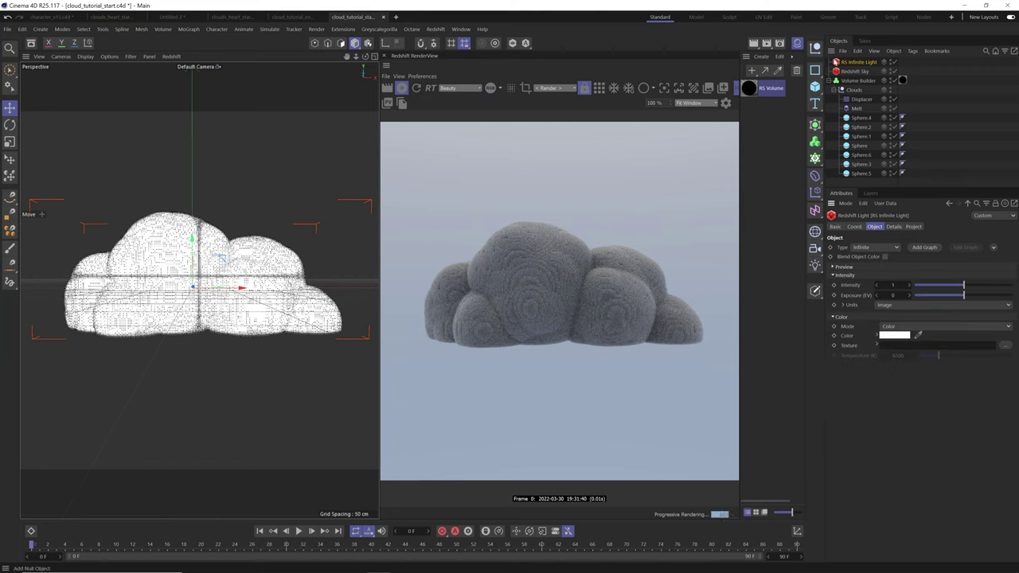
key("r")
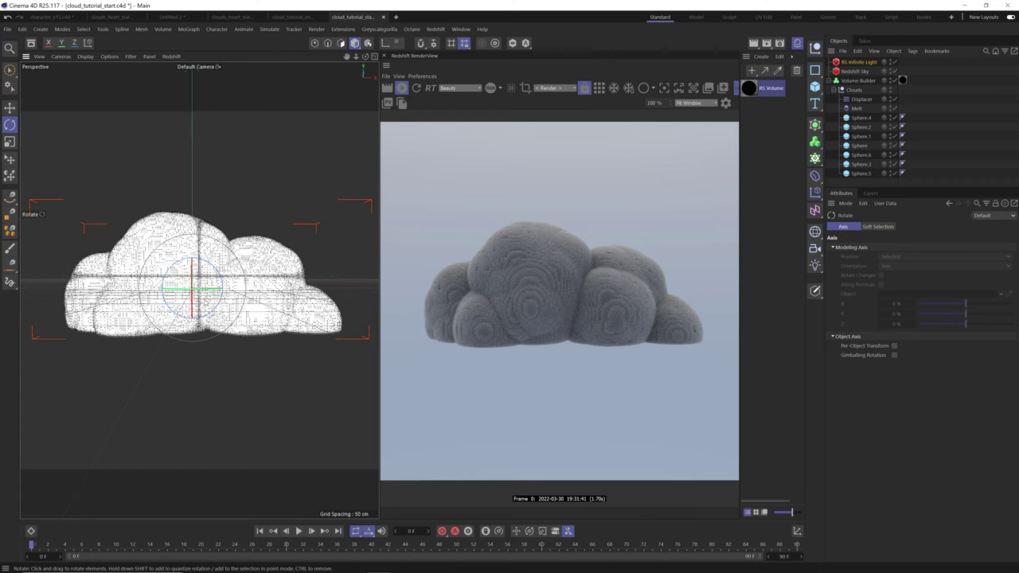
left_click_drag(205, 302, 181, 262)
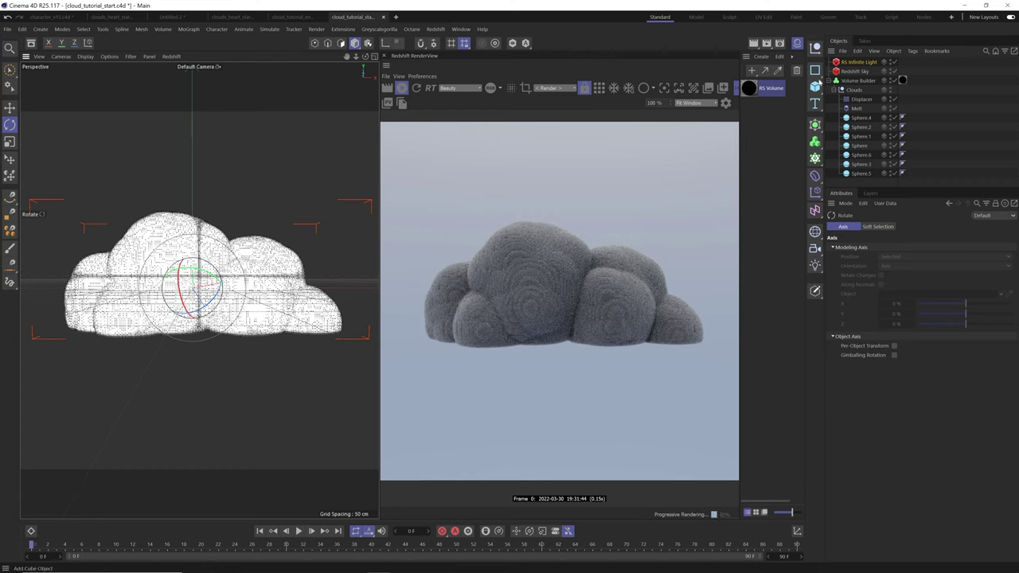
Set the infinite light's intensity to 6.
left_click(858, 62)
double_click(893, 285)
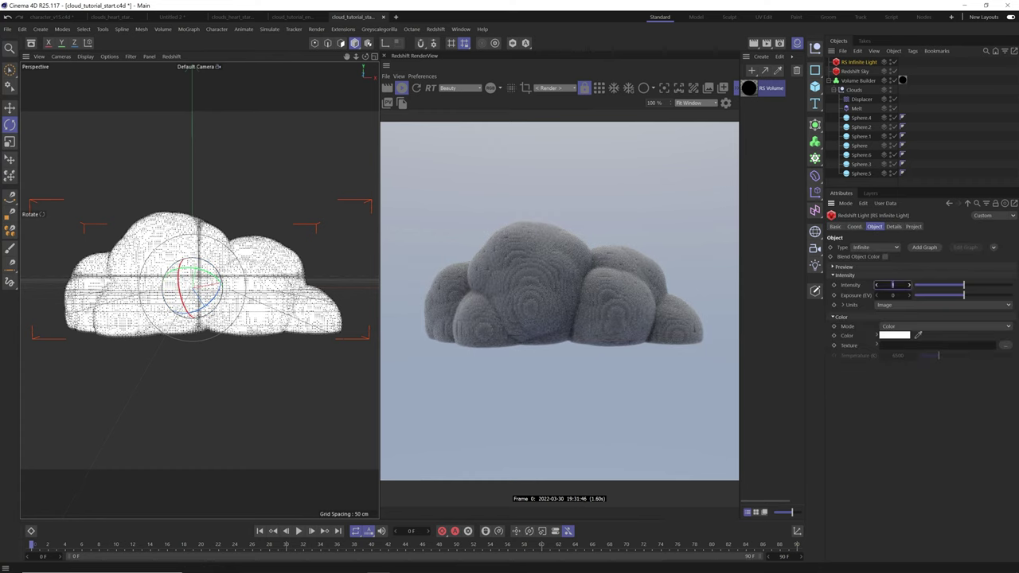
type("6")
key("Return")
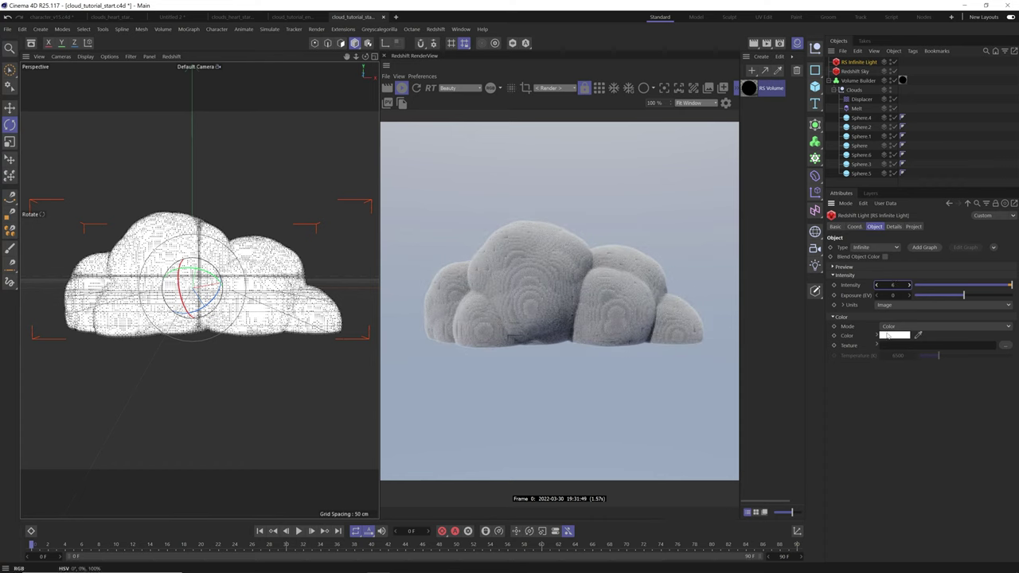
Tint the infinite light a very pale warm white and rotate it further to light the cloud from the upper left.
left_click(893, 335)
left_click(819, 383)
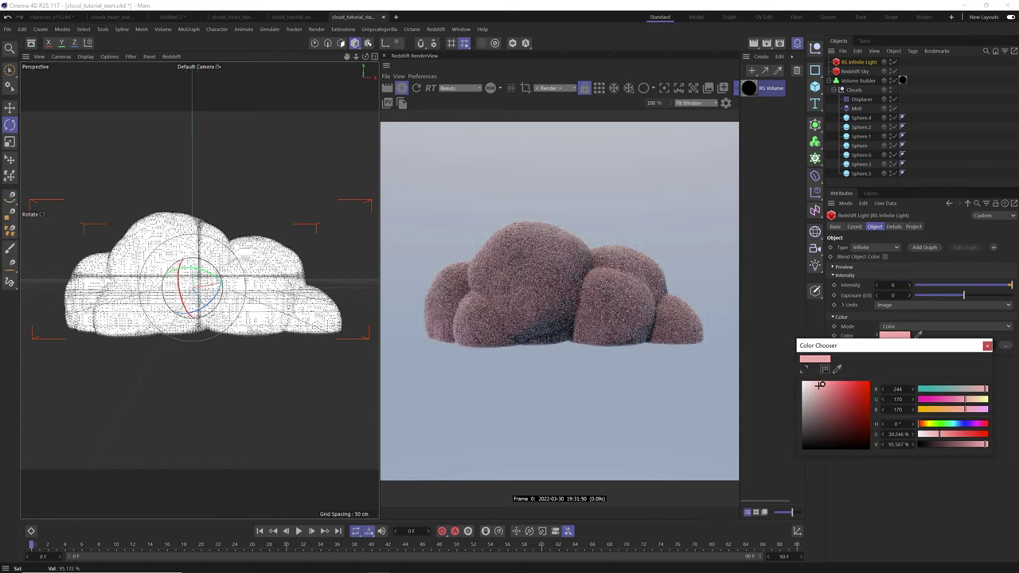
left_click(948, 411)
left_click_drag(820, 384, 819, 380)
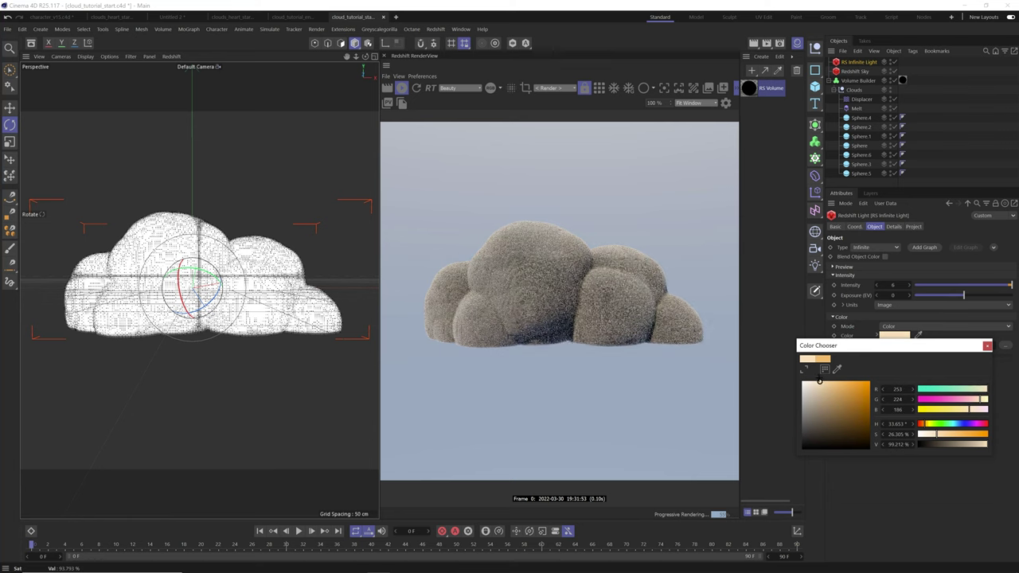
left_click(925, 434)
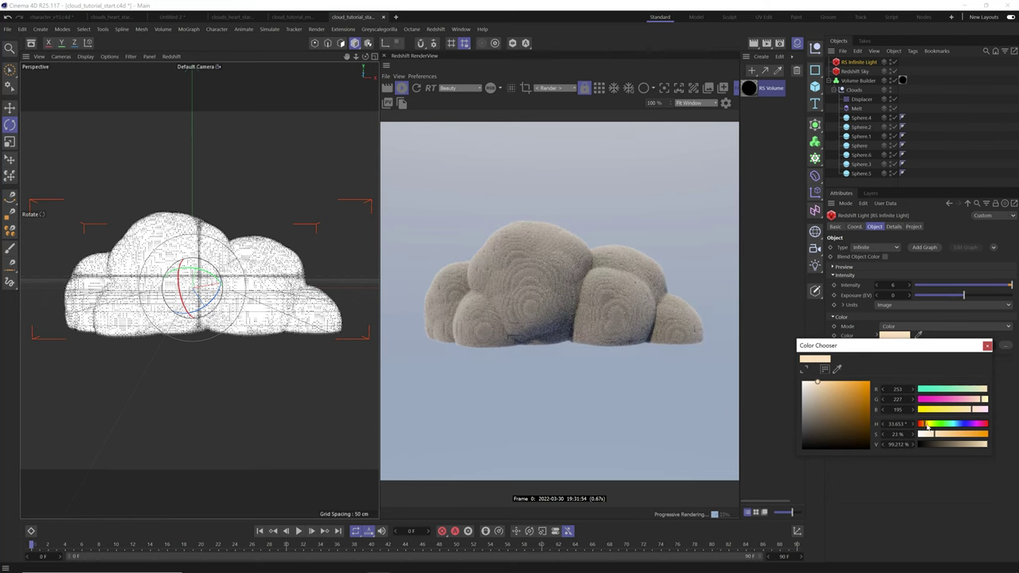
left_click_drag(928, 427, 925, 427)
left_click_drag(827, 388, 805, 381)
left_click(987, 346)
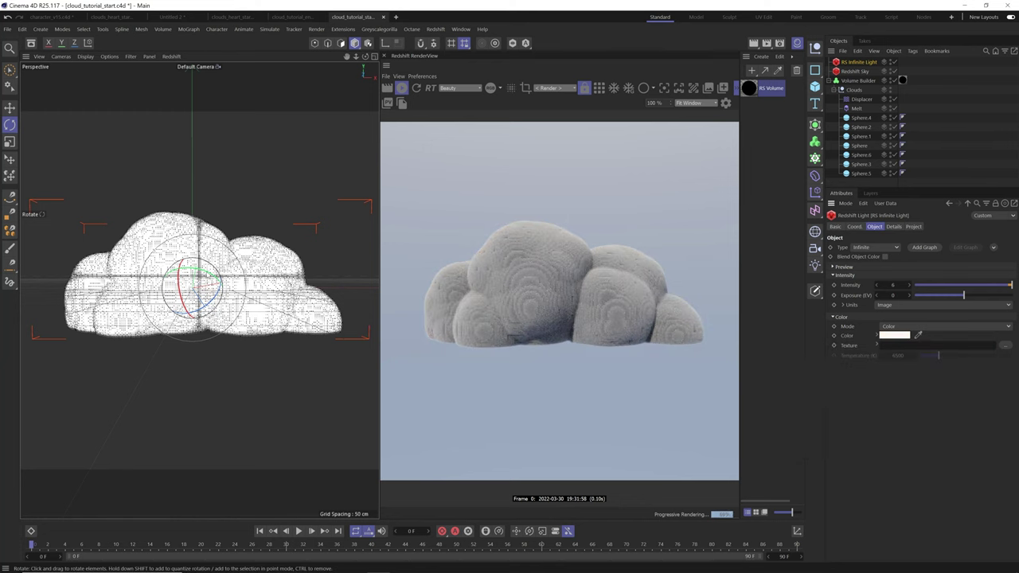
left_click_drag(192, 290, 203, 282)
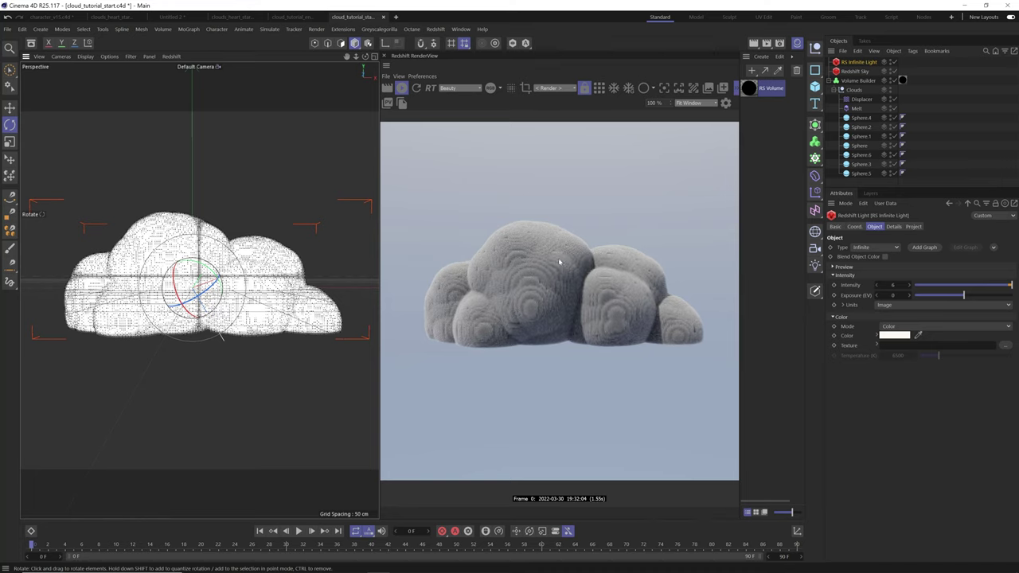
key("e")
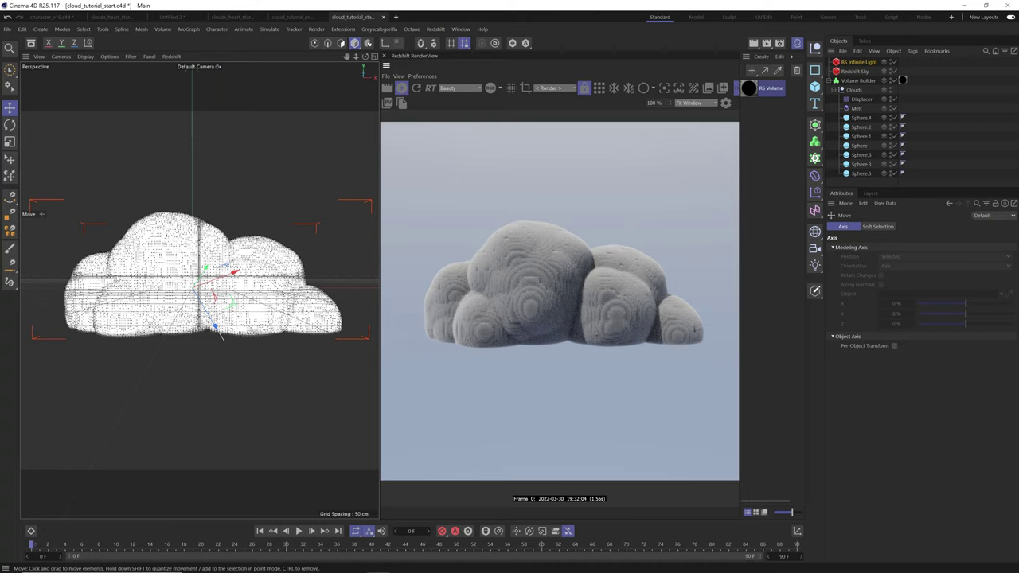
Try Inside Voxel Falloff values of 10 and 20 on the Volume Builder's Clouds input, and reset it to 1.
left_click(857, 81)
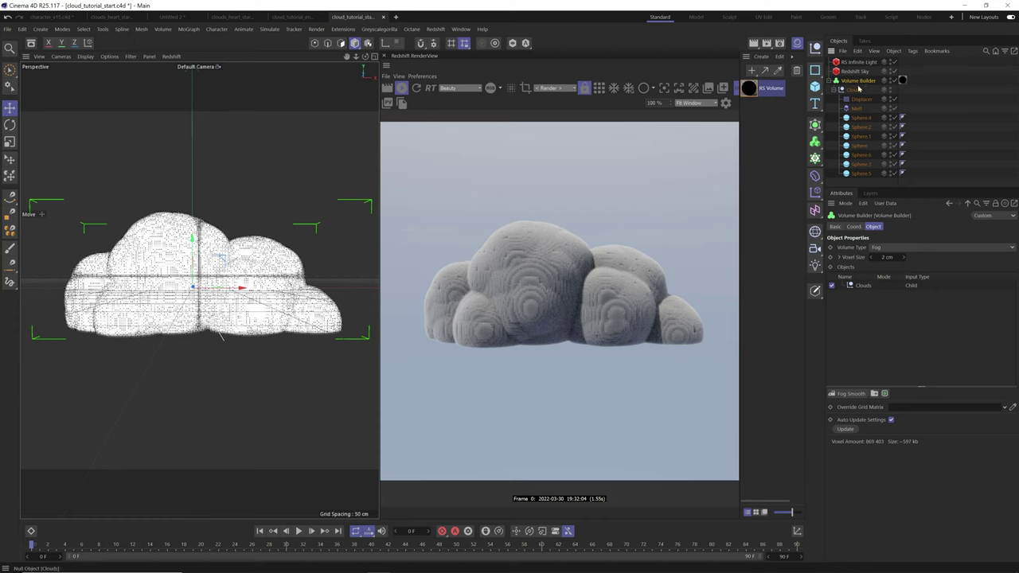
left_click(859, 285)
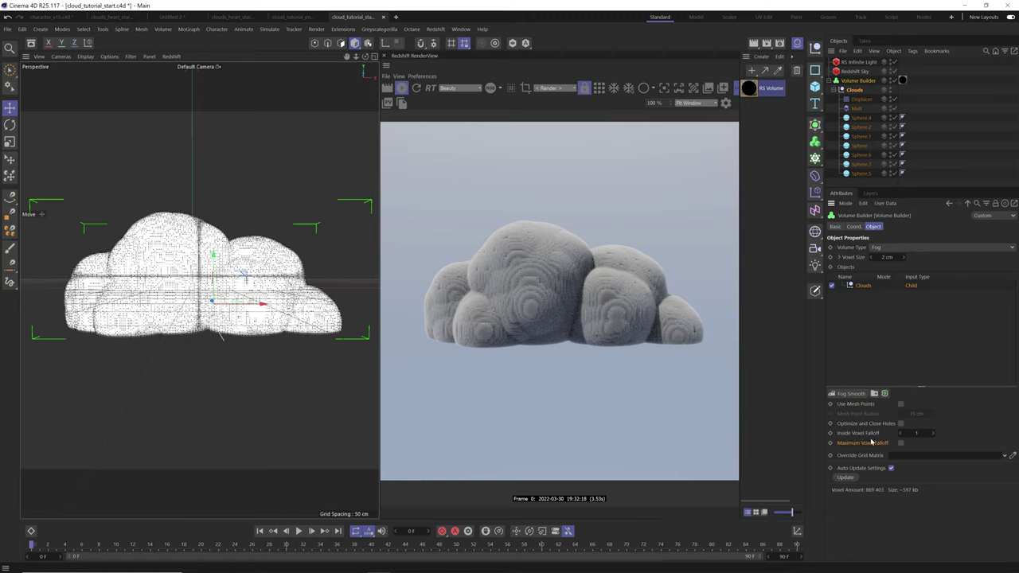
left_click(917, 433)
type("10")
key("Return")
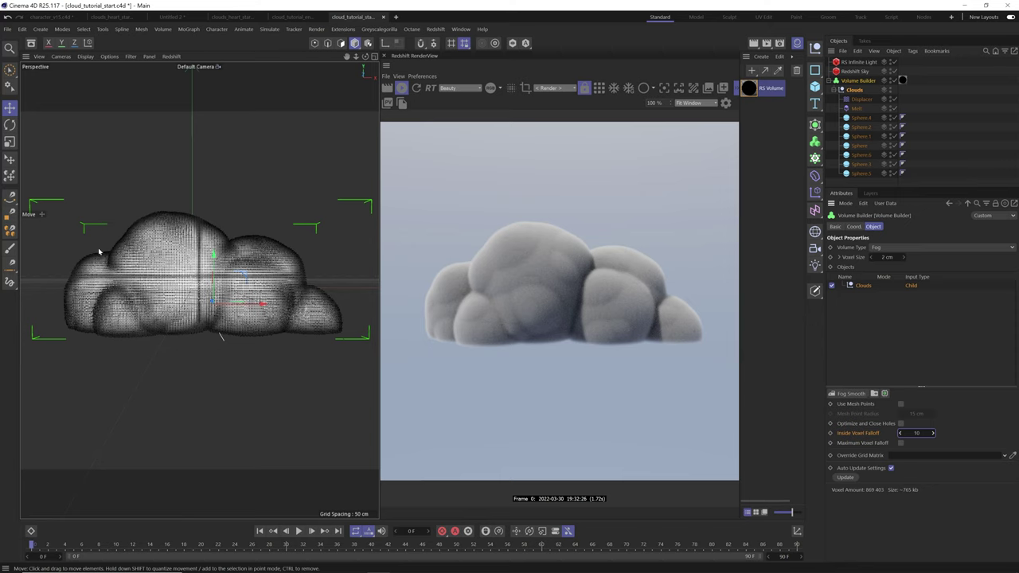
double_click(914, 432)
type("20")
key("Return")
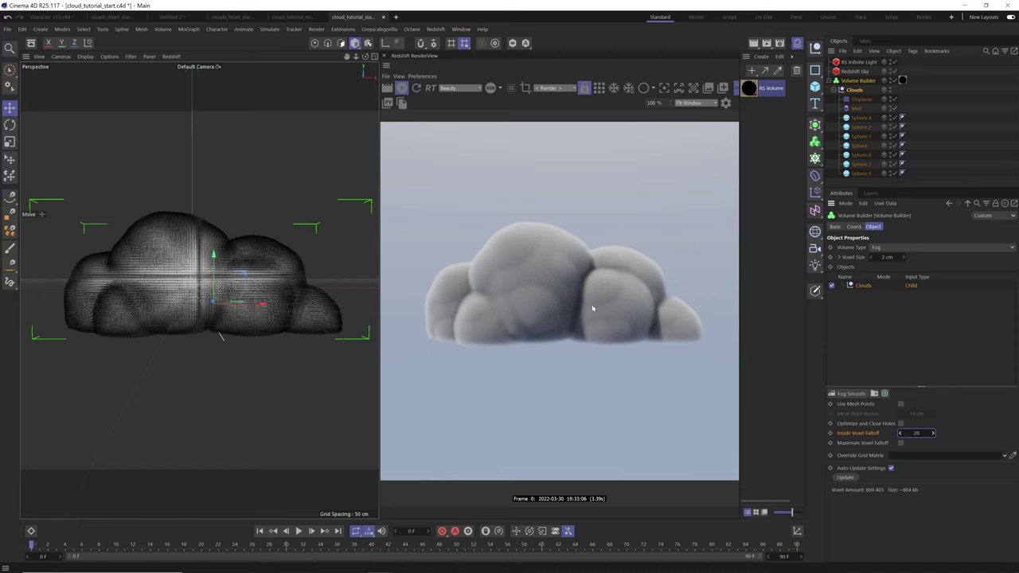
double_click(916, 432)
type("1")
key("Return")
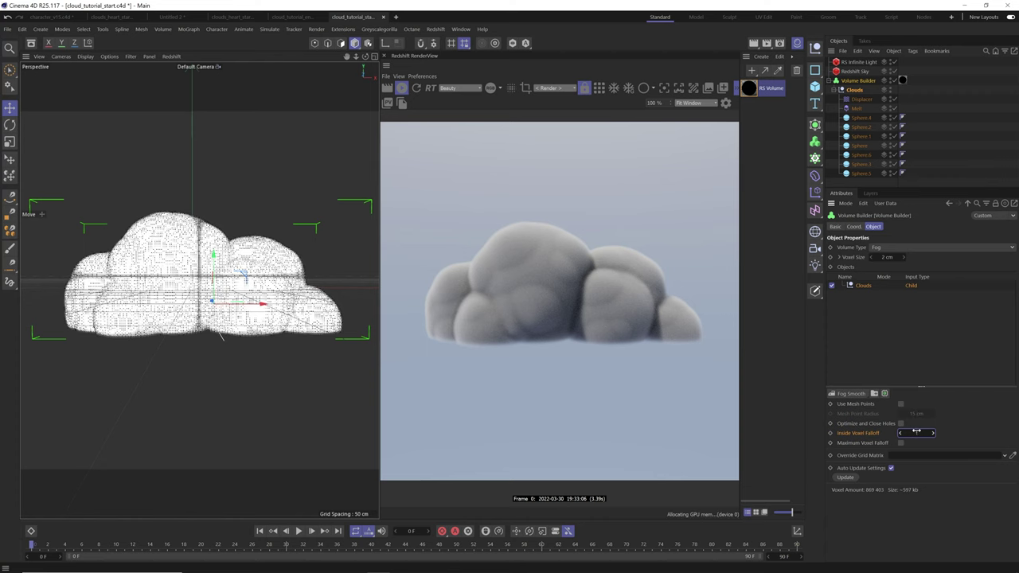
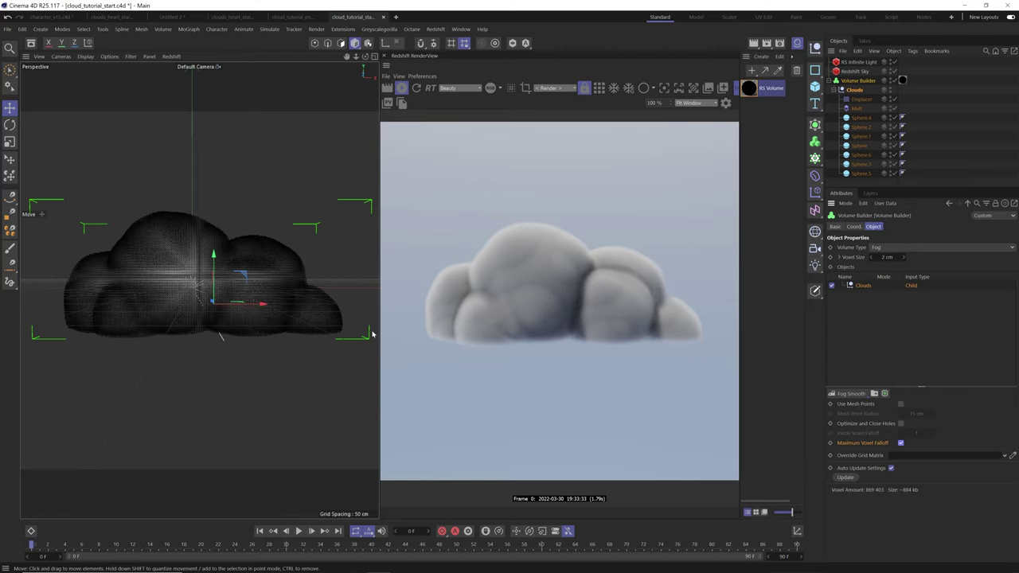
Open the RS Volume material's shader graph and add a tilted, lengthened cylinder running diagonally through the cloud as a density reference.
double_click(747, 89)
left_click_drag(294, 27, 267, 97)
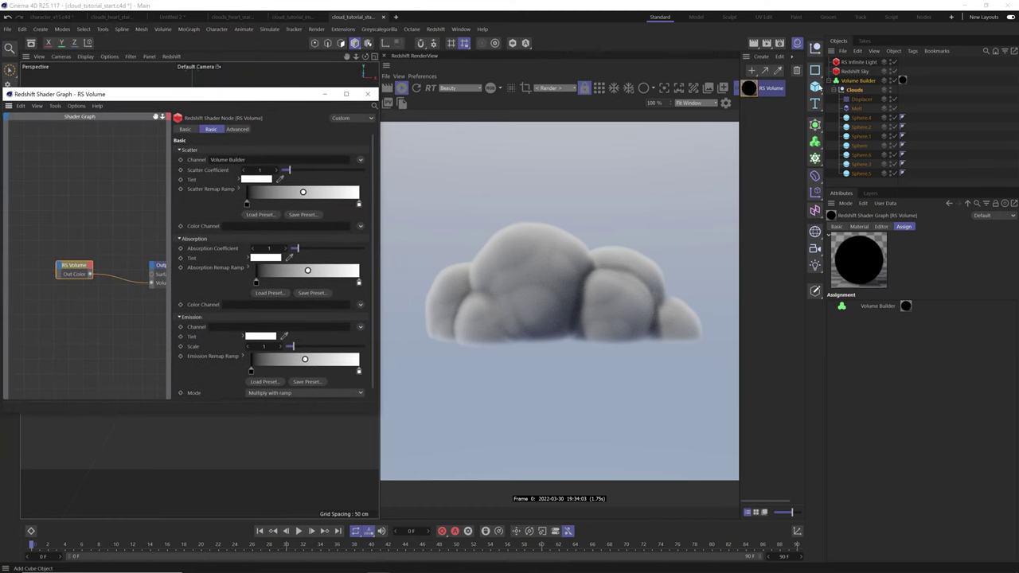
left_click_drag(817, 87, 913, 101)
left_click_drag(263, 94, 707, 249)
left_click_drag(226, 218, 275, 243)
key("r")
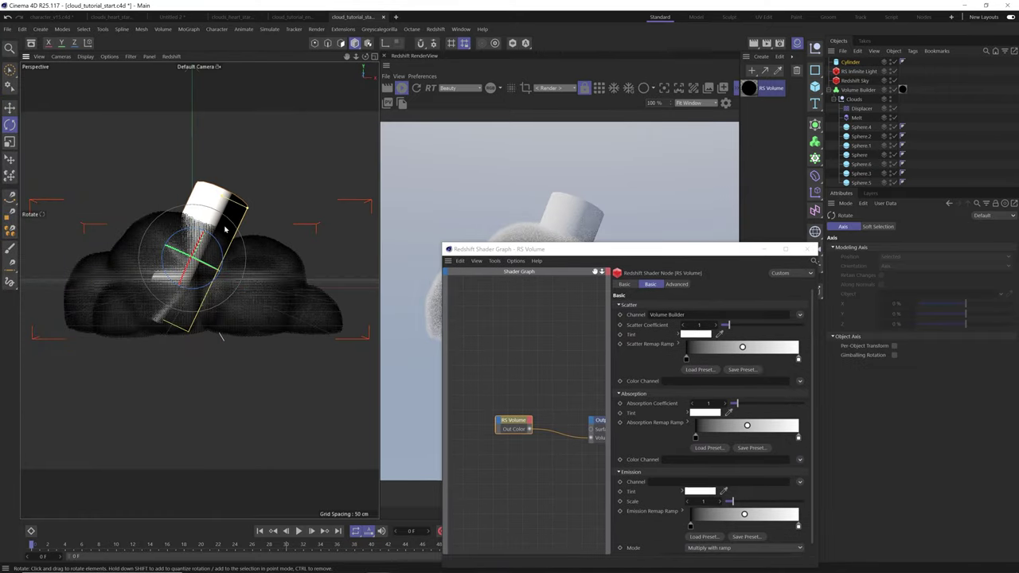
key("e")
left_click_drag(223, 196, 233, 170)
left_click_drag(234, 275, 237, 297)
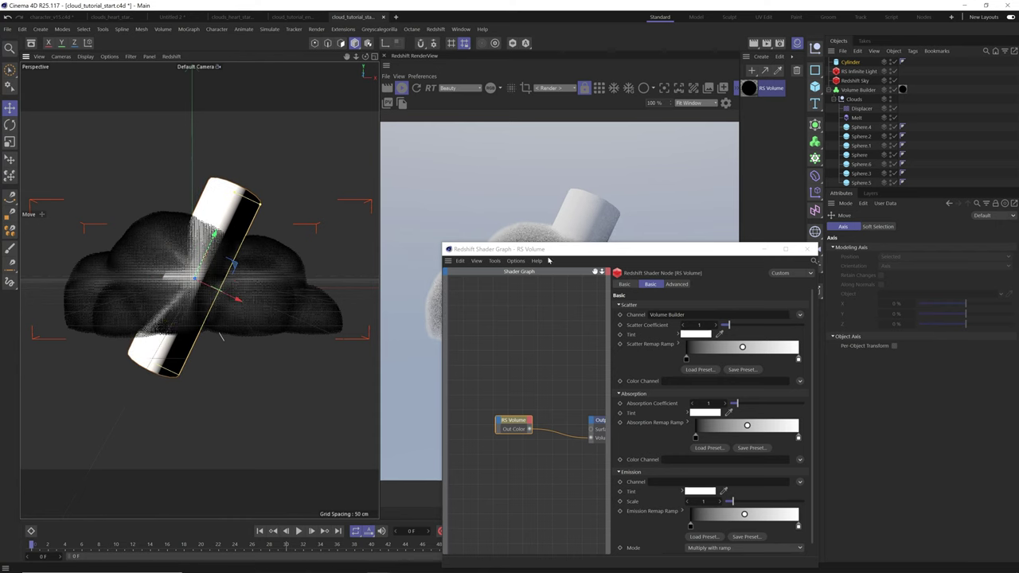
left_click_drag(586, 252, 156, 132)
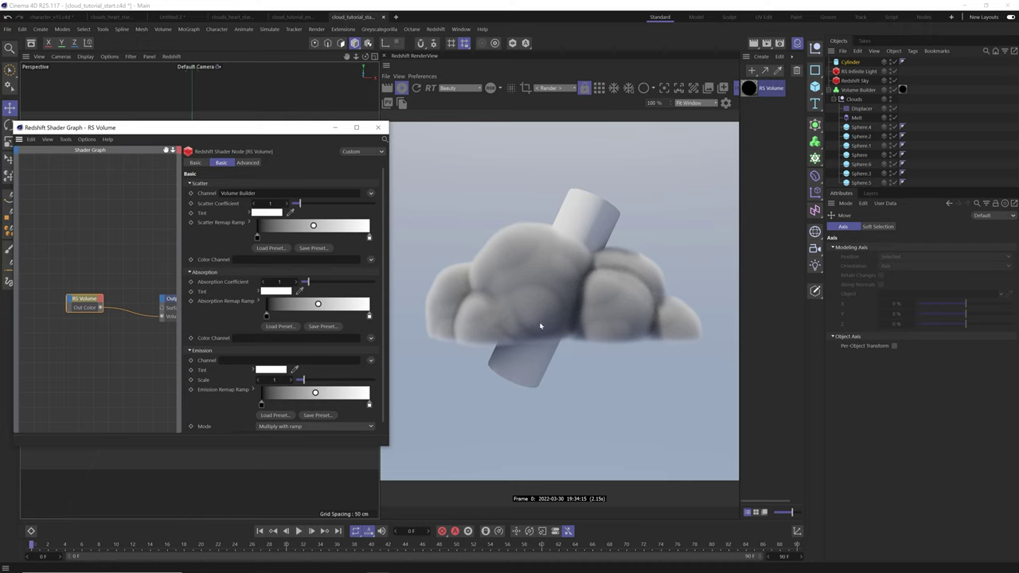
Try Scatter Coefficients of 5.78 and 0.2 with Absorption Coefficients of 8.52 and 0.16 on the RS Volume material.
left_click(235, 282)
left_click(210, 206)
left_click_drag(316, 205, 339, 204)
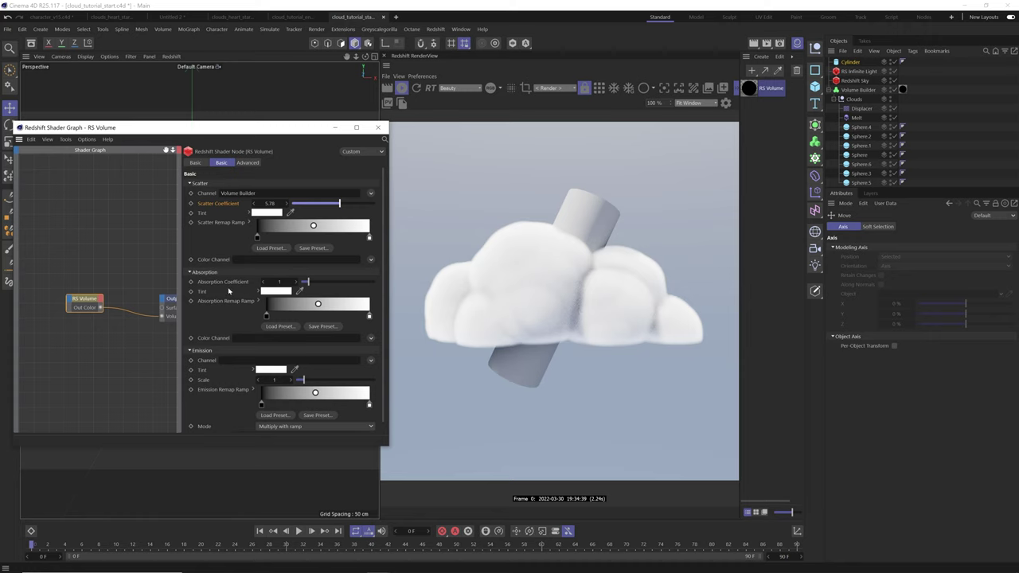
left_click_drag(315, 282, 364, 282)
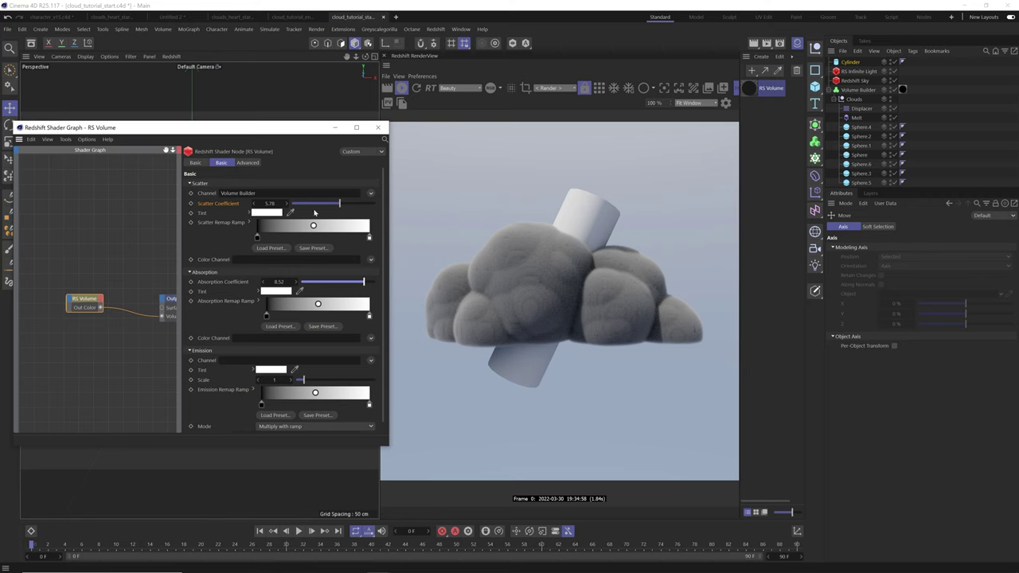
left_click_drag(332, 284, 302, 284)
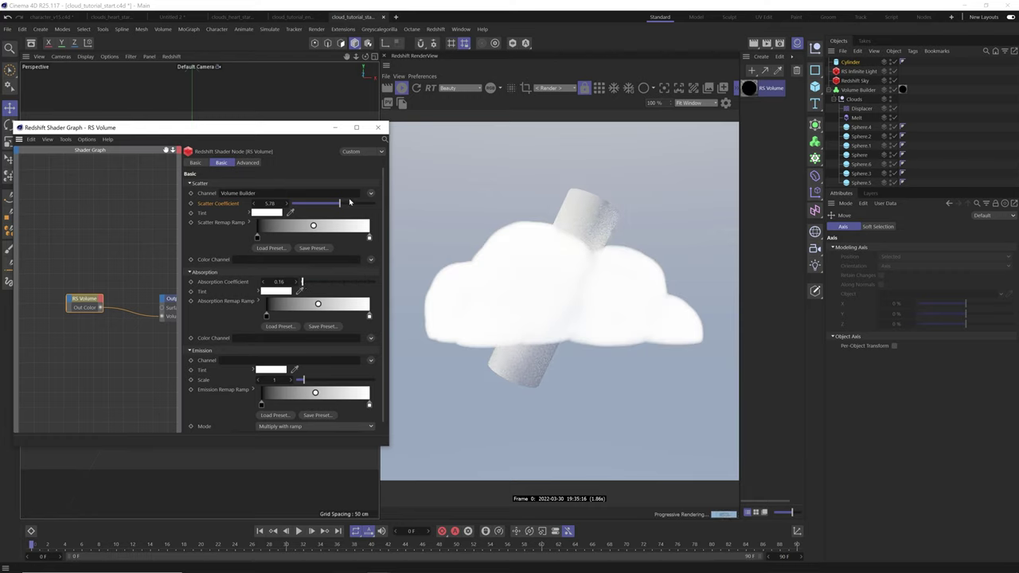
left_click_drag(336, 204, 294, 203)
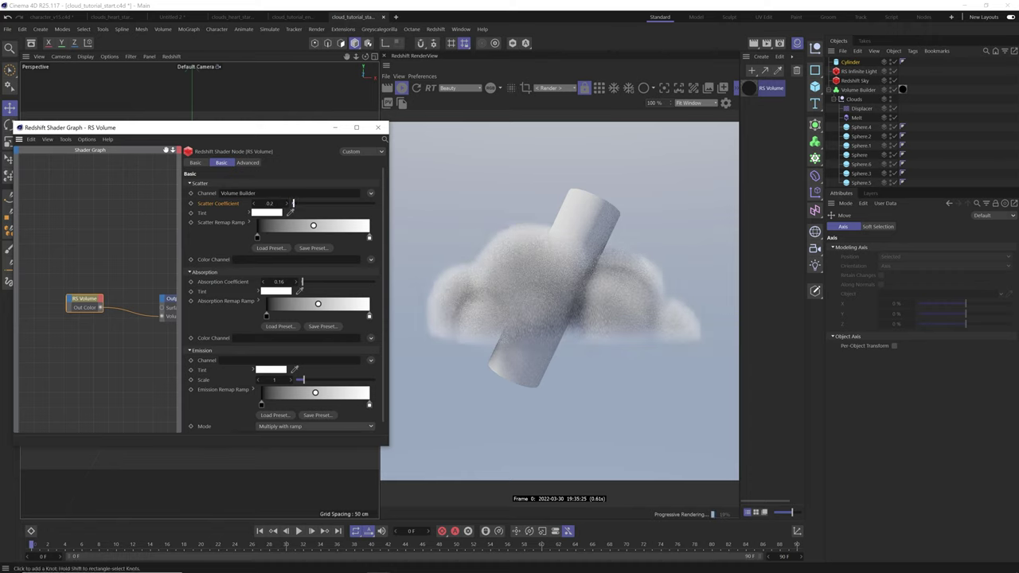
Set both the Absorption Coefficient and the Scatter Coefficient of the RS Volume material to 0.01.
left_click(280, 281)
type("0.01")
key("Return")
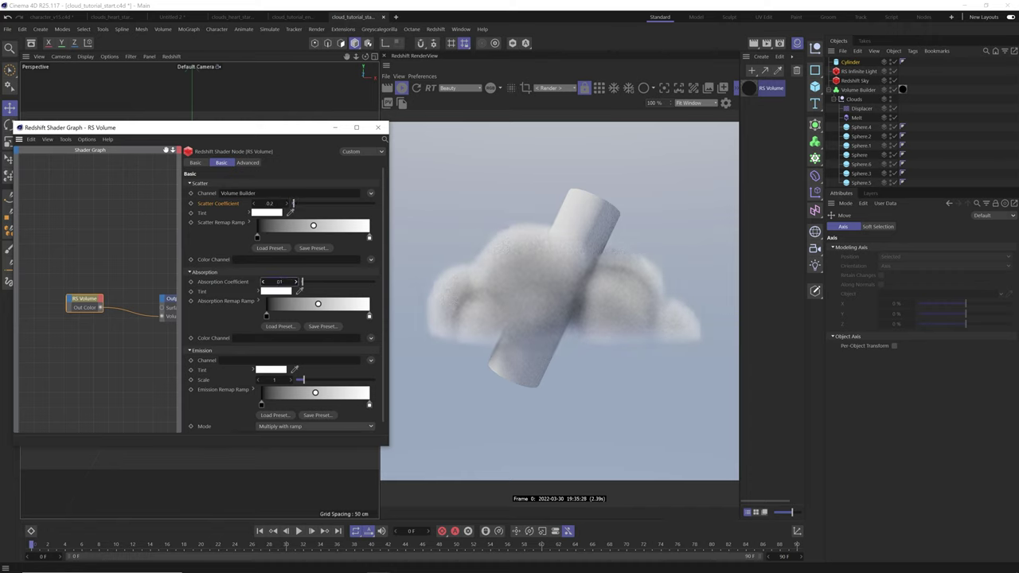
left_click(270, 203)
type("0.01")
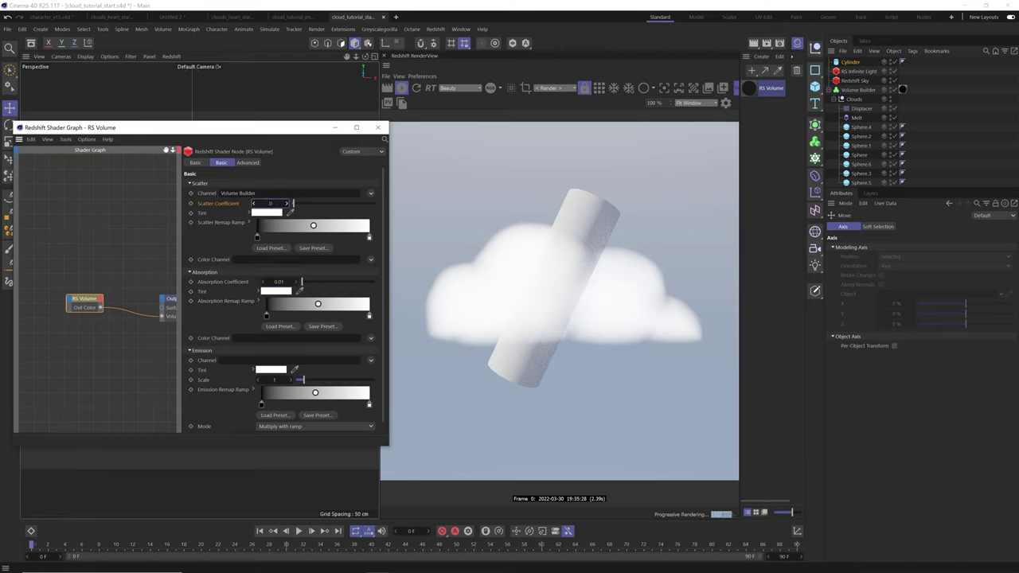
key("Return")
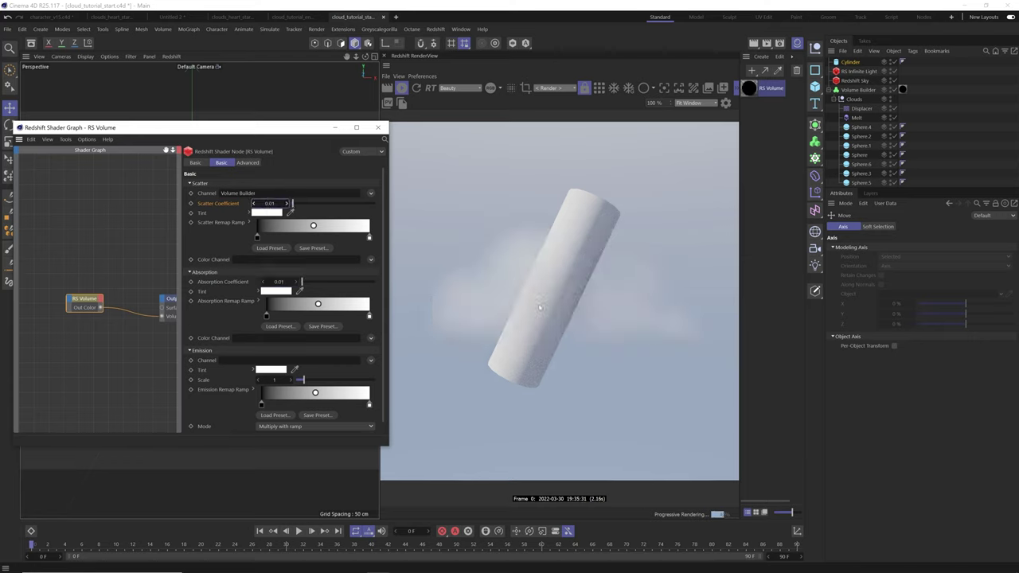
Try a Scatter Coefficient of 0.1 while keeping the very low absorption.
double_click(272, 204)
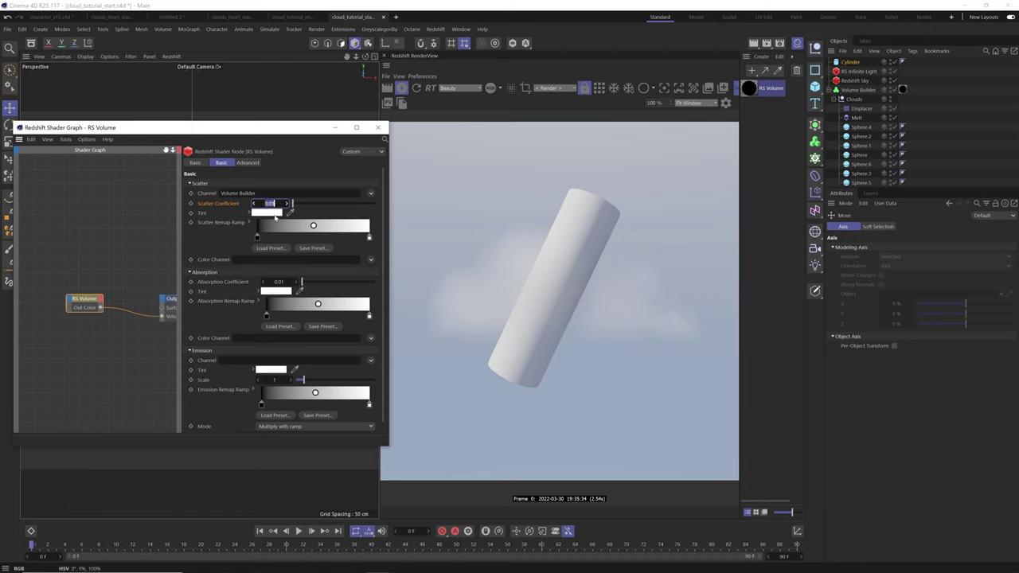
type(".01")
key("Return")
double_click(270, 204)
key("BackSpace")
type(".1")
key("Return")
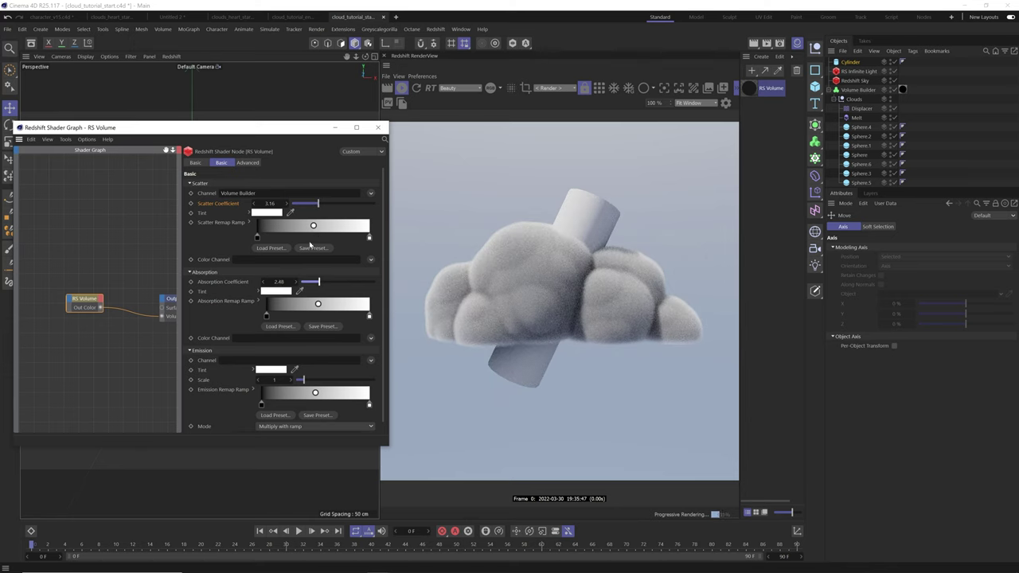
Adjust the RS Volume material to a Scatter Coefficient of 1.76 and an Absorption Coefficient of 1.16.
left_click_drag(311, 203, 328, 204)
left_click_drag(318, 283, 305, 282)
left_click_drag(327, 203, 313, 227)
Shift the white knot of the Absorption Remap Ramp inward and add a second white knot close beside it.
left_click_drag(370, 317, 328, 311)
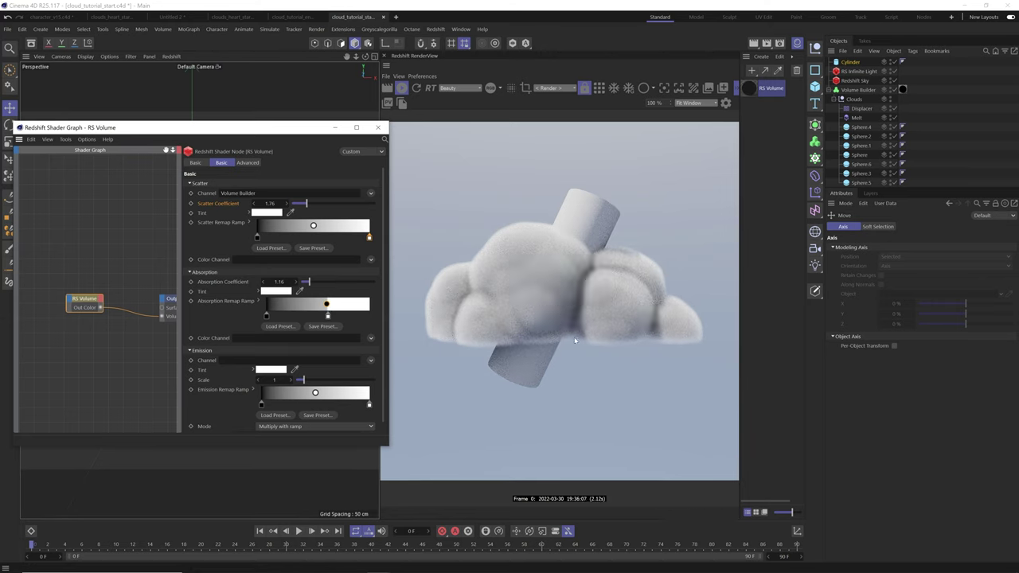
mouse_move(328, 318)
left_mouse_down()
mouse_move(356, 318)
mouse_move(336, 309)
left_mouse_up()
left_click(350, 316)
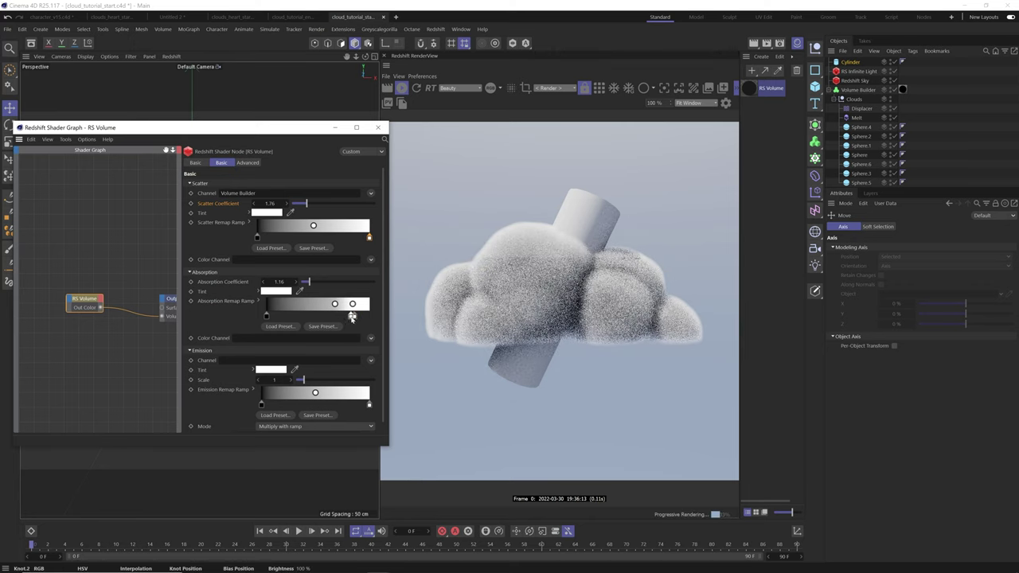
Try a pale red and a pale cyan Scatter Tint on the cloud material.
left_click(266, 212)
left_click(187, 259)
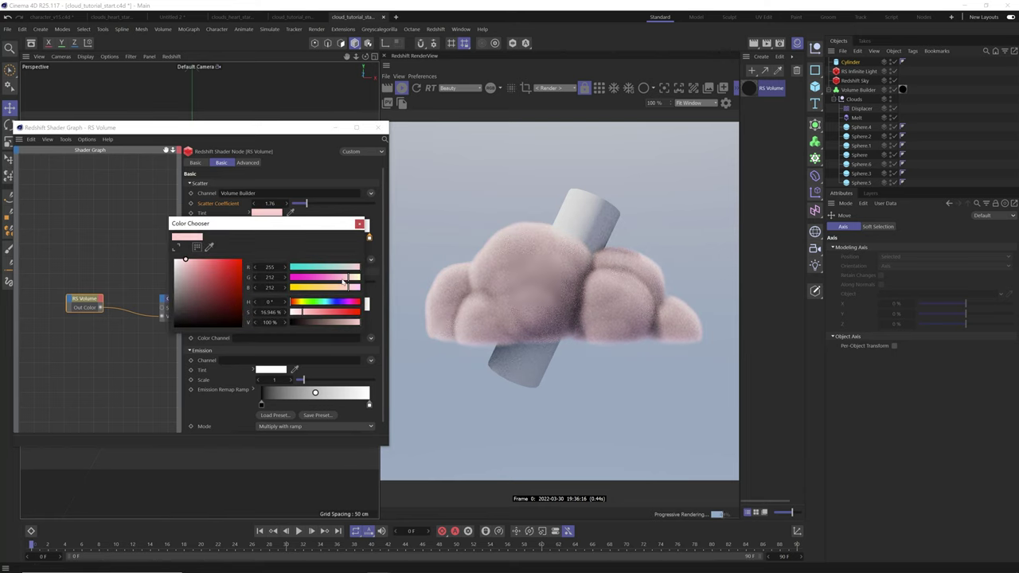
left_click(327, 302)
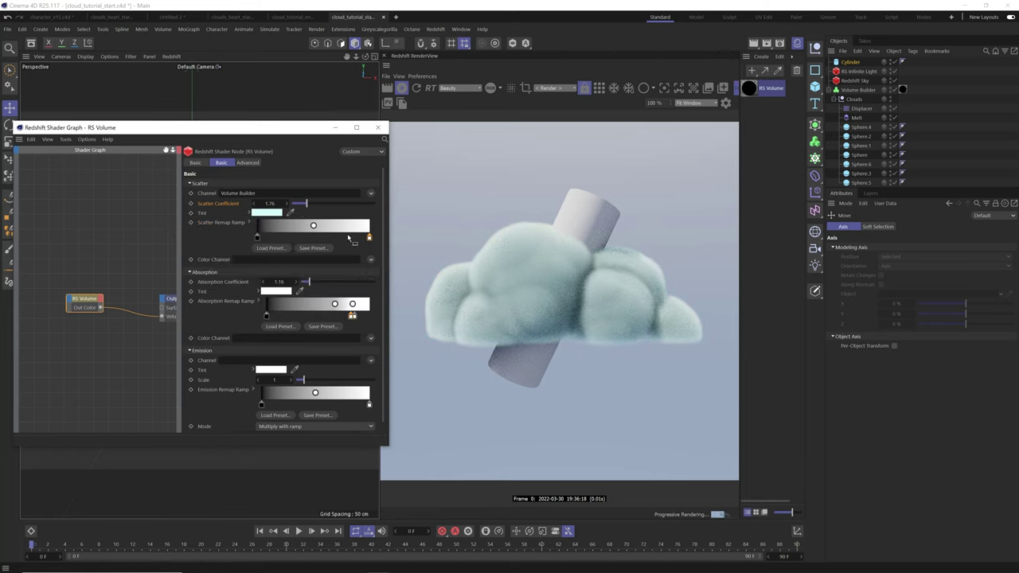
Try several red and muted pink shades as the Absorption Tint, and bring it back to near white.
left_click(275, 291)
left_click(232, 348)
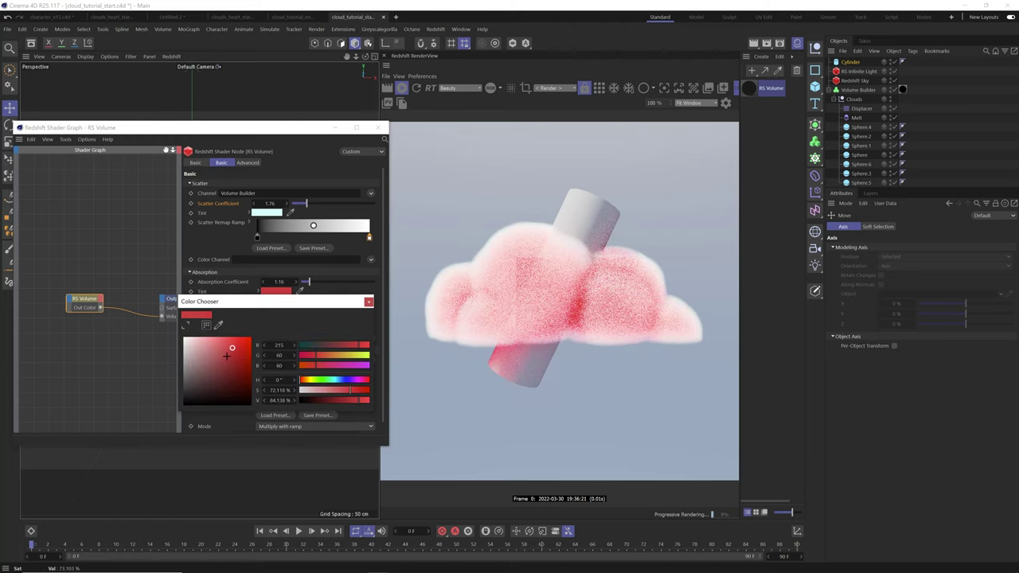
left_click(208, 351)
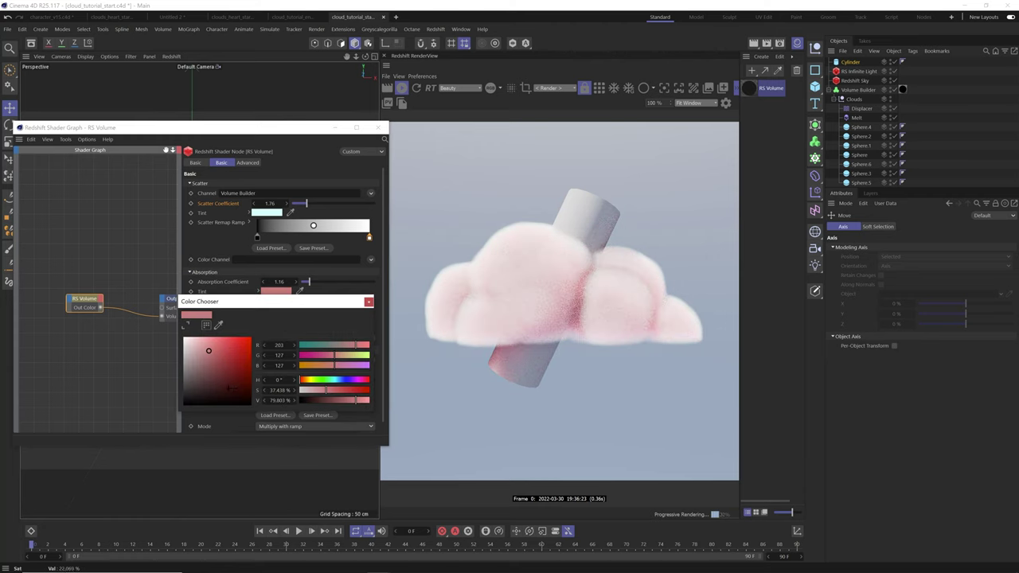
left_click_drag(209, 350, 234, 345)
left_click_drag(335, 356, 343, 392)
left_click_drag(229, 380, 185, 337)
left_click(368, 302)
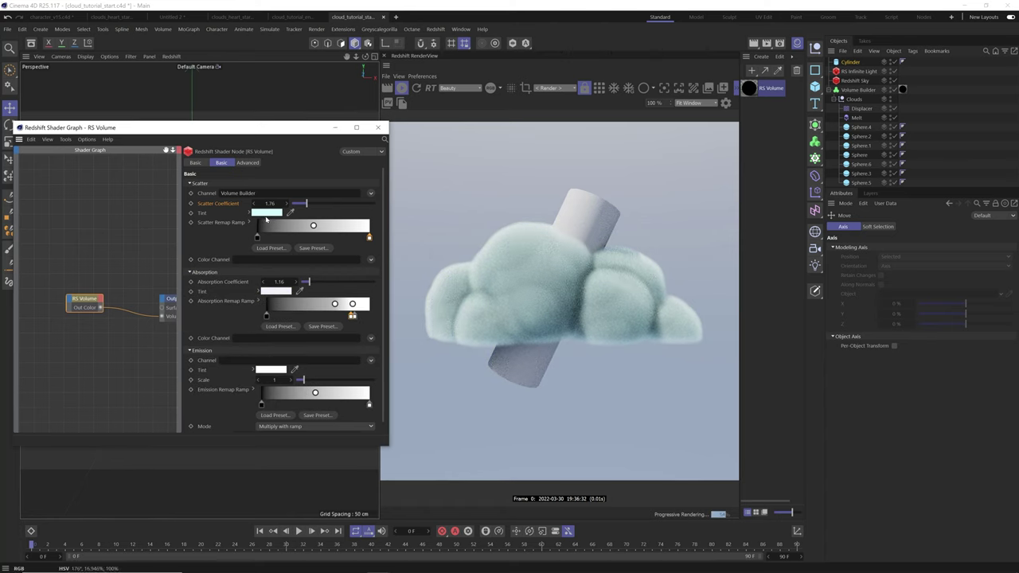
Reset the Scatter Tint and the Absorption Tint to their default white.
right_click(267, 221)
left_click(239, 301)
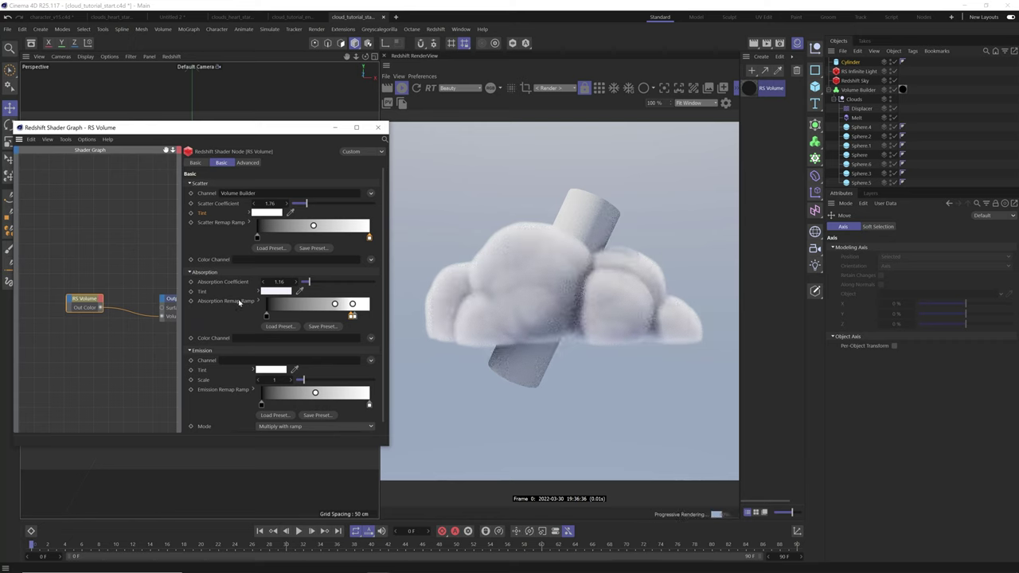
right_click(207, 293)
left_click(239, 345)
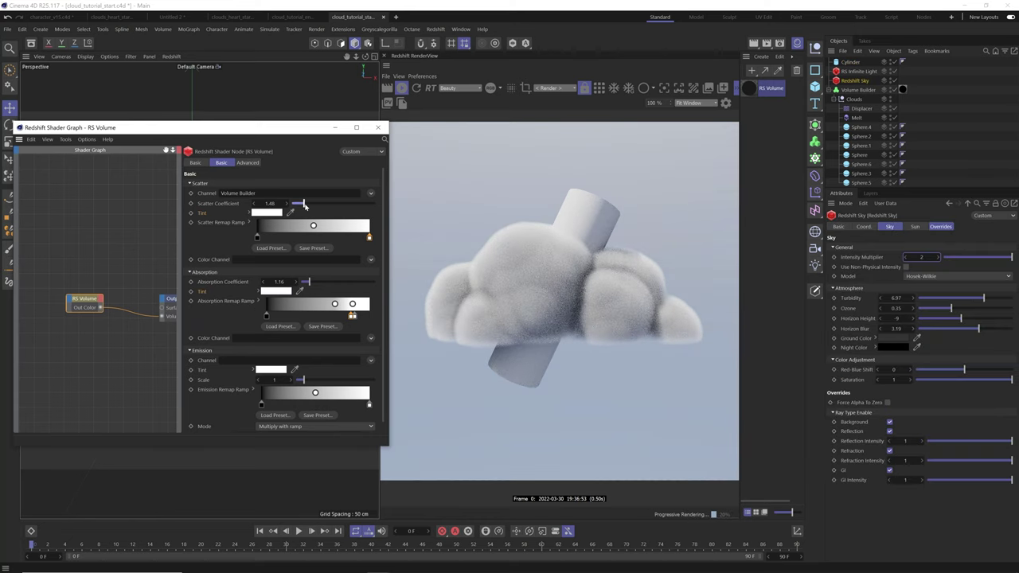
Close the shader graph and add a Fog Smooth filter above the Clouds input in the Volume Builder.
left_click(380, 128)
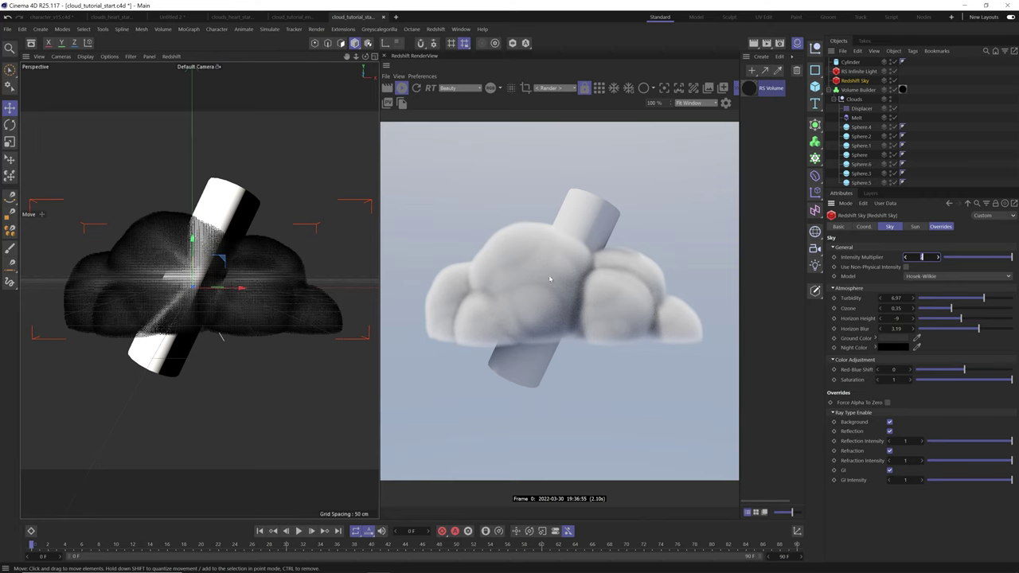
left_click(869, 89)
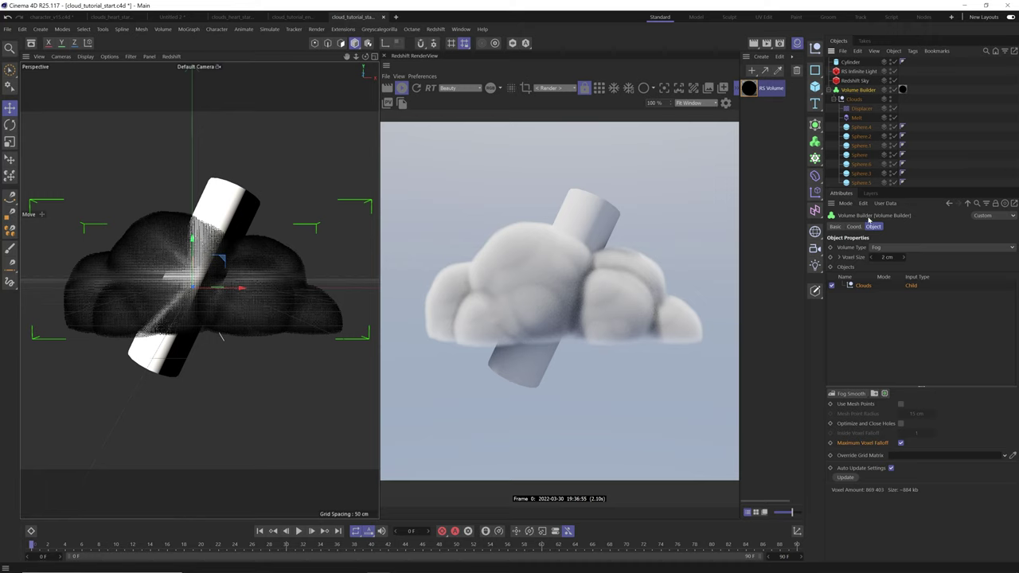
left_click(850, 393)
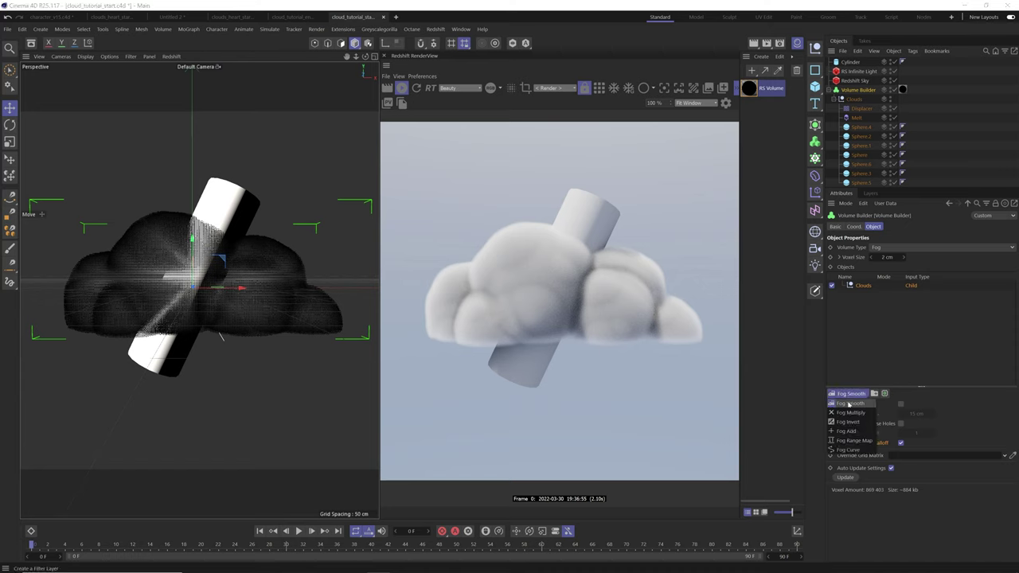
left_click(841, 403)
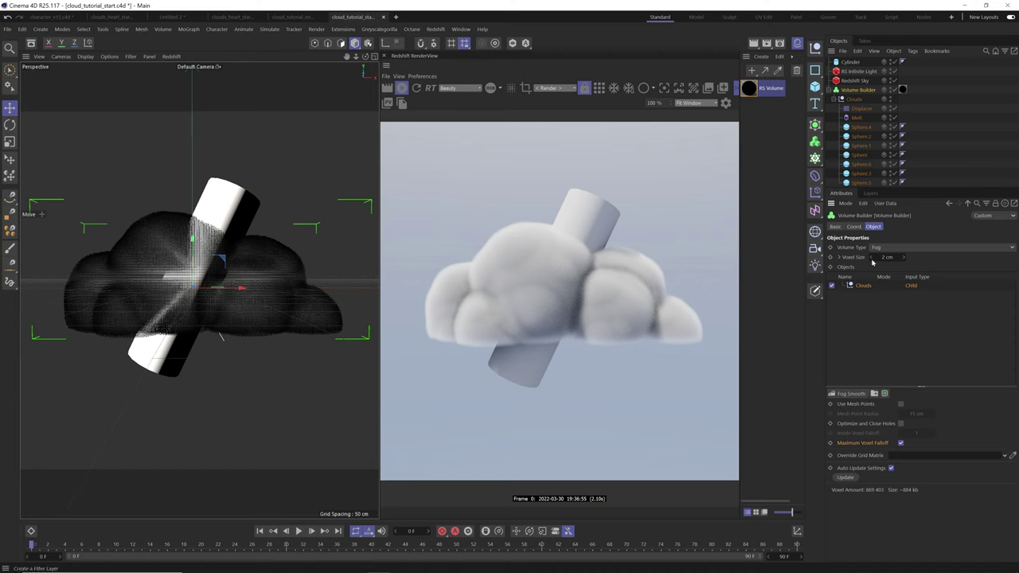
left_click(851, 394)
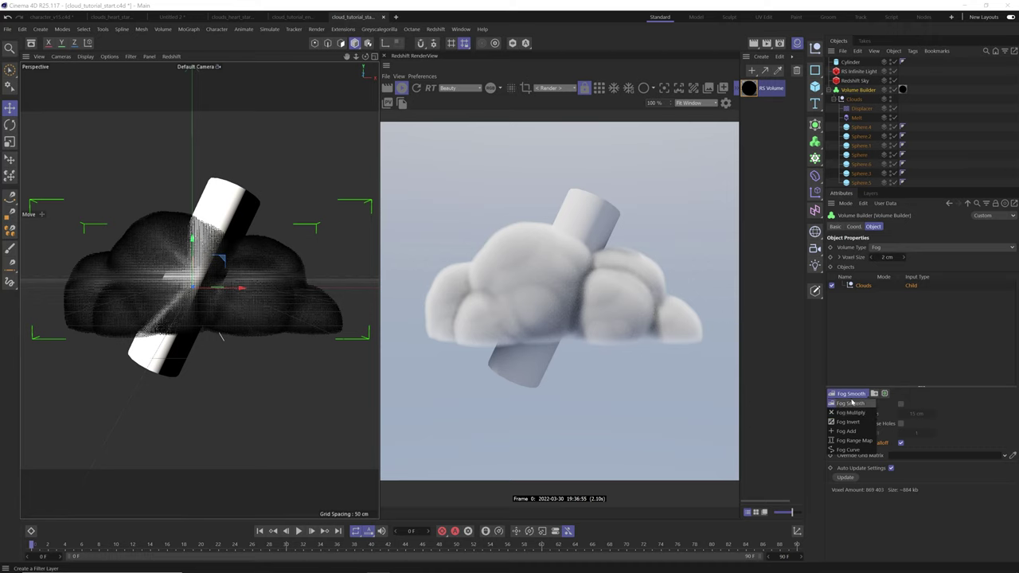
left_click(859, 395)
left_click(862, 396)
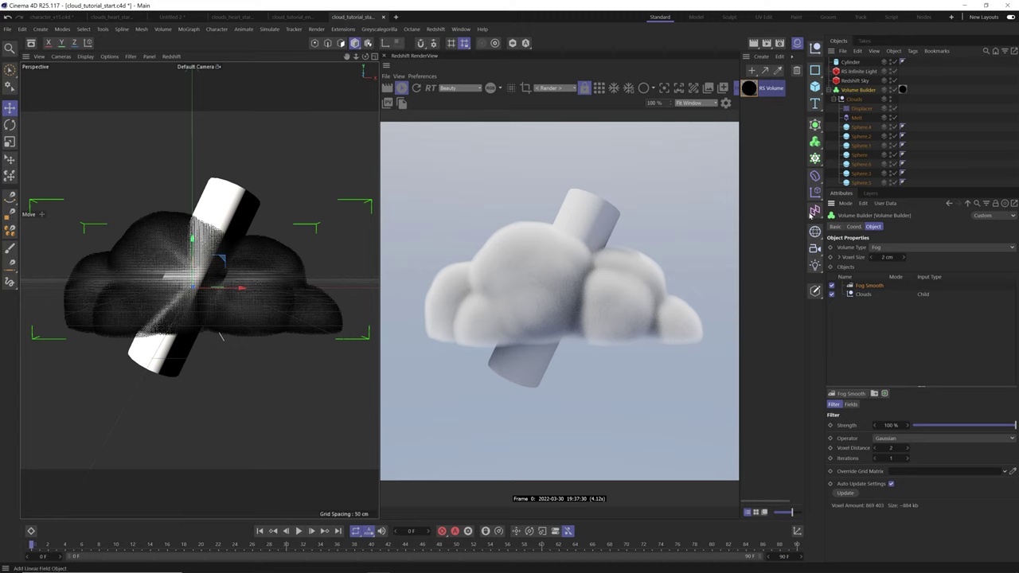
Create a Shader Field and make it a child of the Volume Builder, above the Clouds group.
left_click(812, 212)
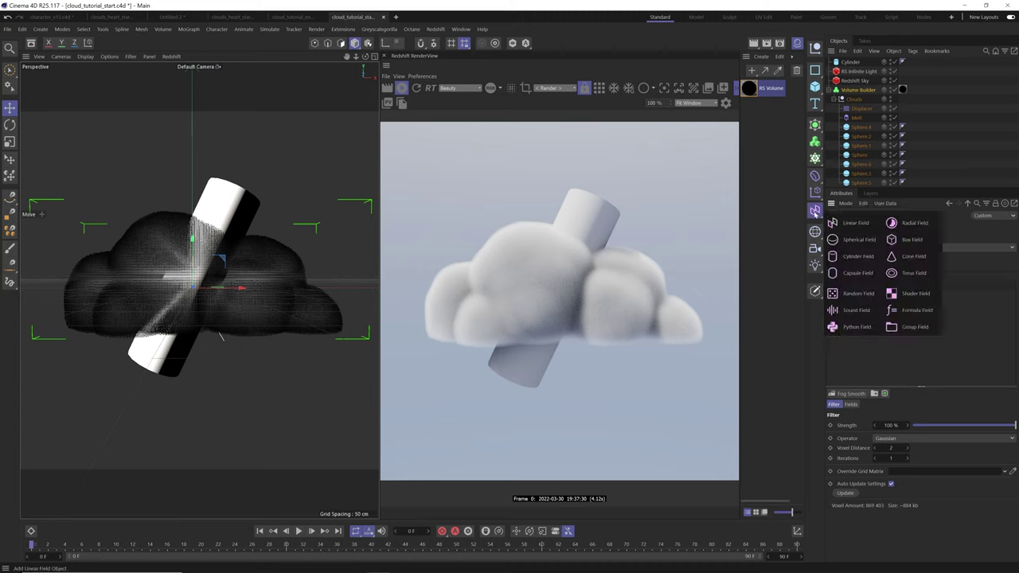
left_click(915, 297)
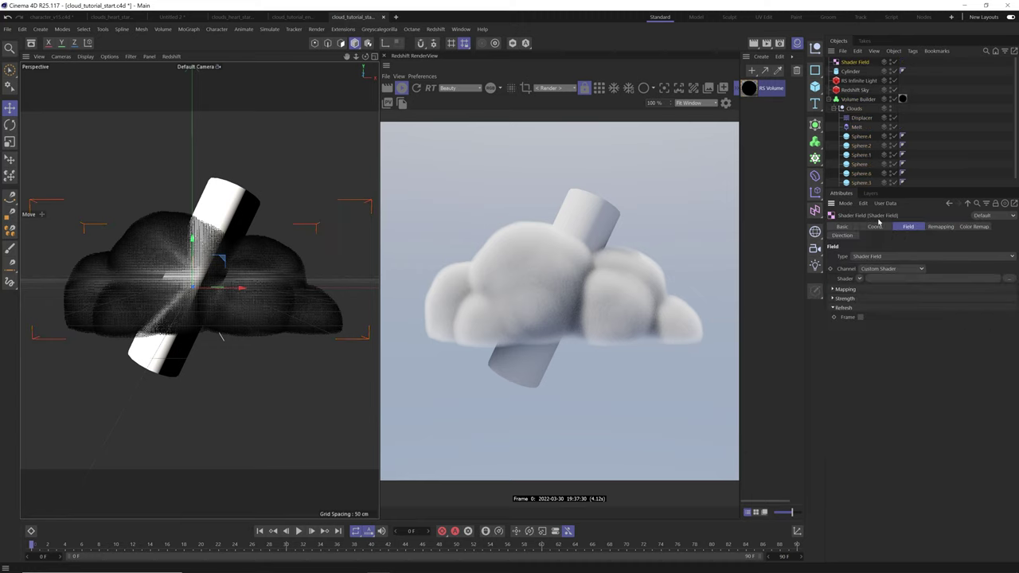
left_click(874, 100)
left_click_drag(858, 62, 860, 101)
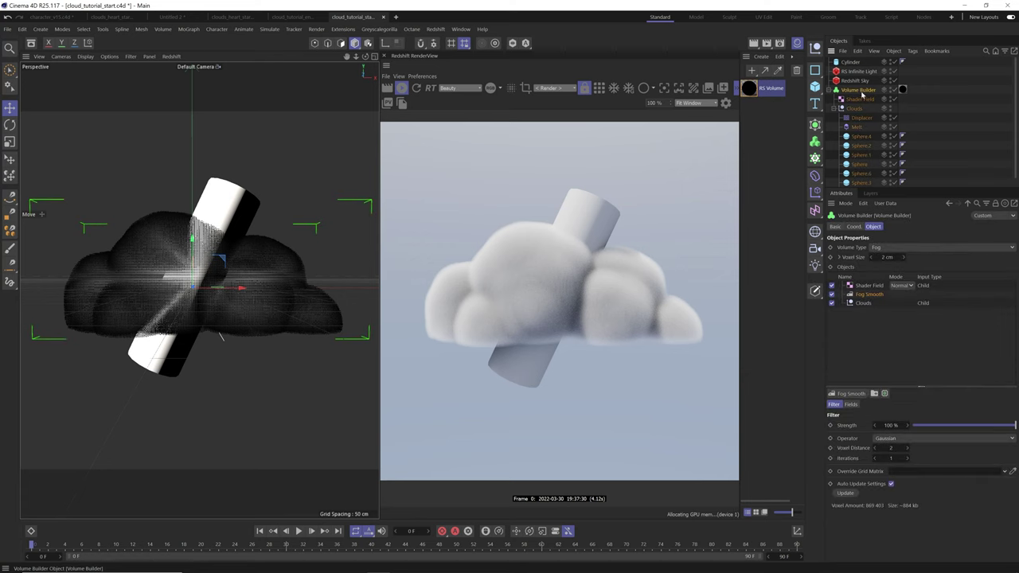
Review the blend modes, including Multiply, available for the Shader Field in the Volume Builder's object list.
left_click(870, 285)
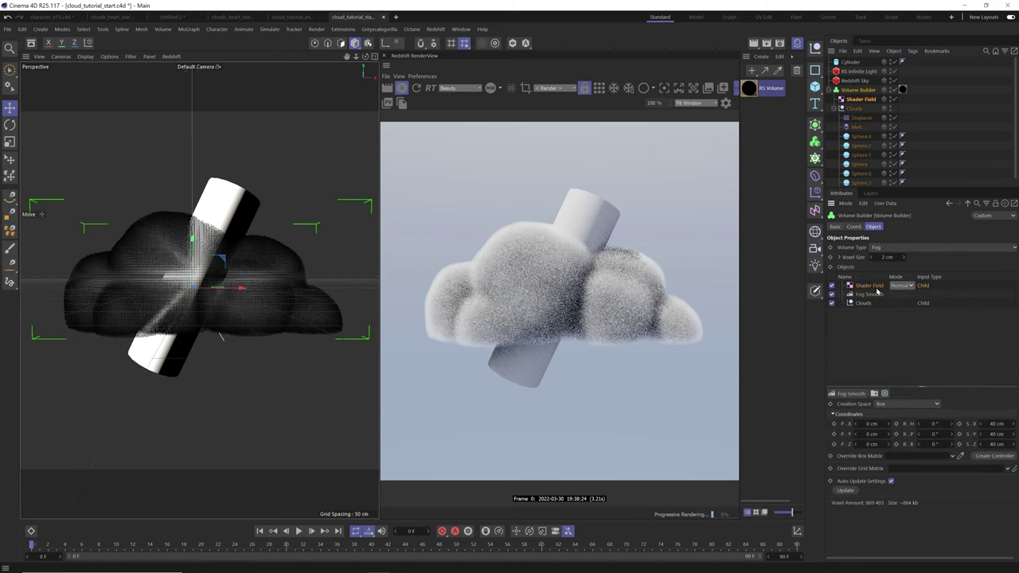
left_click(905, 287)
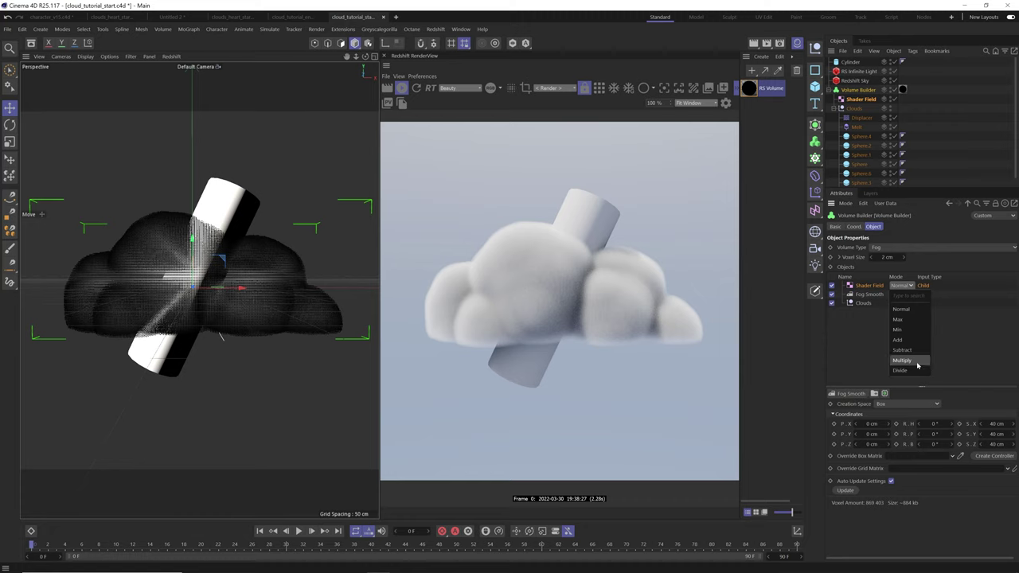
left_click(867, 305)
Load a Noise shader into the Shader Field and raise the noise's Contrast to 75 %.
left_click(858, 99)
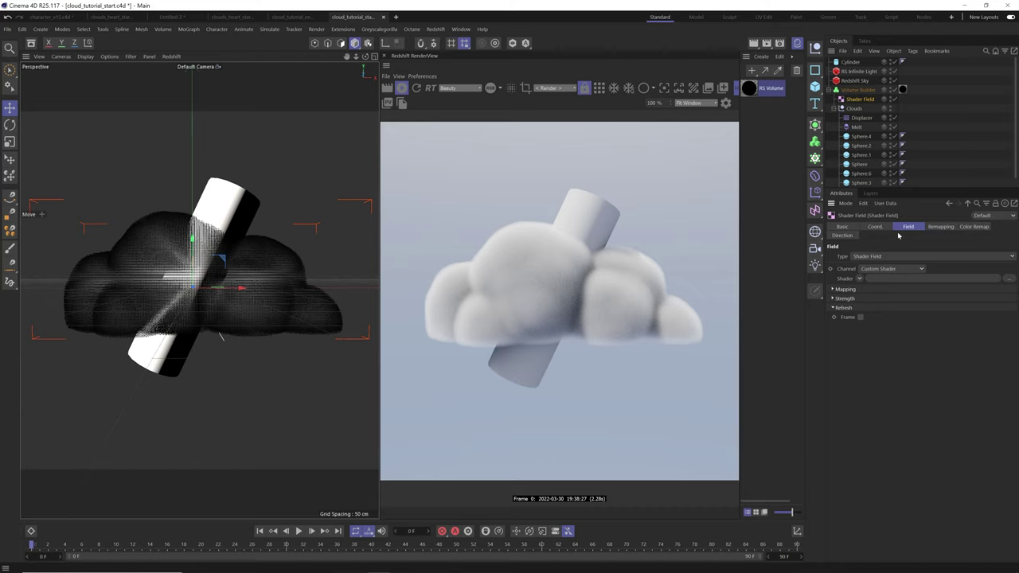
left_click(860, 279)
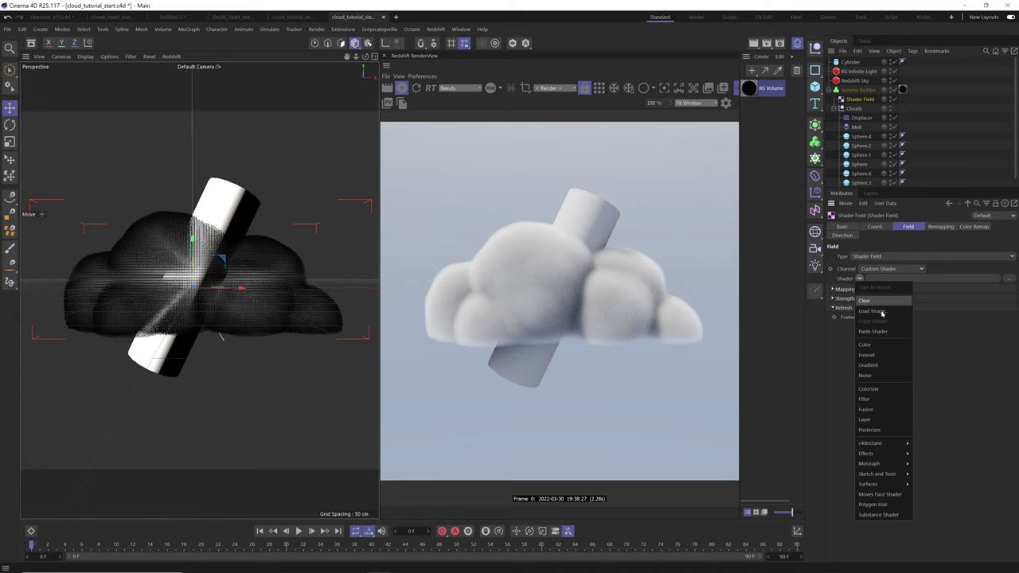
left_click(866, 375)
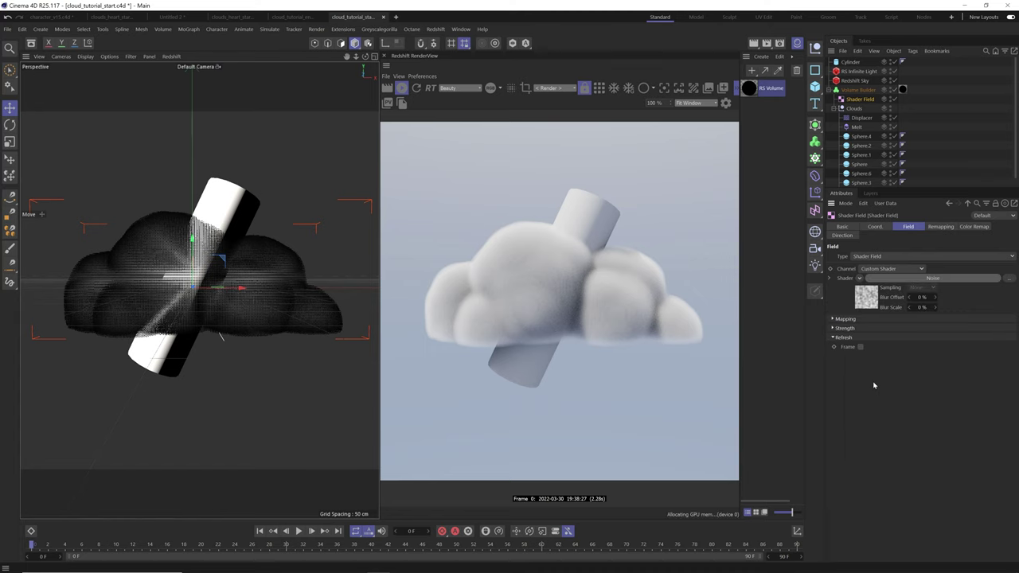
left_click(935, 279)
left_click_drag(986, 502, 1002, 502)
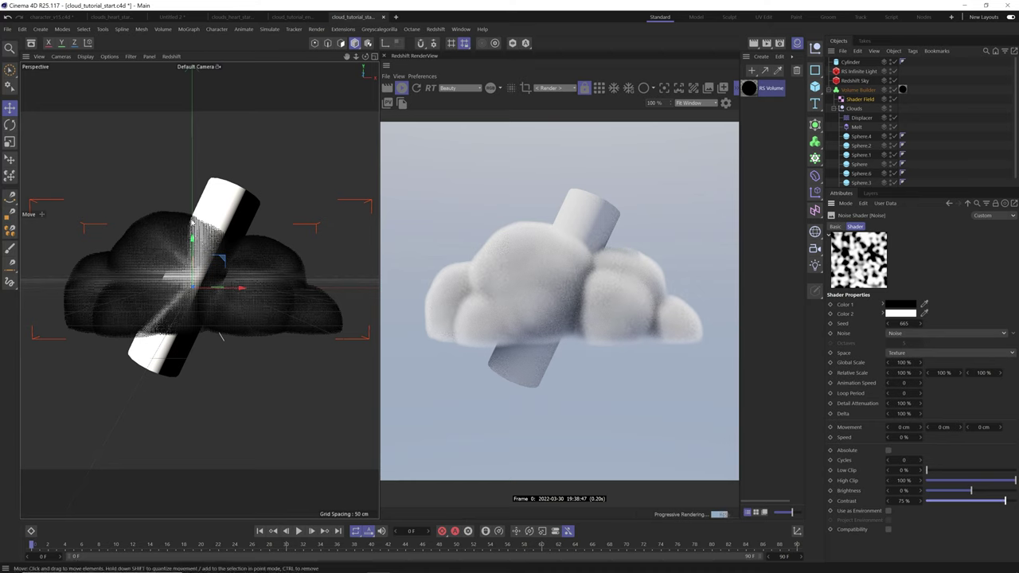
Set the Shader Field's mode to Multiply in the Volume Builder and check the result with the cylinder temporarily hidden.
left_click(858, 90)
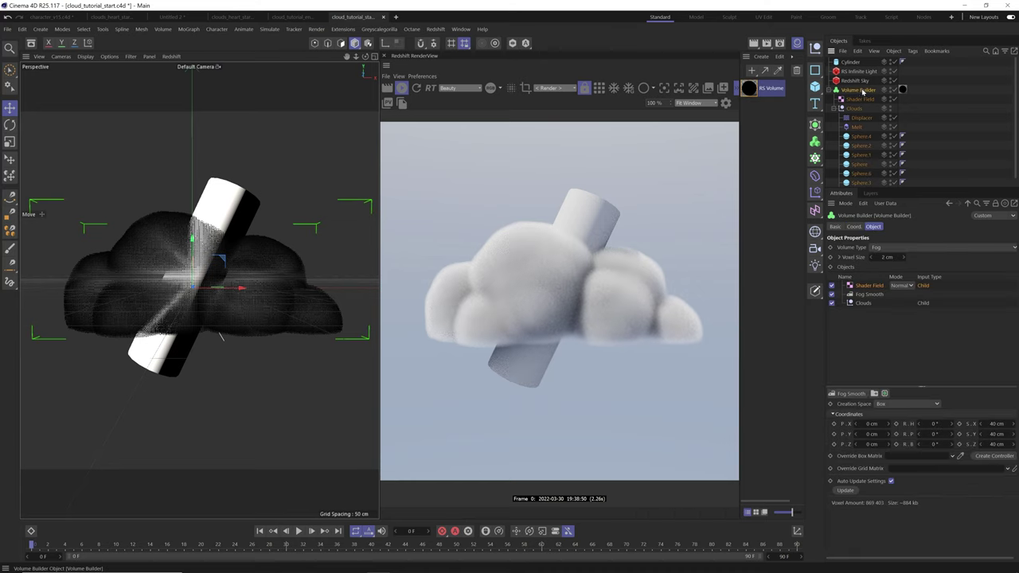
left_click(904, 286)
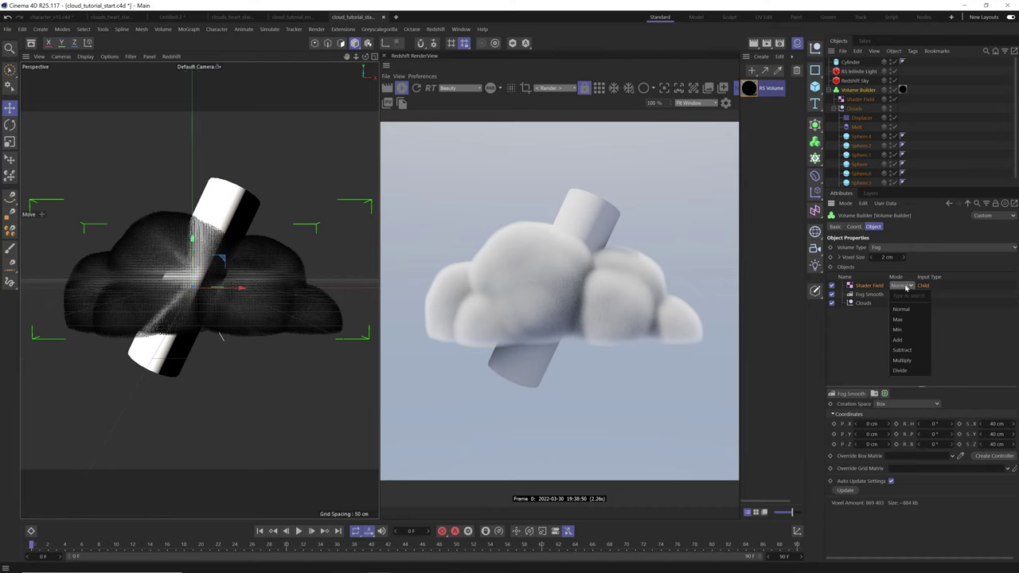
left_click(902, 360)
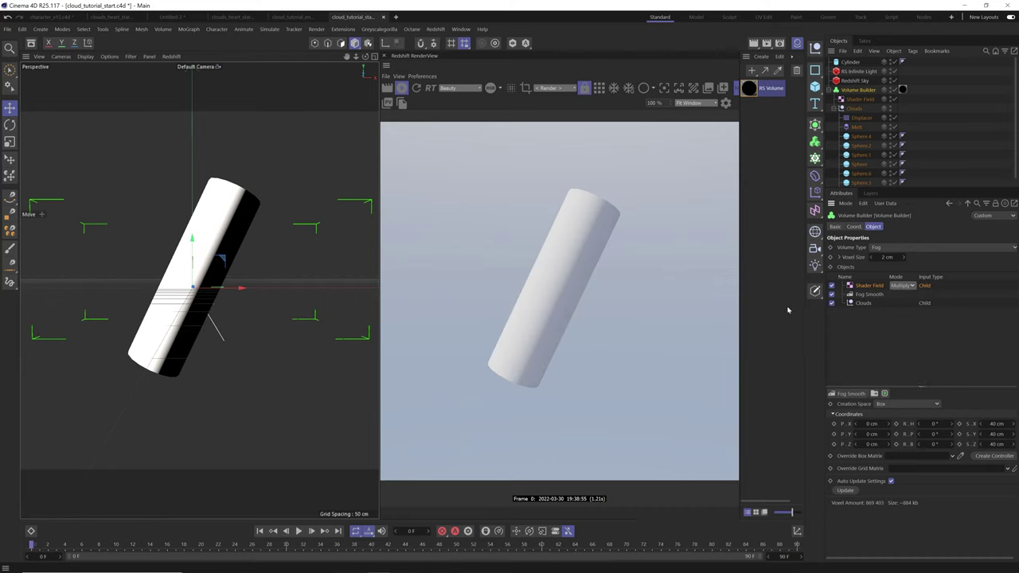
left_click(894, 62)
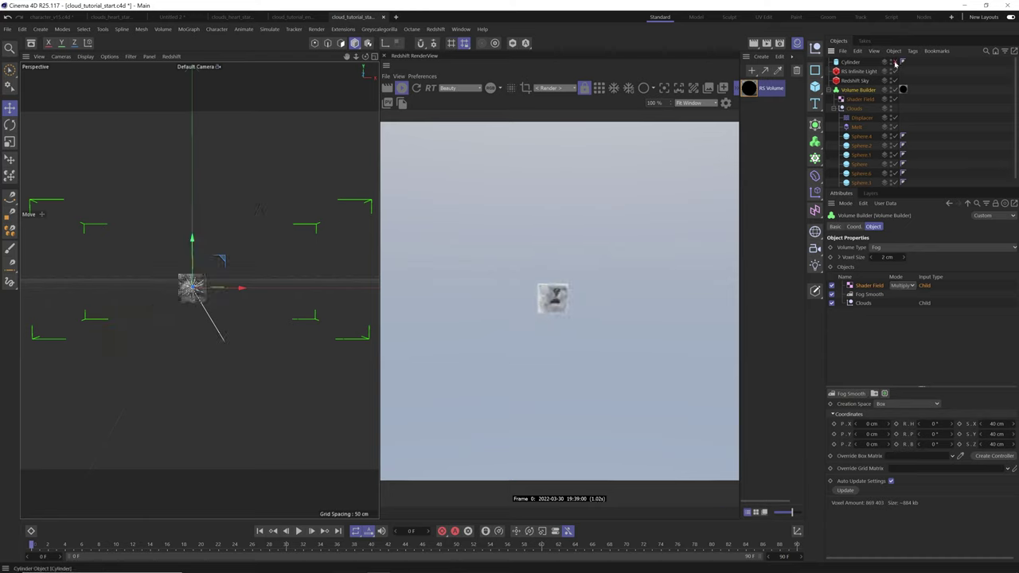
left_click(894, 62)
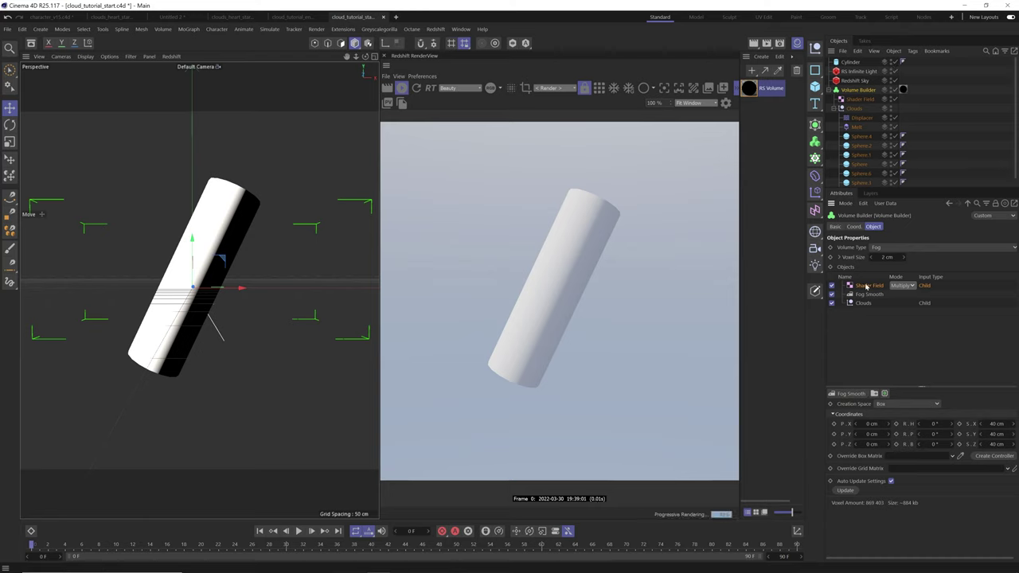
Change the Shader Field's Creation Space in the Volume Builder to Objects Below.
left_click(848, 406)
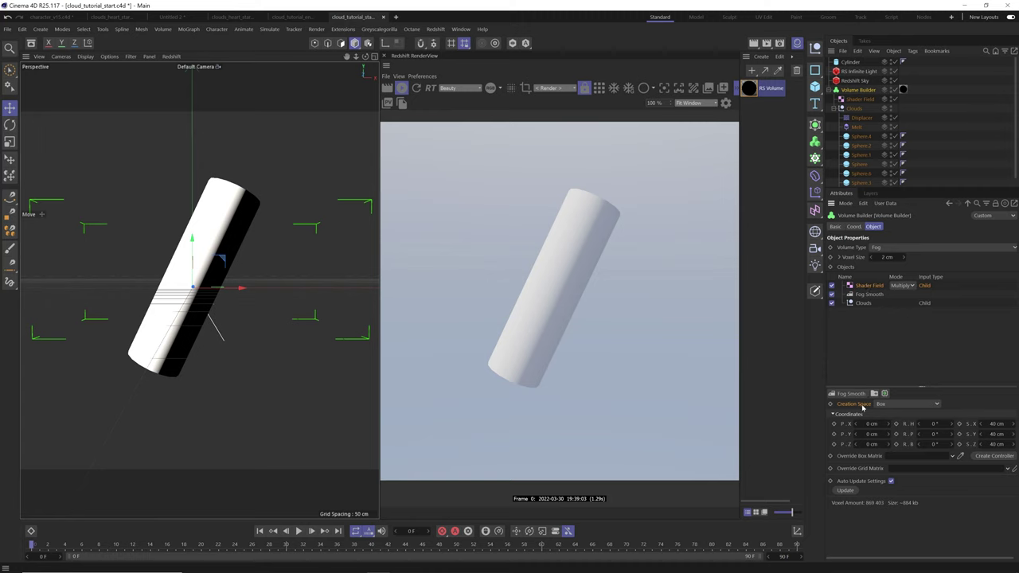
left_click(906, 405)
left_click(915, 423)
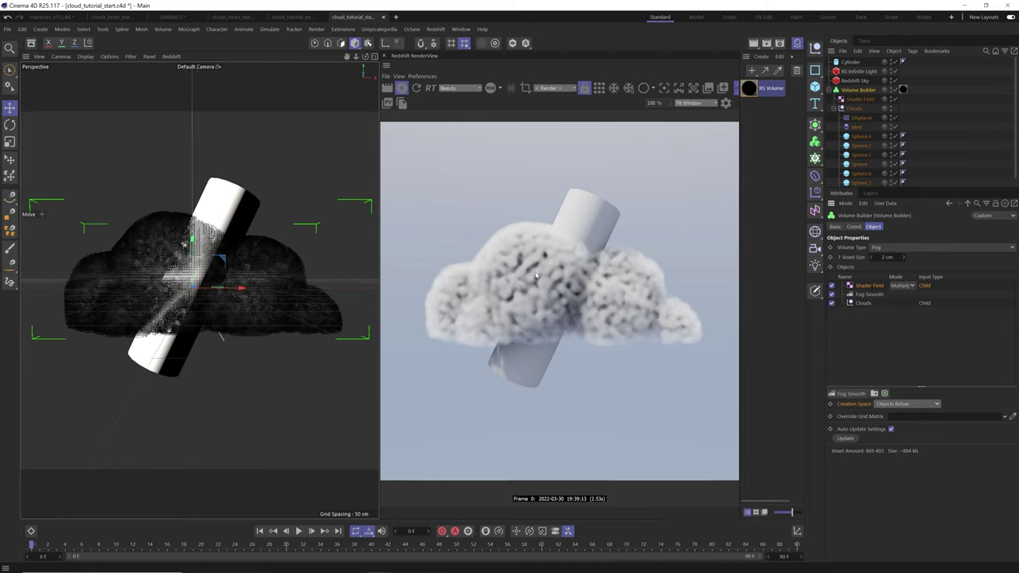
Open the Shader Field's noise shader and change its noise type to Voronoi 1.
left_click(873, 100)
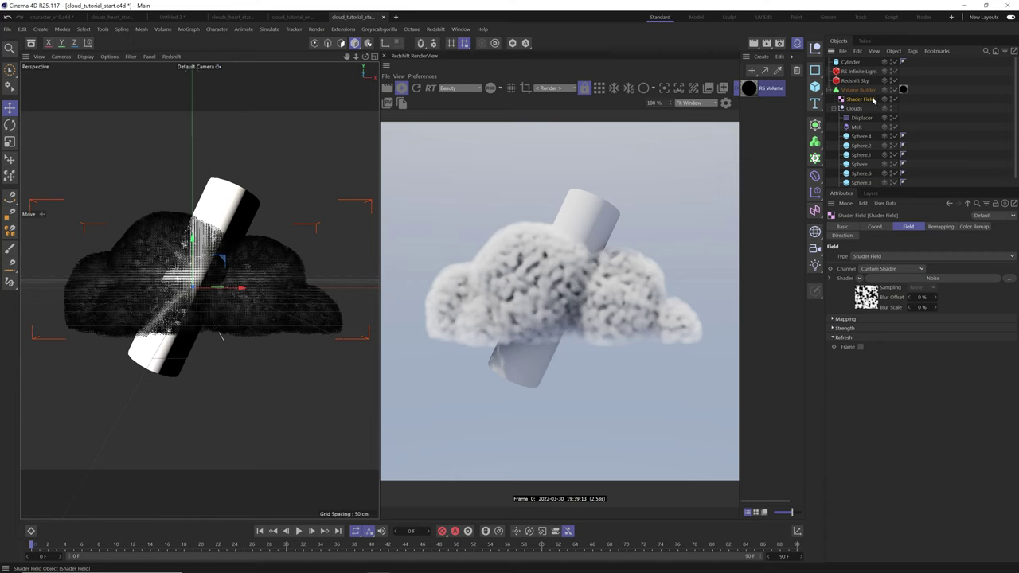
left_click(867, 297)
left_click(955, 278)
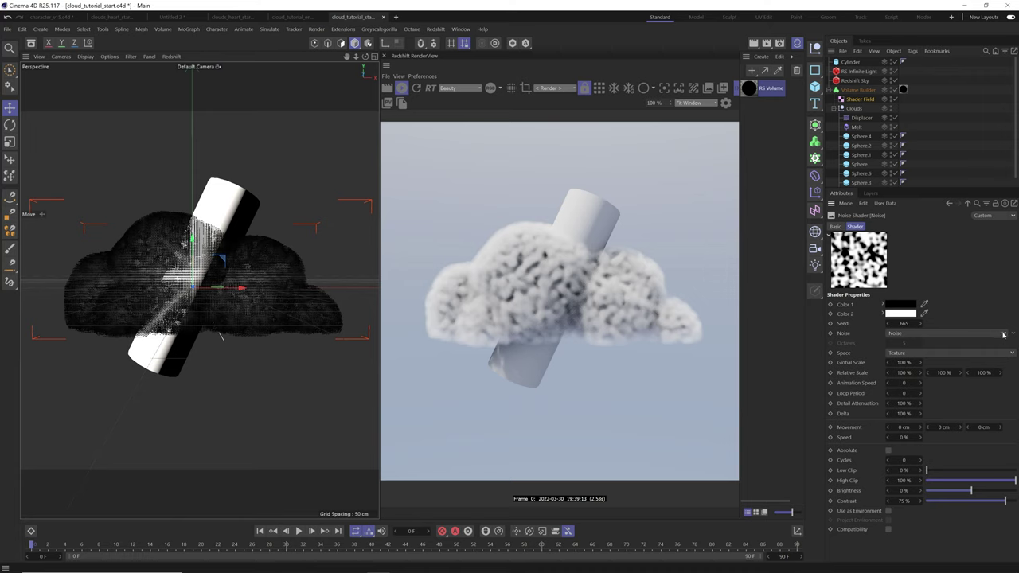
left_click(1004, 334)
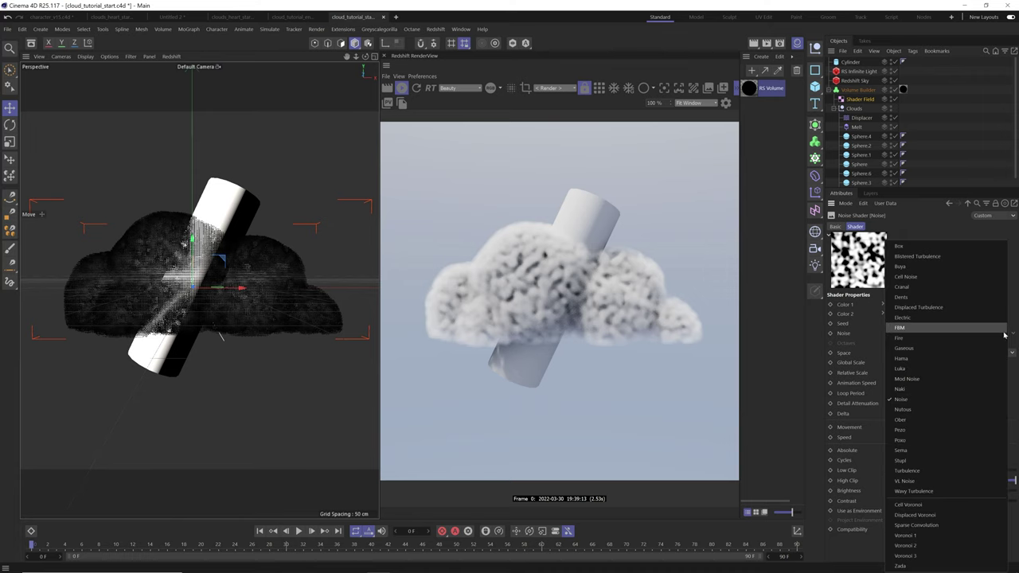
left_click(923, 536)
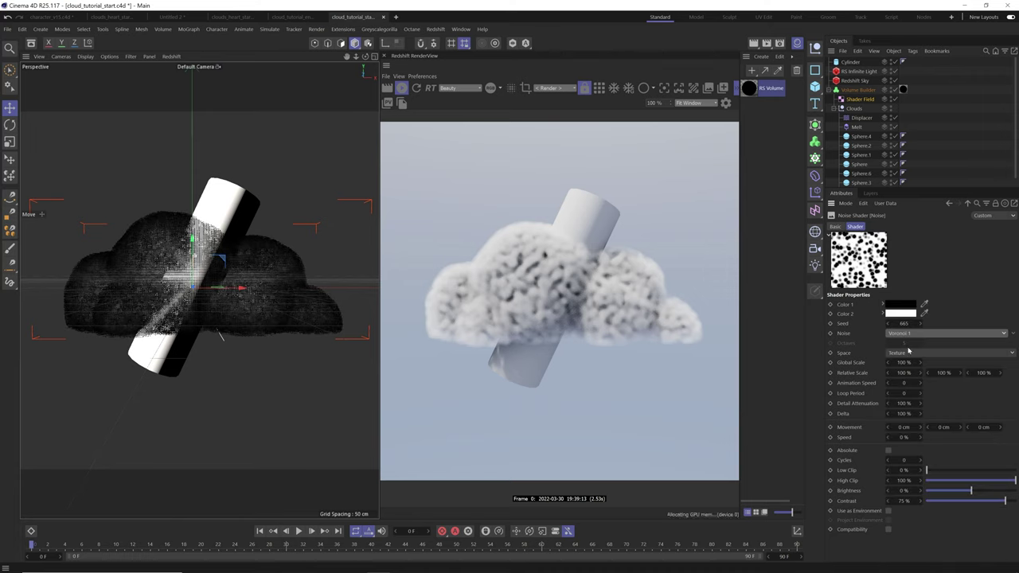
Try Global Scale values of 281 % and 100 % on the Voronoi noise, and settle on 300 %.
left_click_drag(903, 363, 946, 370)
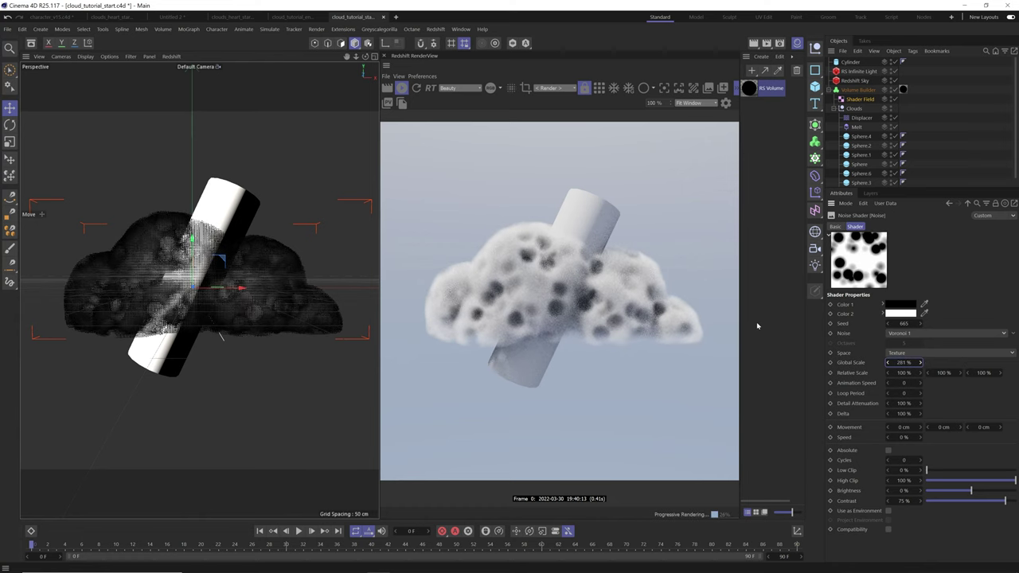
left_click(903, 362)
type("50")
key("Return")
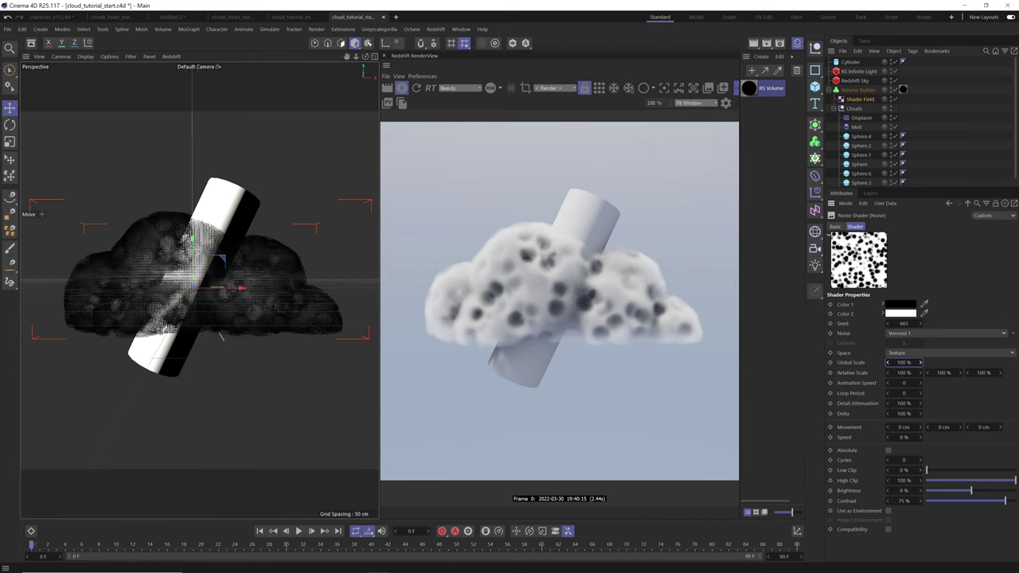
left_click(901, 362)
type("300")
key("Return")
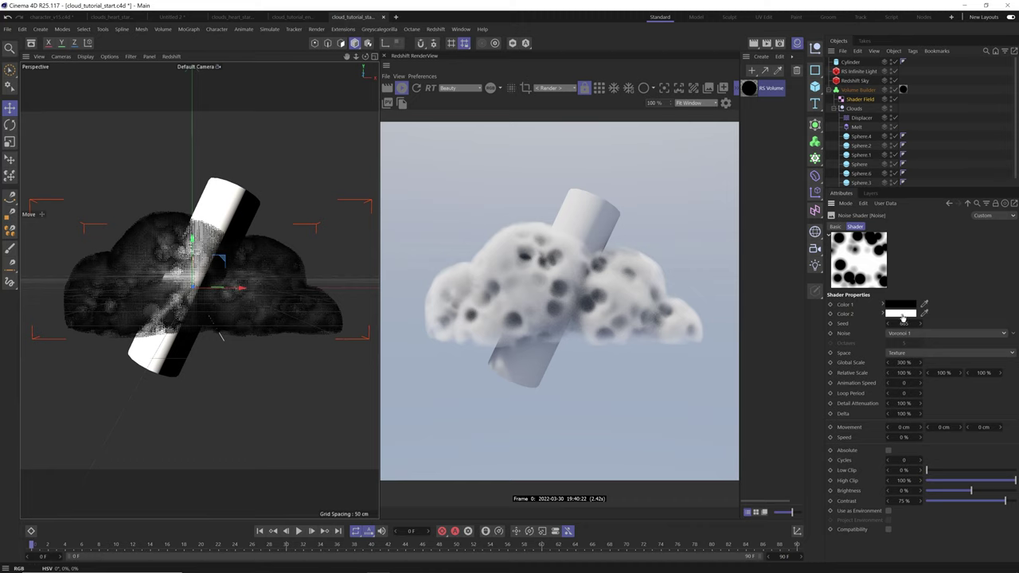
Invert the noise colors by making Color 2 black and Color 1 white with a brightness value of 100 %.
left_click_drag(902, 317, 903, 318)
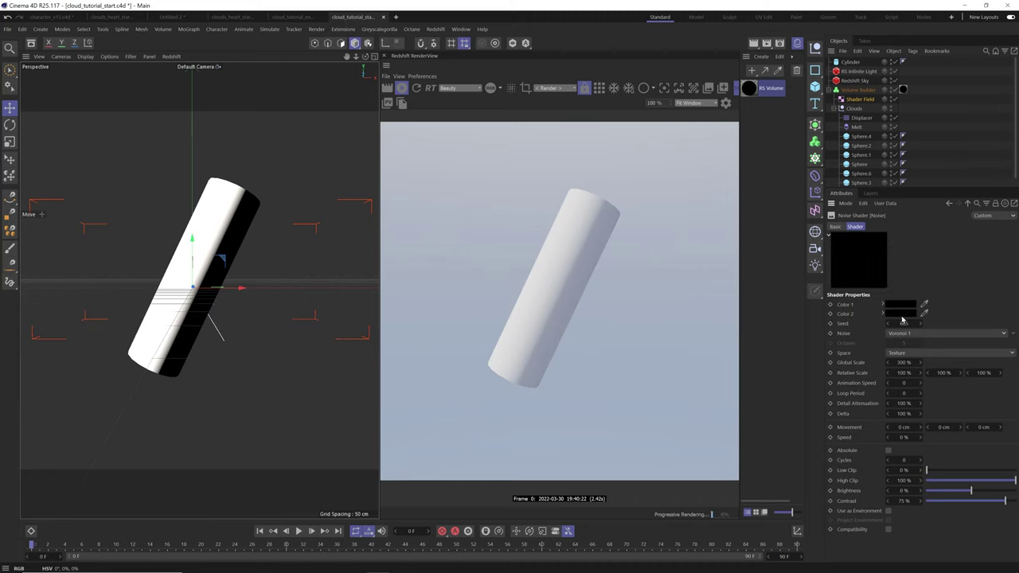
left_click(905, 307)
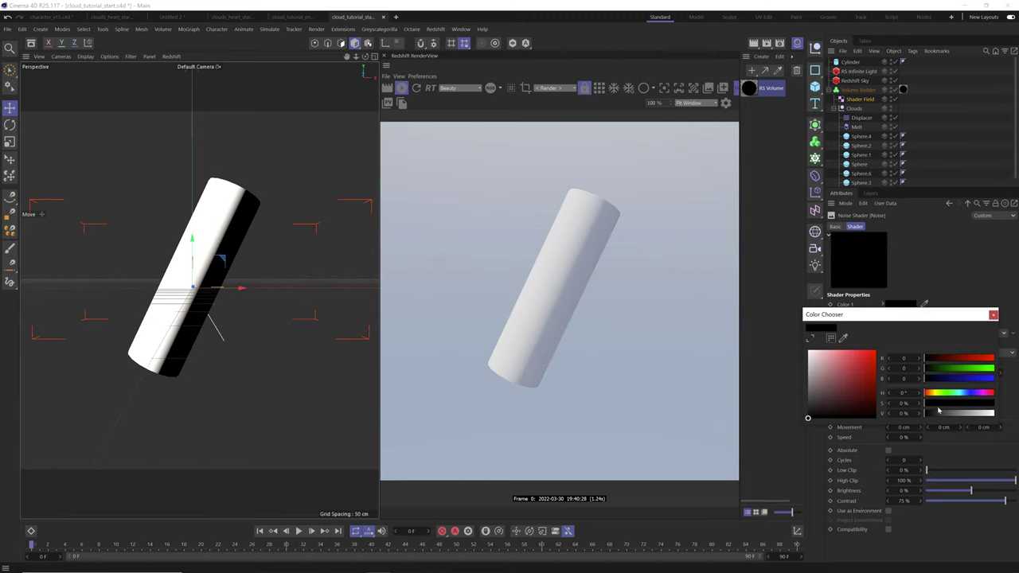
left_click(907, 413)
type("100")
key("Return")
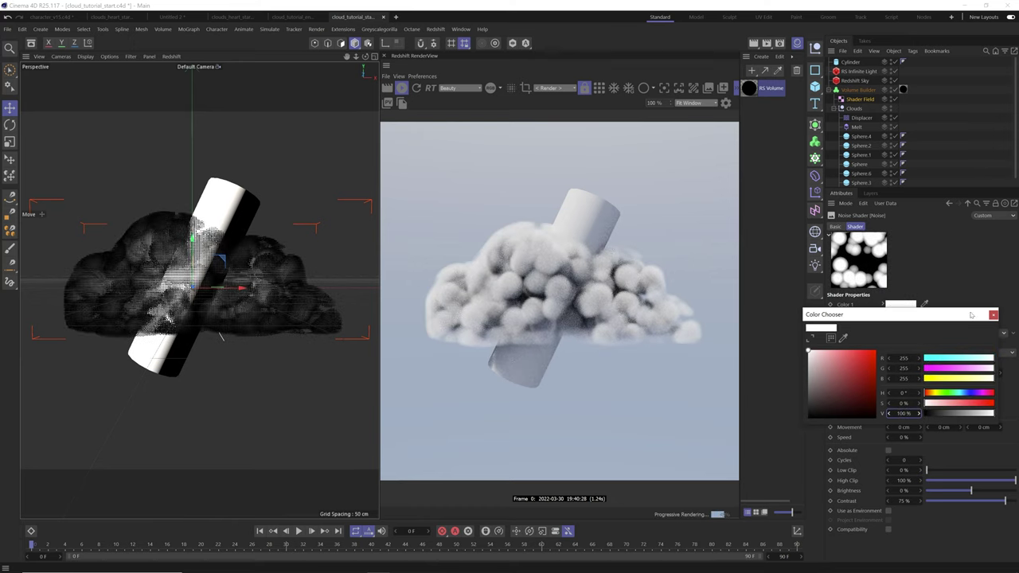
left_click(993, 316)
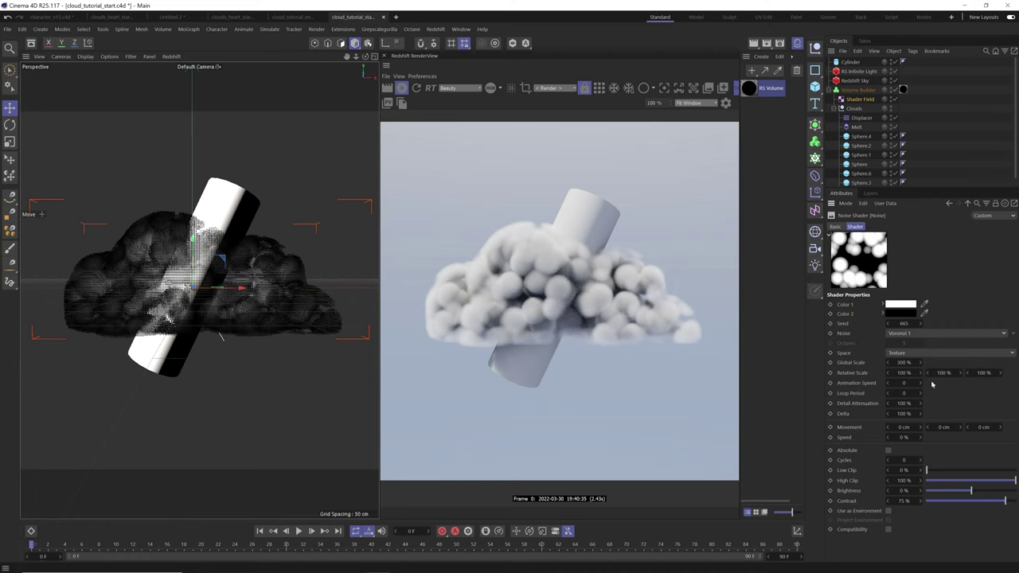
Set the noise's Global Scale to 200 %, lower its Contrast to -10 % and reduce High Clip to 69 %.
left_click(908, 363)
type("200")
key("Return")
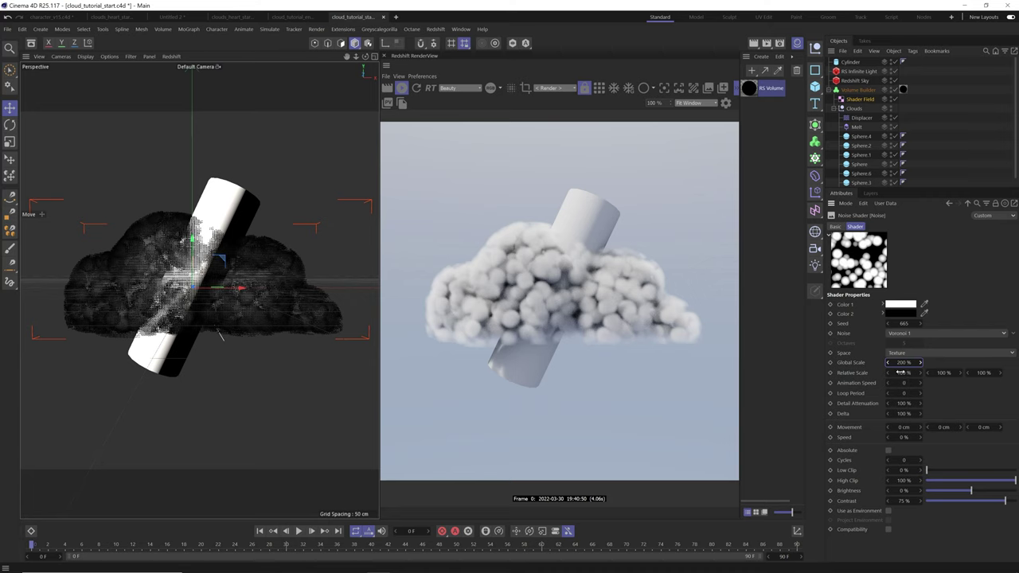
left_click_drag(971, 503, 987, 481)
Increase the noise's Global Scale in stages to 300 %, 350 % and 400 %.
left_click(904, 362)
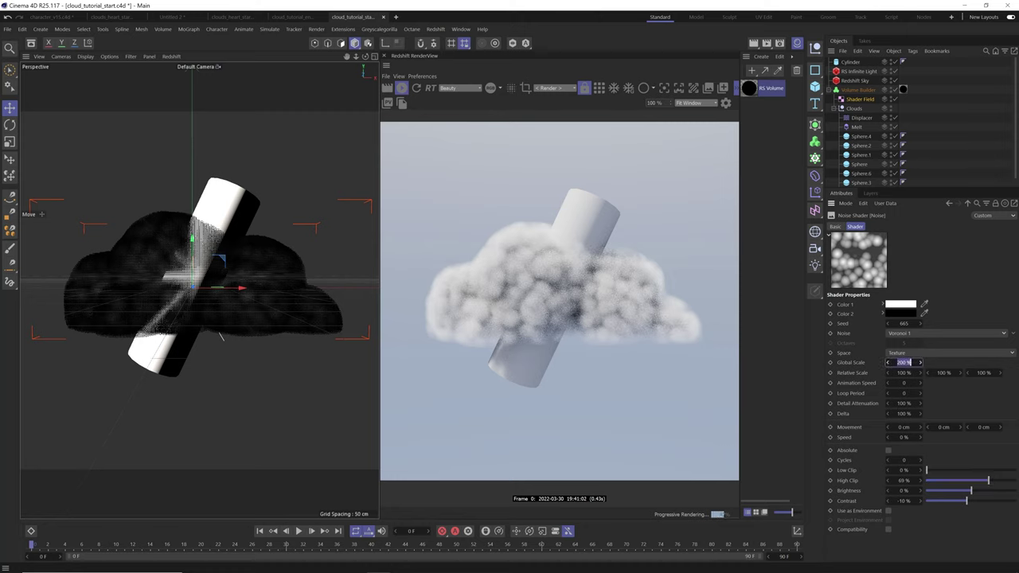
type("300")
key("Return")
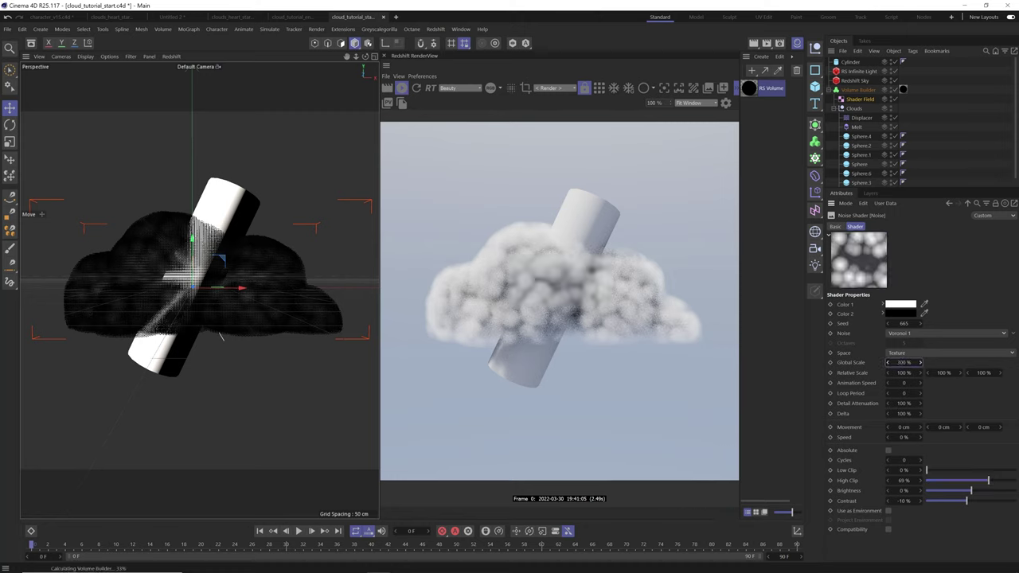
left_click(902, 363)
type("350")
key("Return")
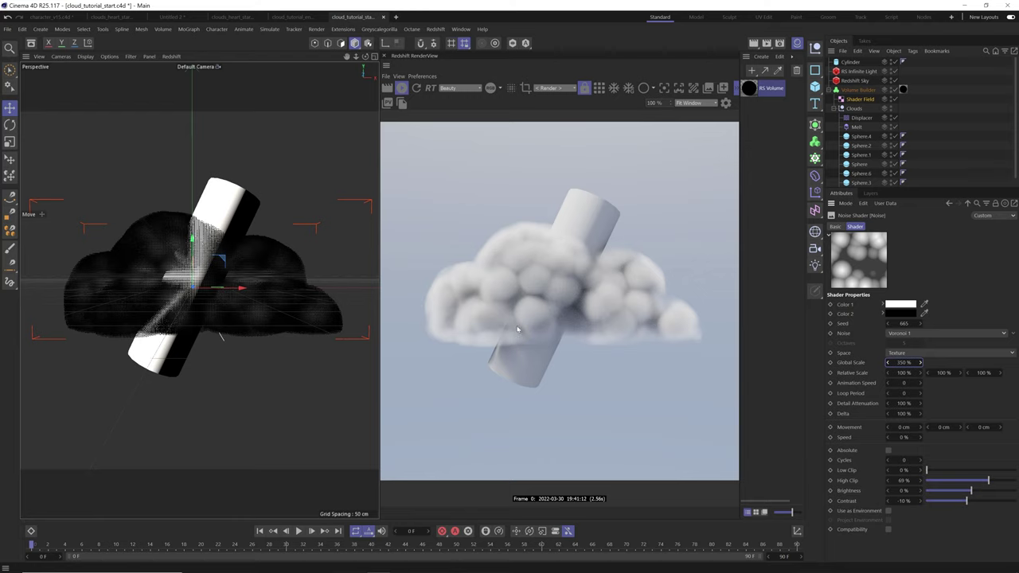
double_click(903, 362)
type("400")
key("Return")
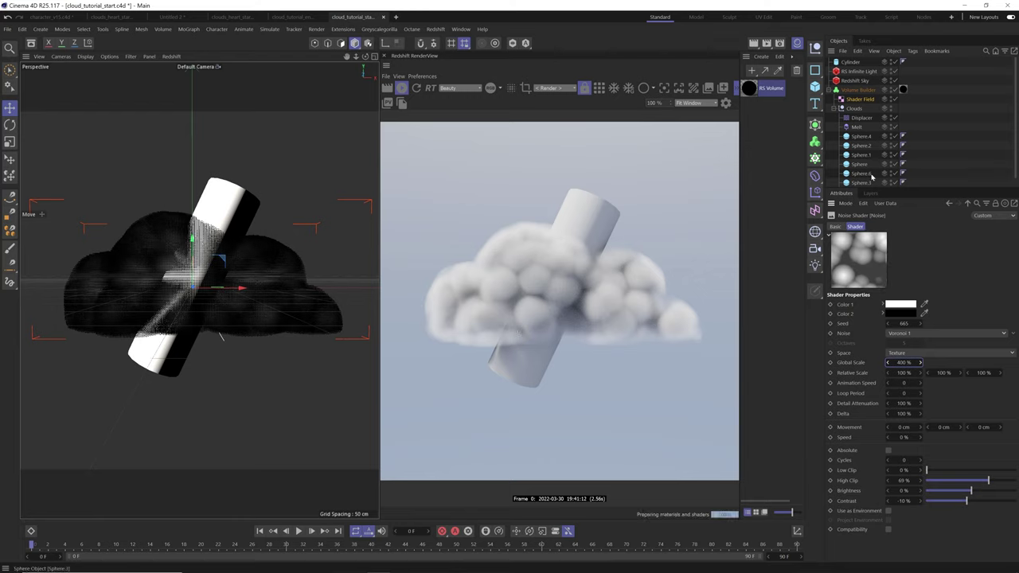
Move the Fog Smooth filter above the Shader Field in the Volume Builder's object list.
left_click(868, 92)
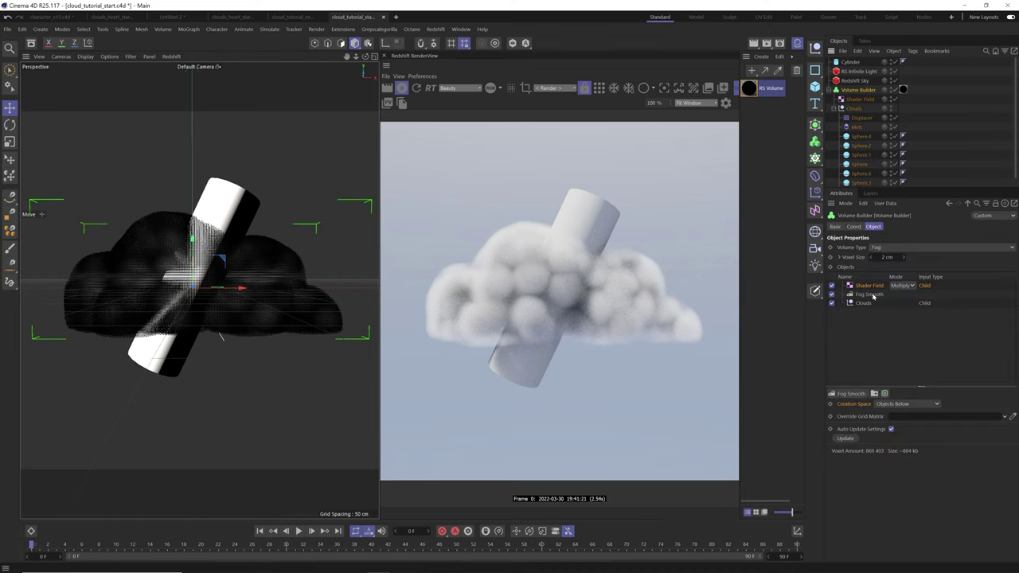
left_click(868, 295)
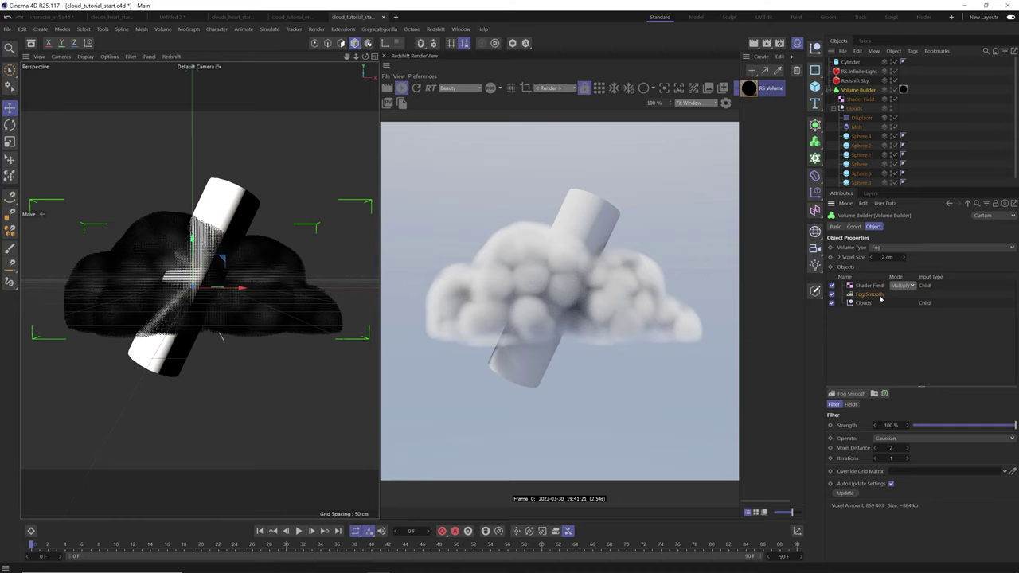
left_click_drag(848, 395, 942, 388)
left_click_drag(847, 293, 866, 285)
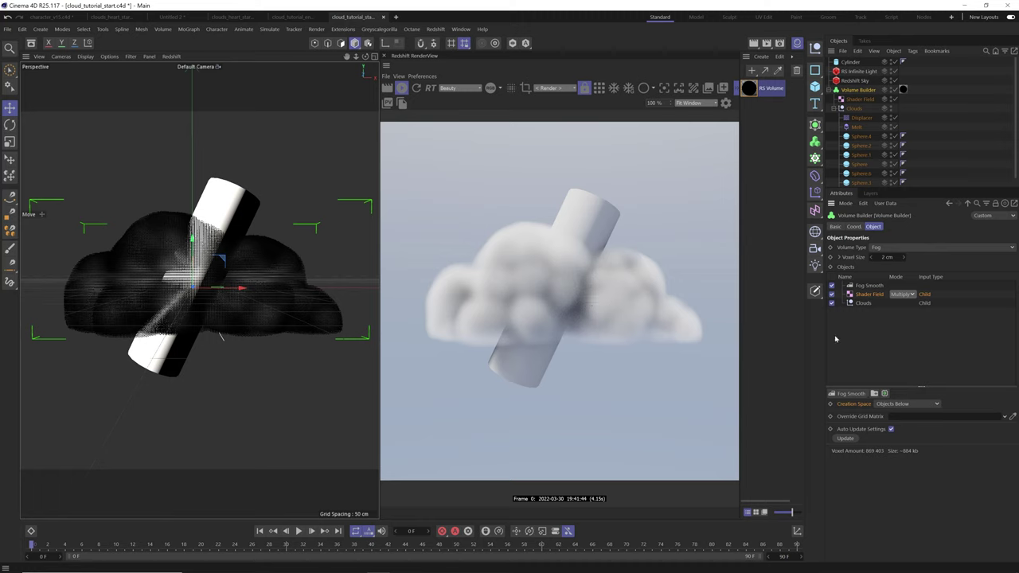
Reopen the Shader Field's noise shader and change its Seed to 667.
left_click(868, 101)
left_click(900, 280)
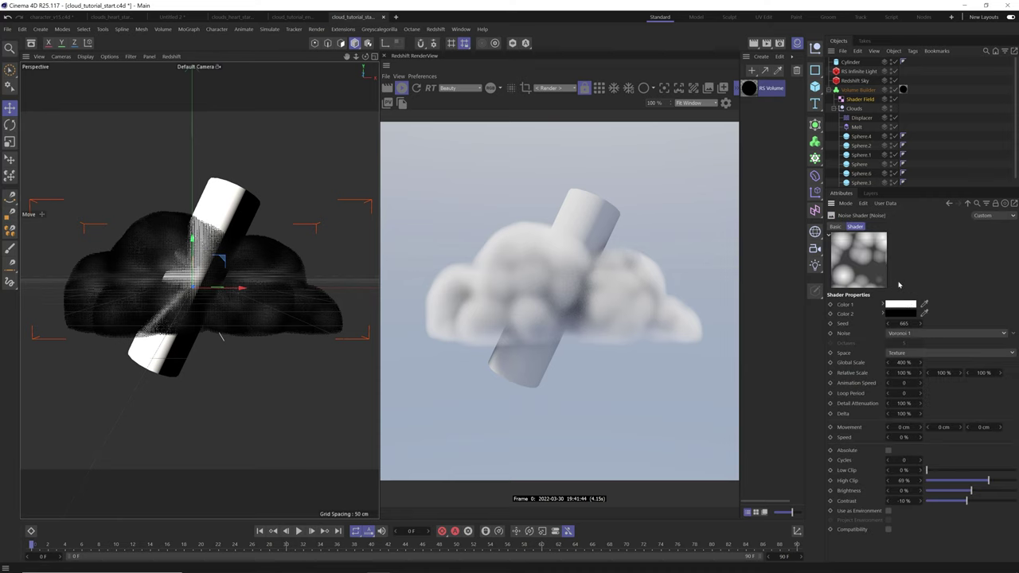
left_click(921, 323)
left_click(921, 324)
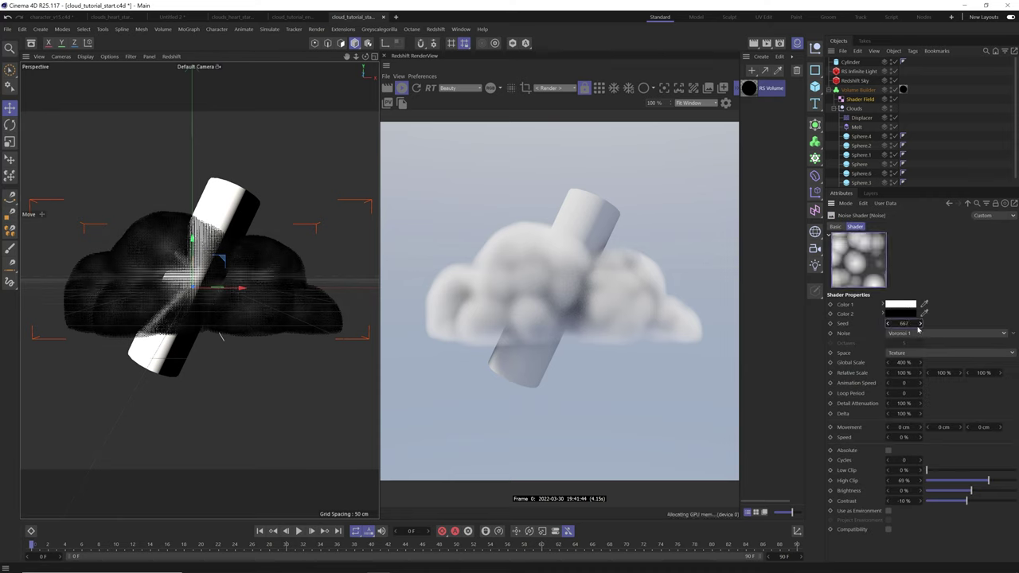
left_click(919, 324)
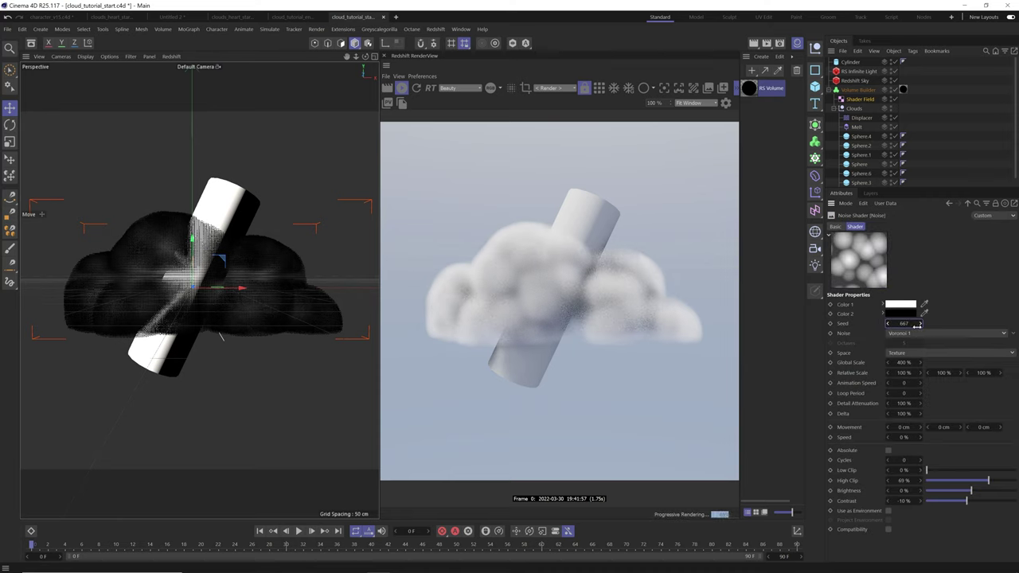
Try a Global Scale of 450 % on the noise shader and replace it with 100 %.
double_click(902, 365)
type("450")
key("Return")
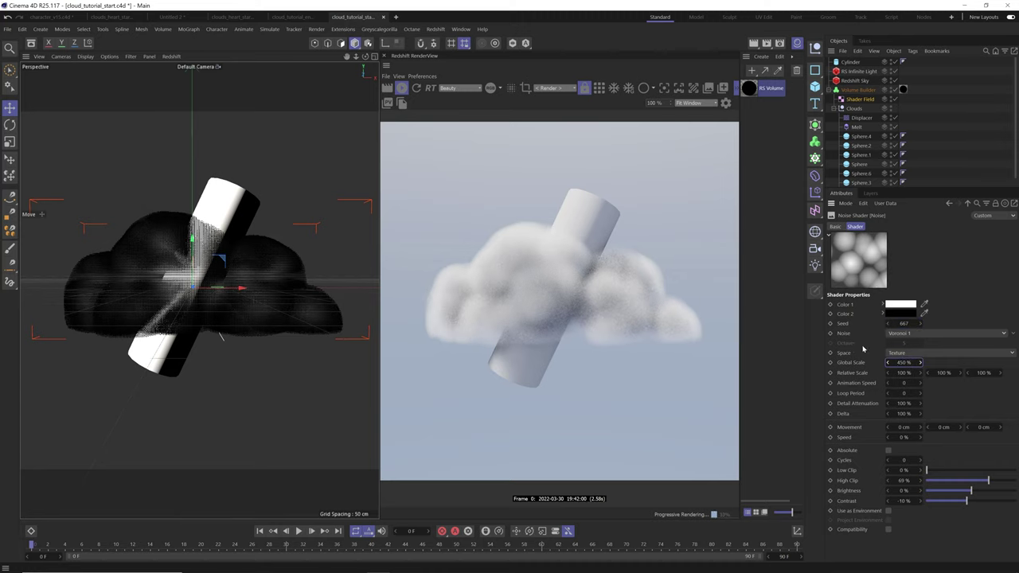
double_click(907, 363)
type("100")
key("Return")
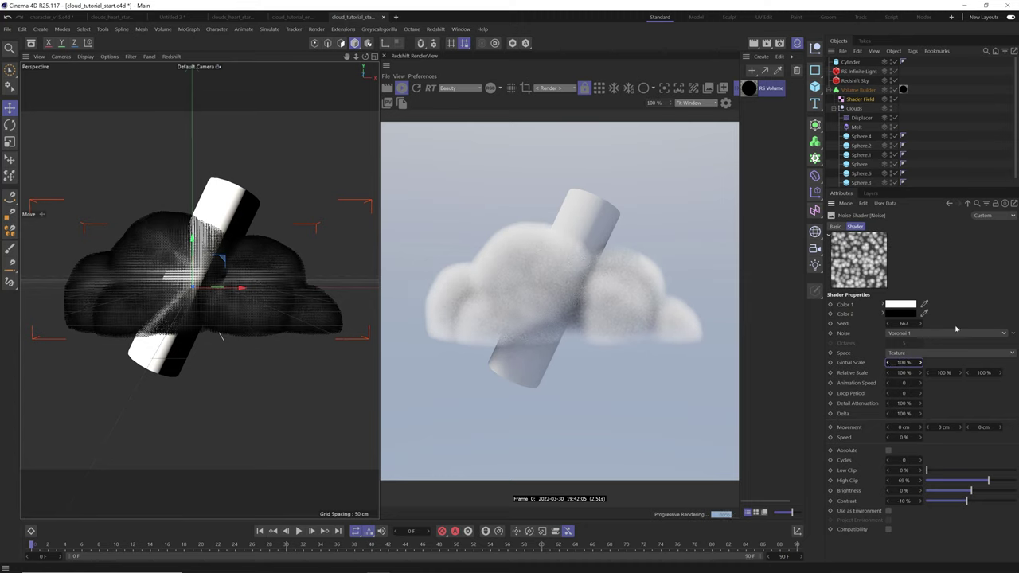
Set the noise shader's Global Scale to 400 % and lower its High Clip to 65 %.
left_click(908, 362)
type("400")
key("Return")
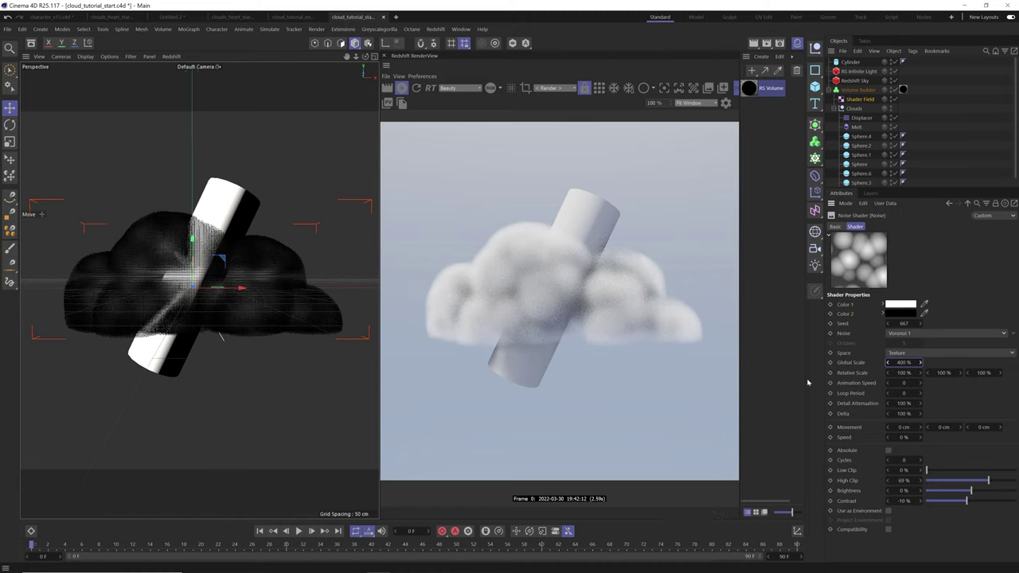
mouse_move(988, 480)
left_mouse_down()
mouse_move(966, 481)
mouse_move(995, 482)
mouse_move(984, 481)
left_mouse_up()
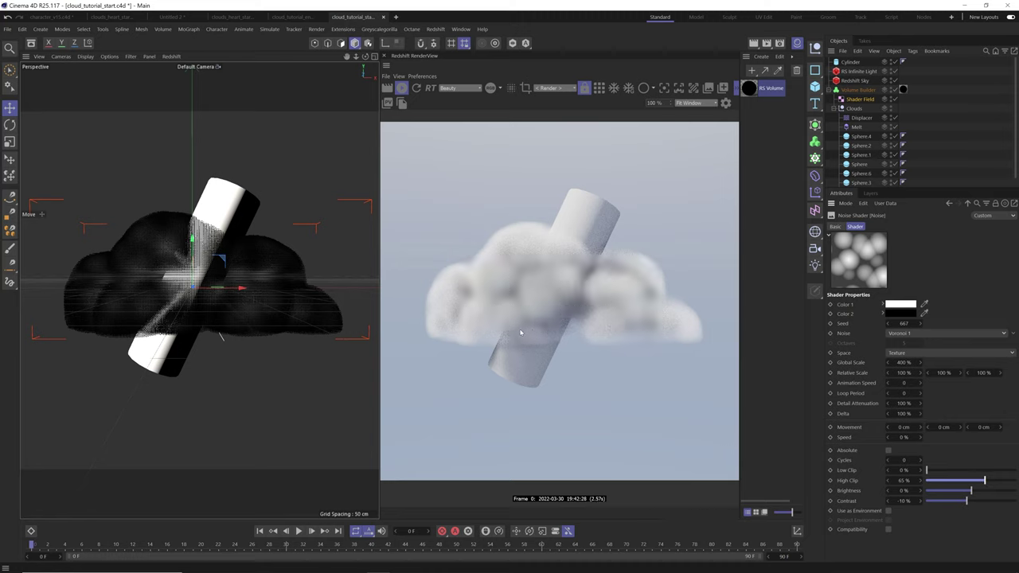
Raise the RS Volume material's Absorption Coefficient slightly to about 1.23 and close the shader graph.
double_click(750, 88)
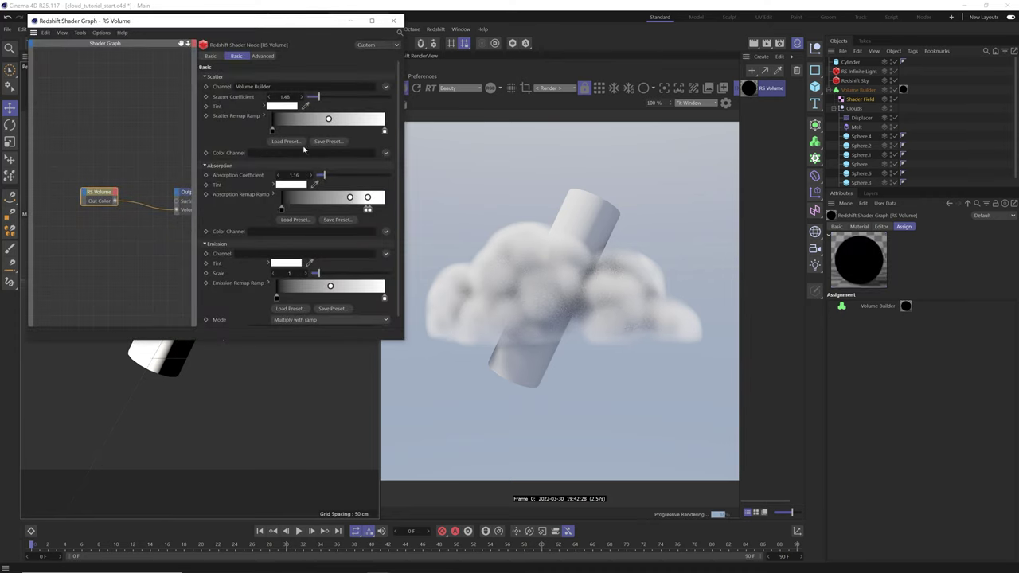
left_click_drag(326, 178, 322, 175)
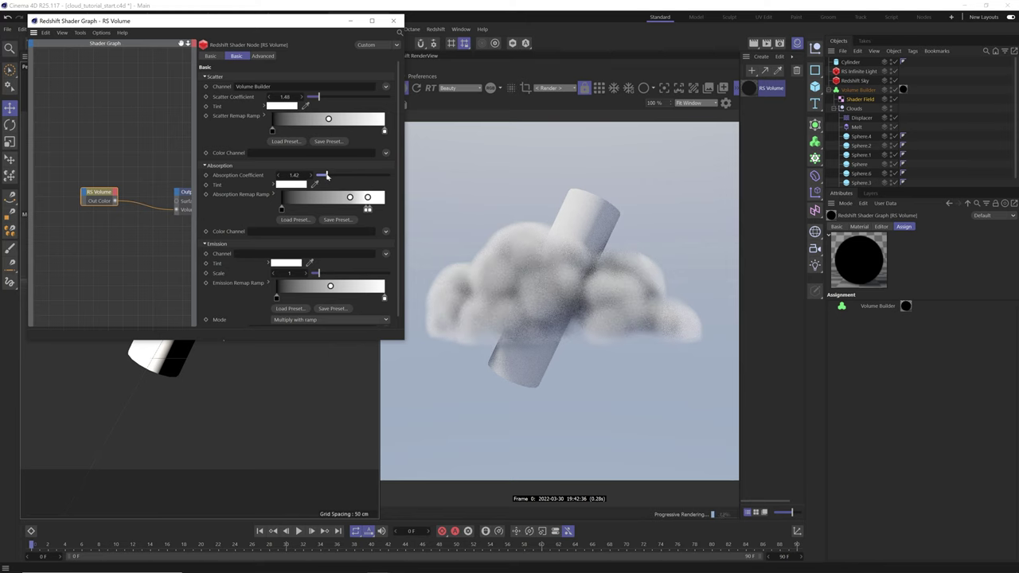
left_click(393, 20)
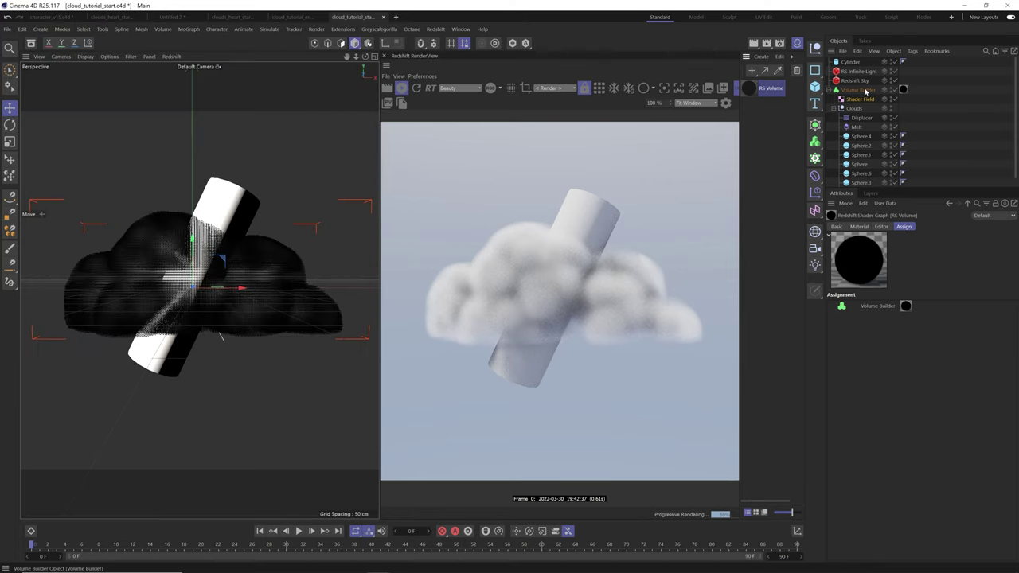
Add a Fog Multiply filter with Multiply 2 to the Volume Builder and set the Fog Smooth filter's Voxel Distance to 3.
left_click(858, 90)
left_click(851, 393)
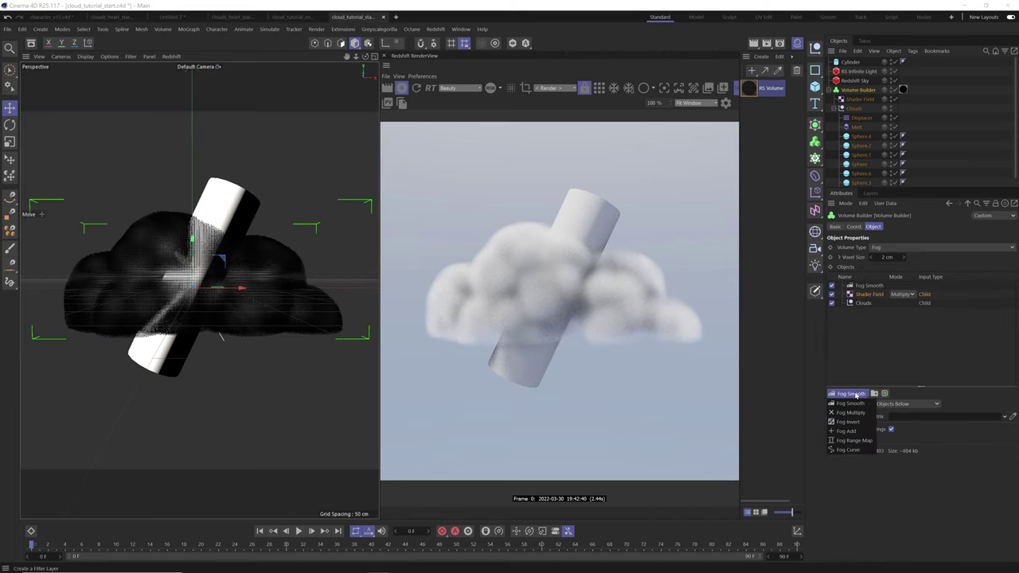
left_click(859, 415)
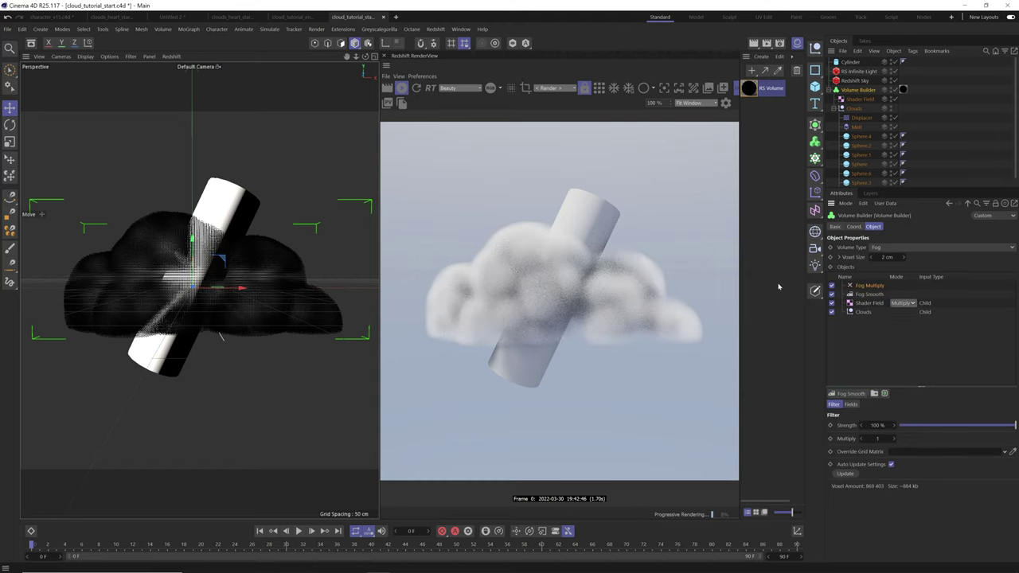
left_click(879, 438)
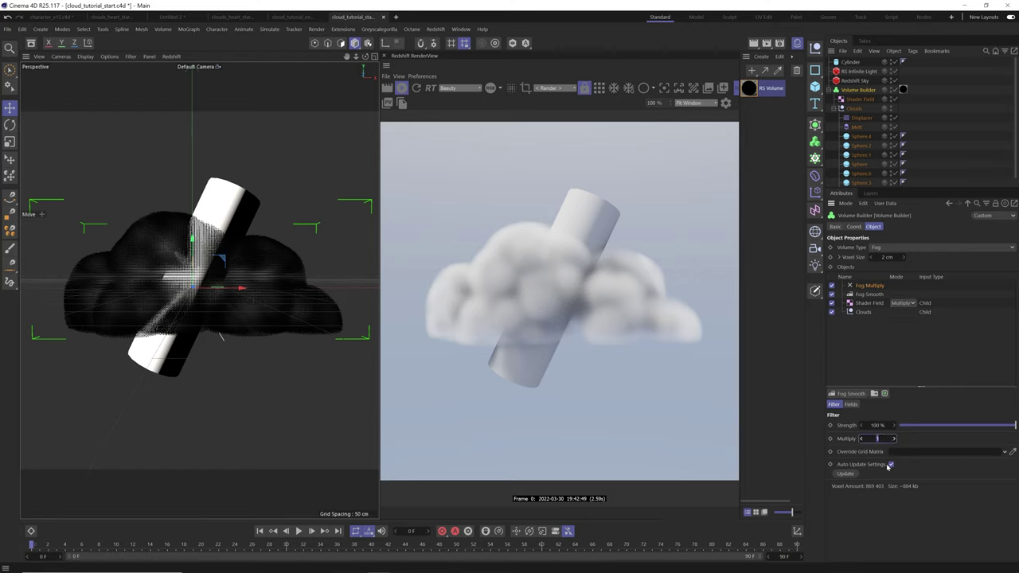
type("2")
key("Return")
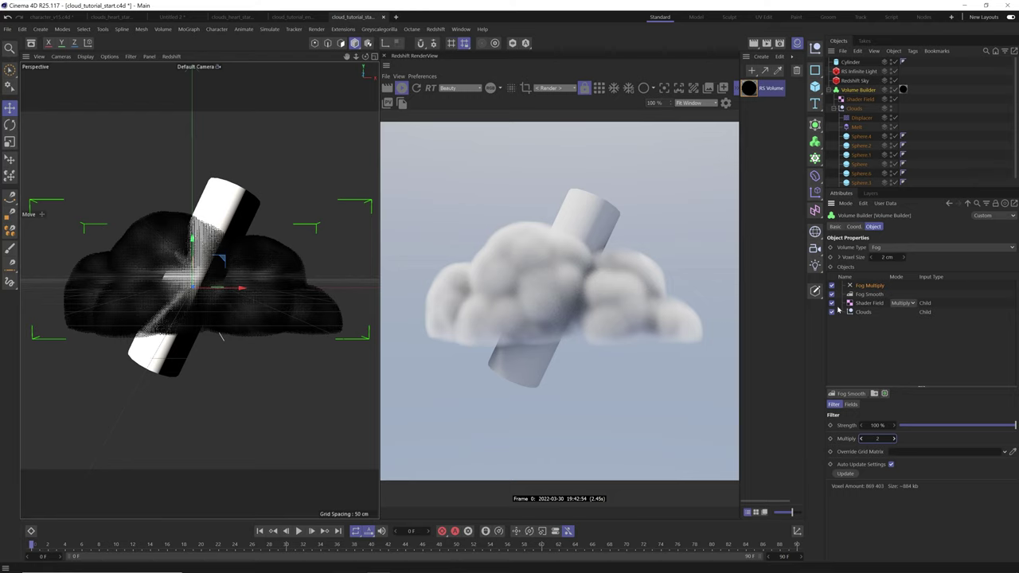
left_click(868, 294)
left_click(905, 450)
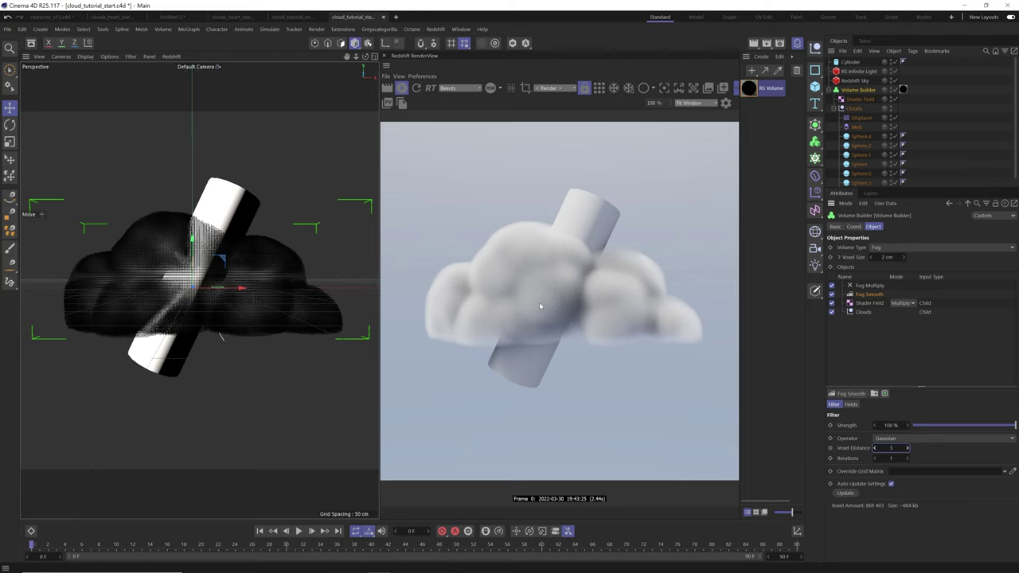
Duplicate the Shader Field and set the copy's Creation Space to Objects Below and its mode to Multiply in the Volume Builder.
left_click(860, 99)
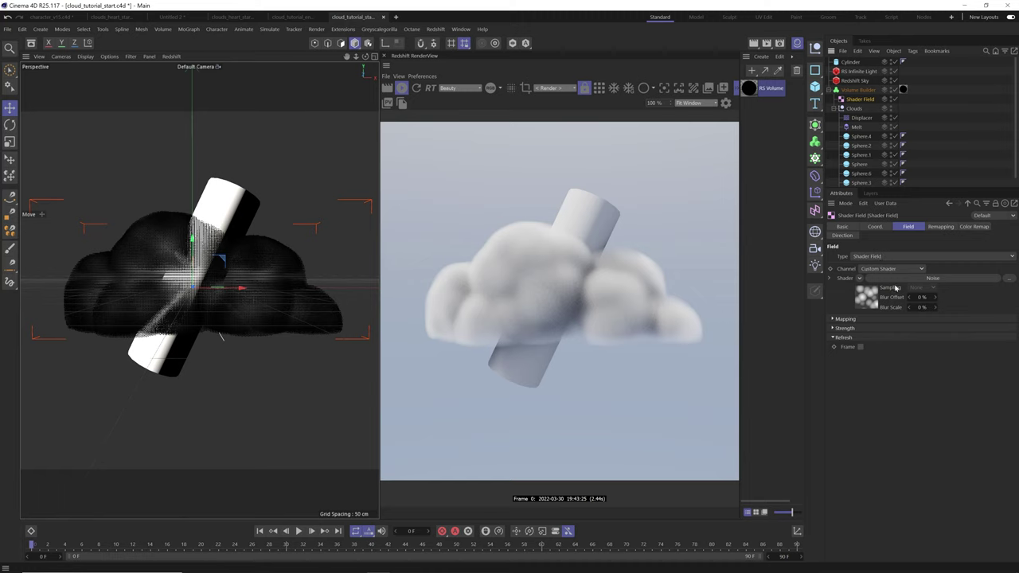
left_click_drag(870, 102, 868, 110, "ctrl")
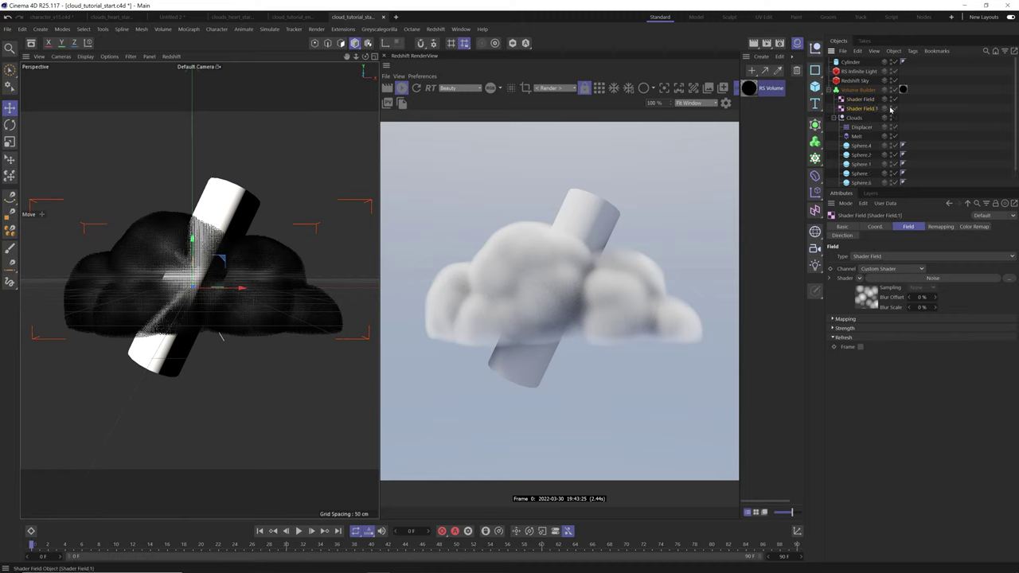
left_click(857, 90)
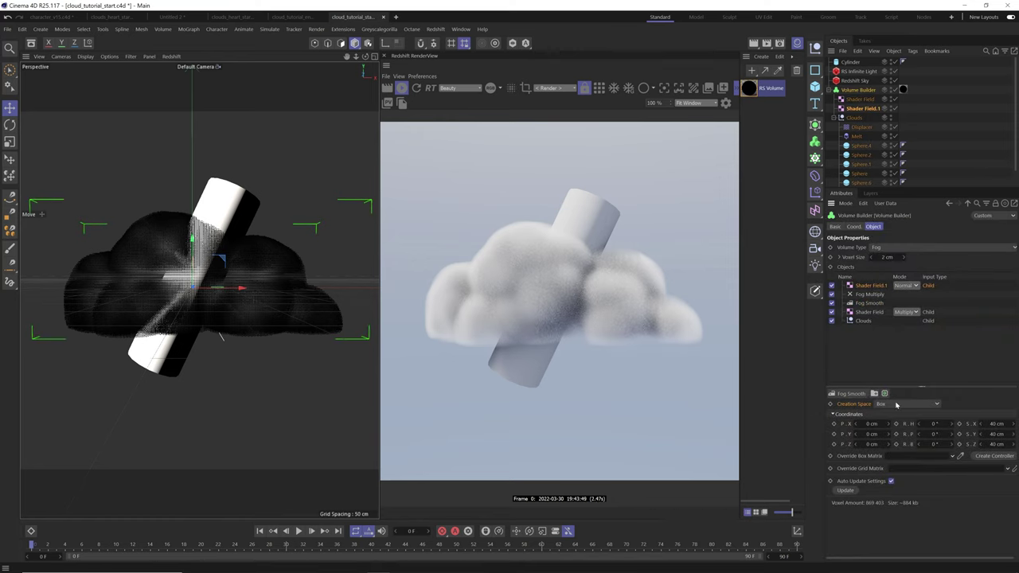
left_click(897, 405)
left_click(900, 425)
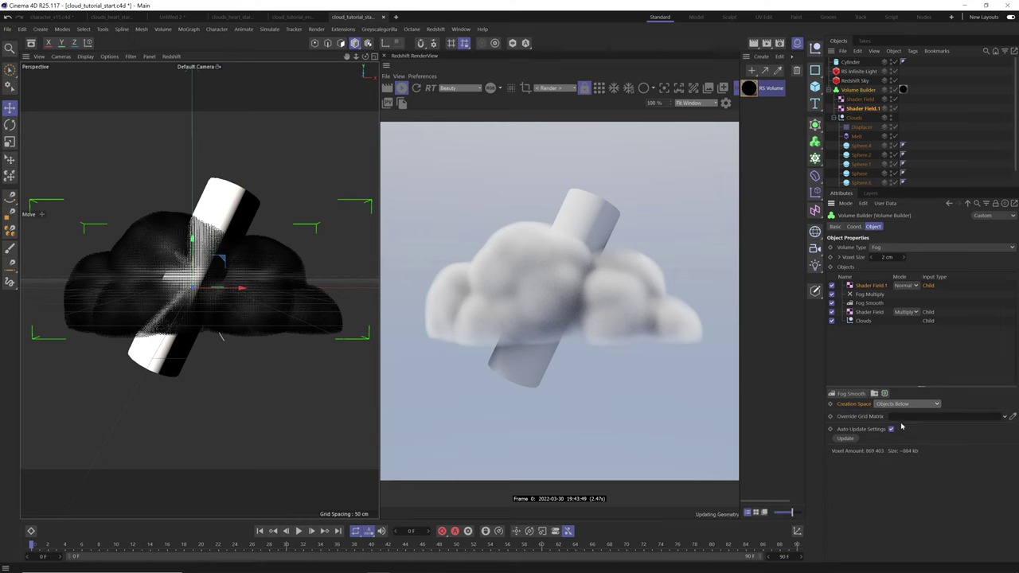
left_click(905, 285)
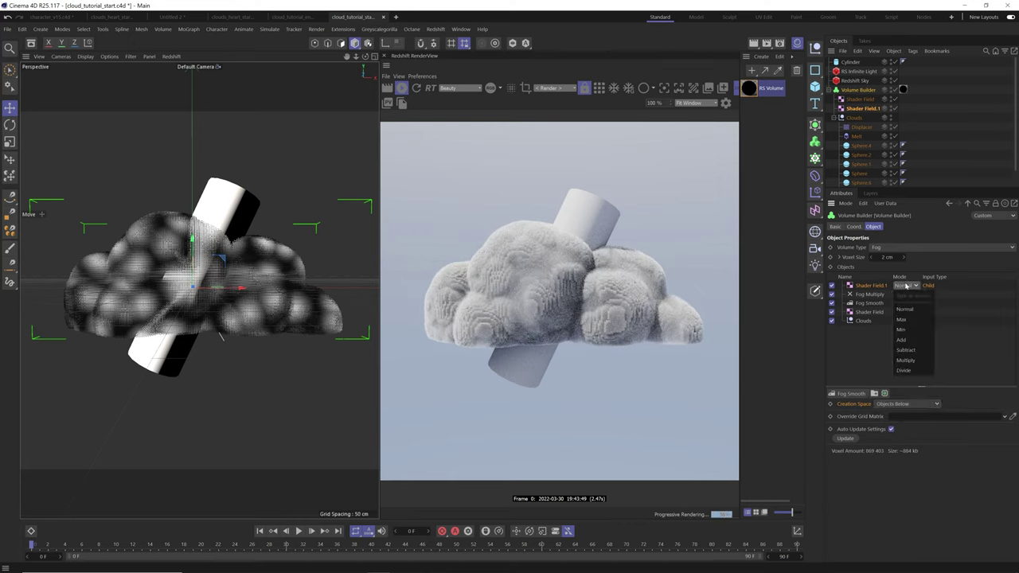
left_click(906, 359)
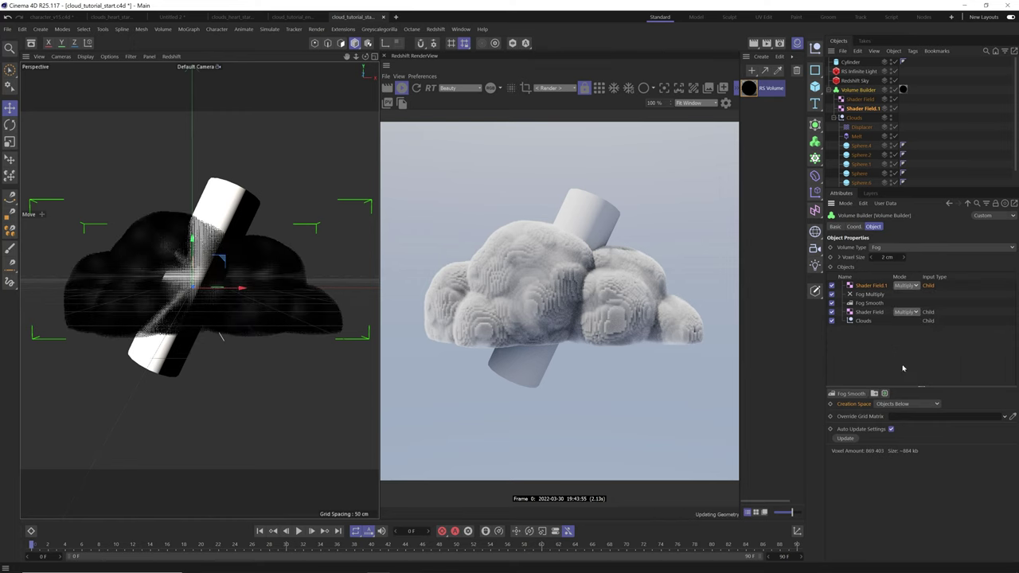
Open the duplicated Shader Field's noise shader and set its Global Scale to 100 %.
left_click(864, 109)
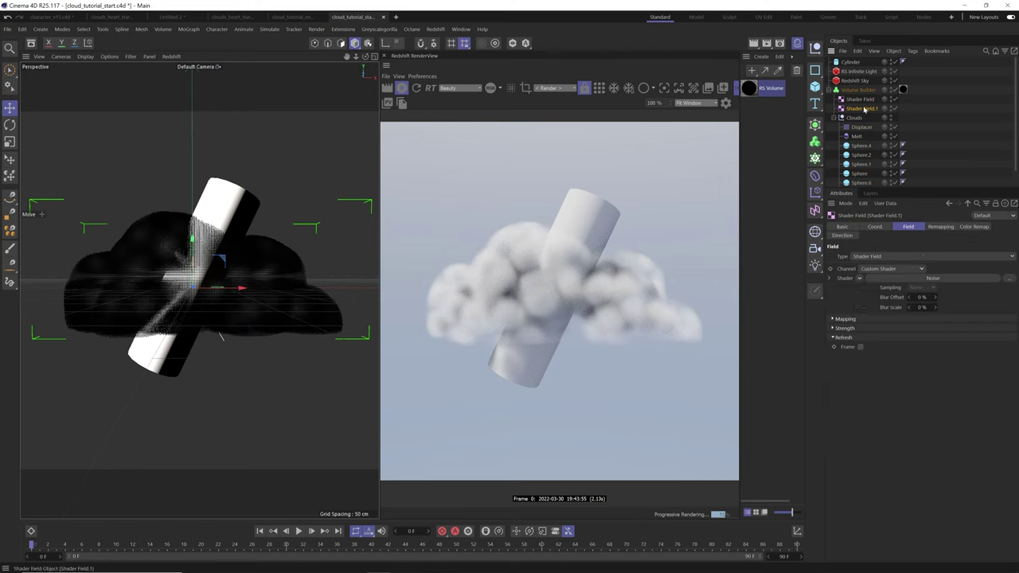
left_click(905, 278)
double_click(903, 362)
type("100")
key("Return")
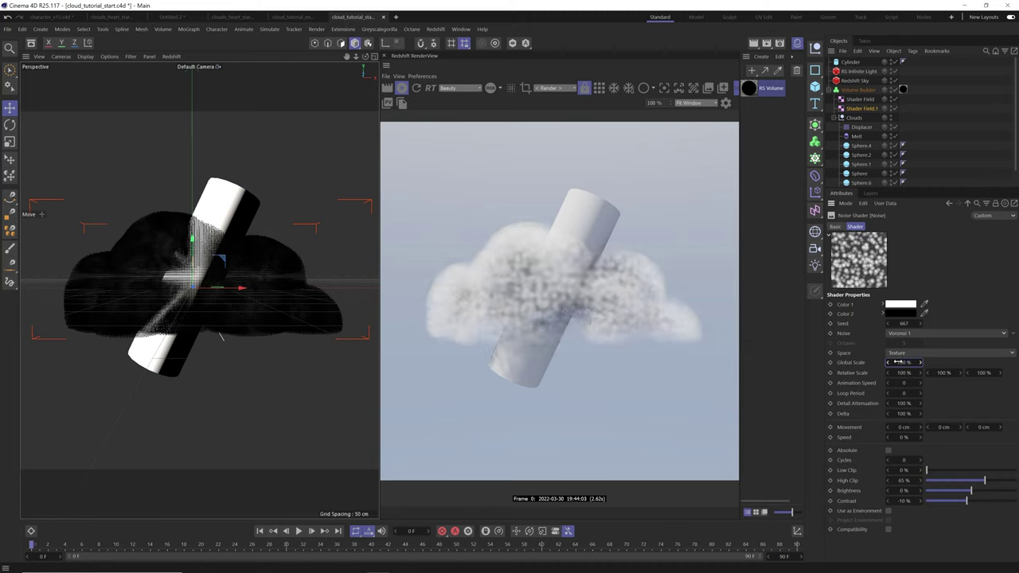
Change the duplicated field's noise type to Wavy Turbulence and raise its High Clip to 100 %.
left_click(1005, 335)
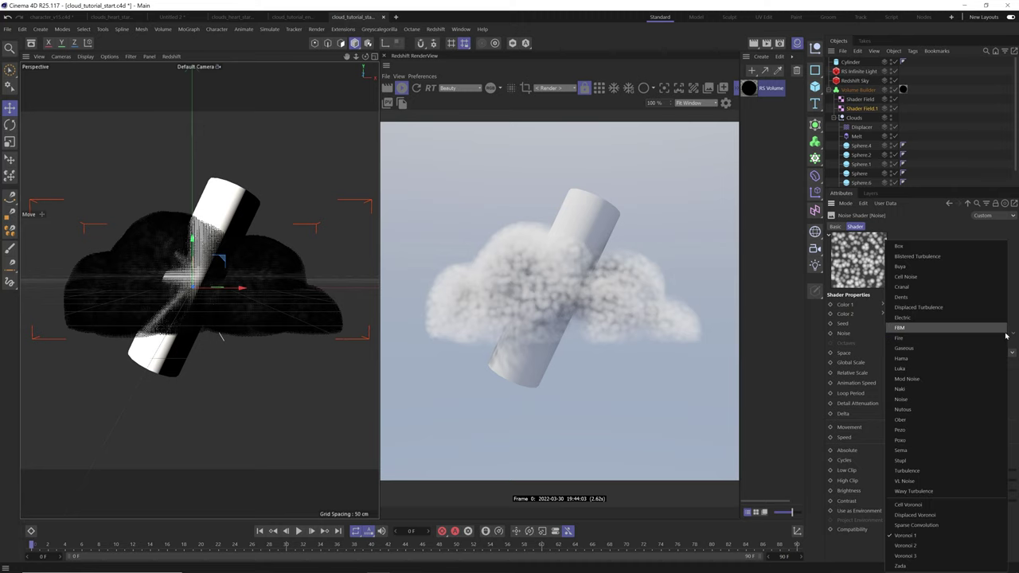
left_click(953, 487)
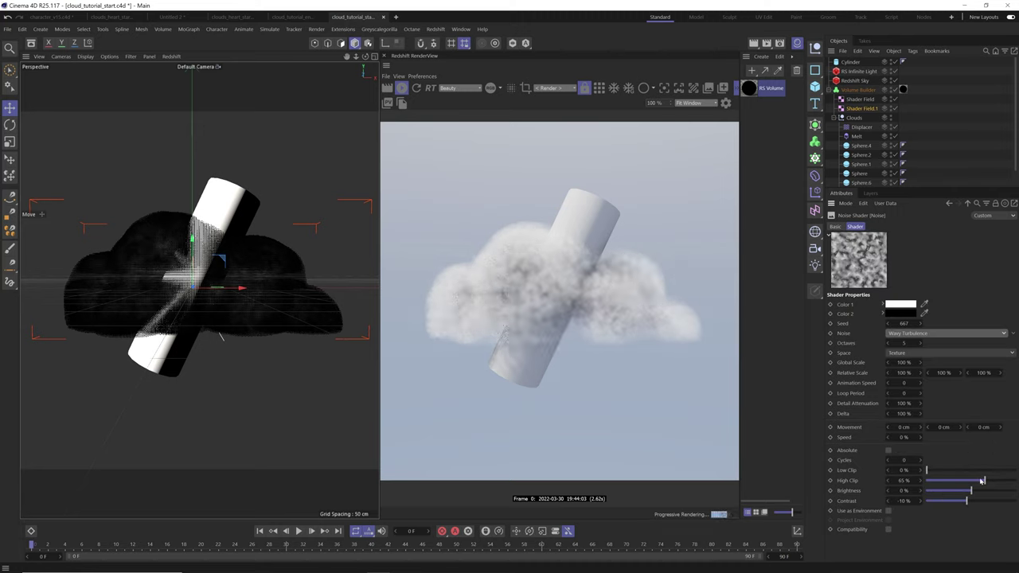
left_click_drag(913, 481, 921, 483)
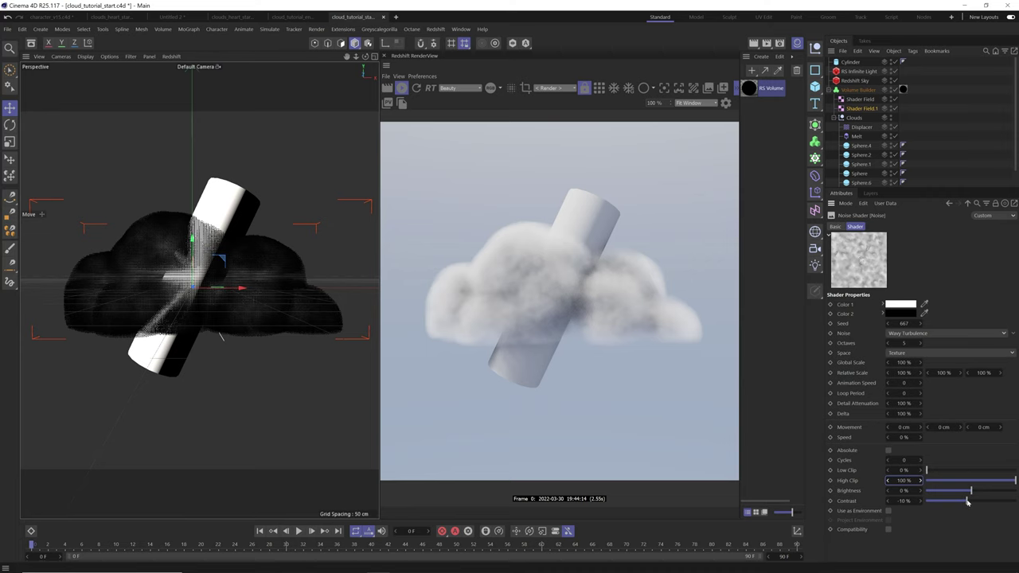
left_click_drag(967, 501, 966, 502)
Raise the RS Volume material's Scatter Coefficient to about 4.31 and its Absorption Coefficient above 3.16.
double_click(748, 88)
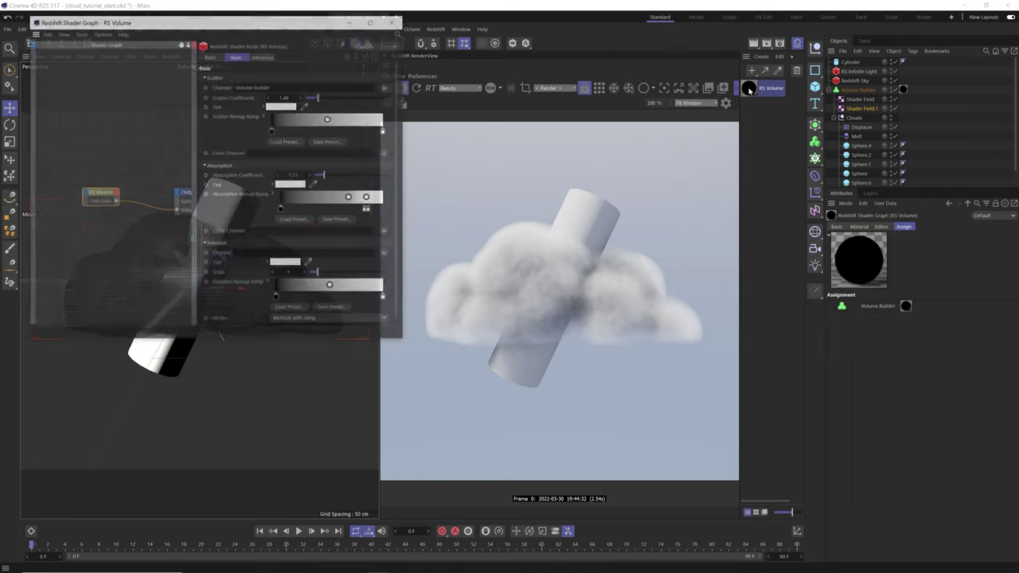
left_click_drag(321, 175, 341, 176)
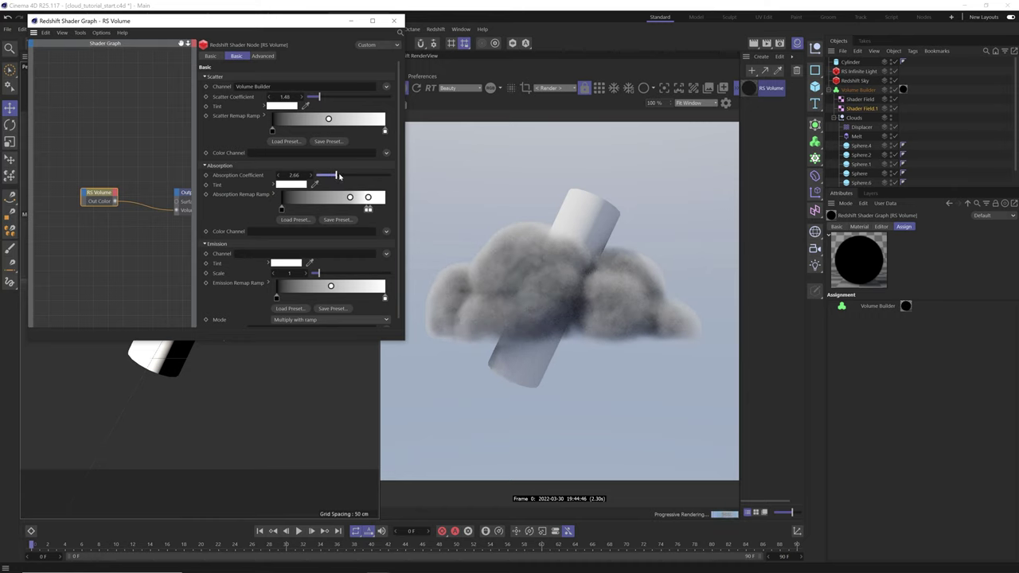
left_click_drag(317, 96, 343, 96)
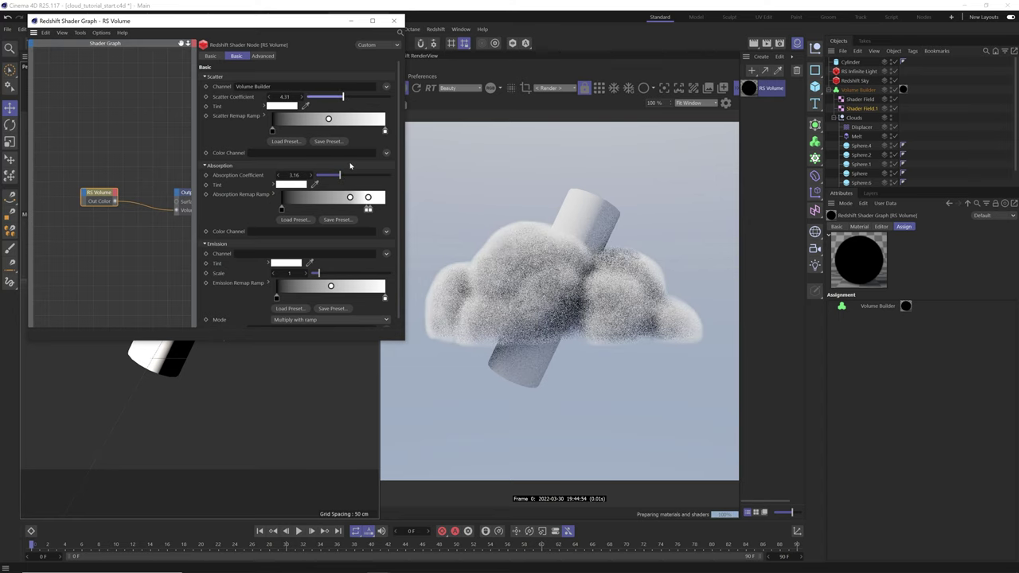
left_click_drag(340, 175, 354, 175)
mouse_move(343, 96)
left_mouse_down()
mouse_move(365, 96)
mouse_move(343, 96)
left_mouse_up()
left_click(393, 20)
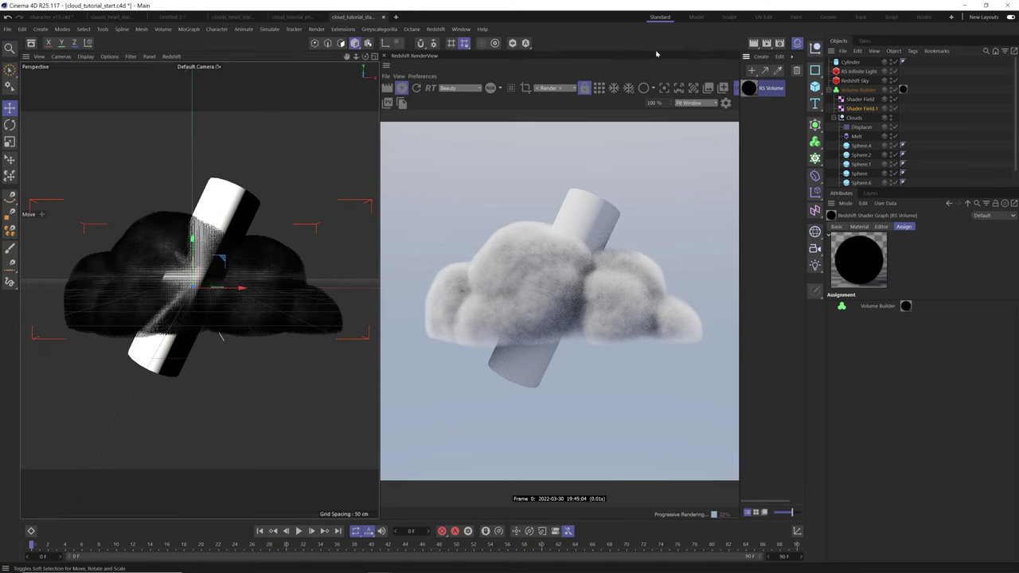
Set the Multiply value of the Volume Builder's Fog Multiply filter to 2.5.
left_click(858, 90)
left_click(866, 294)
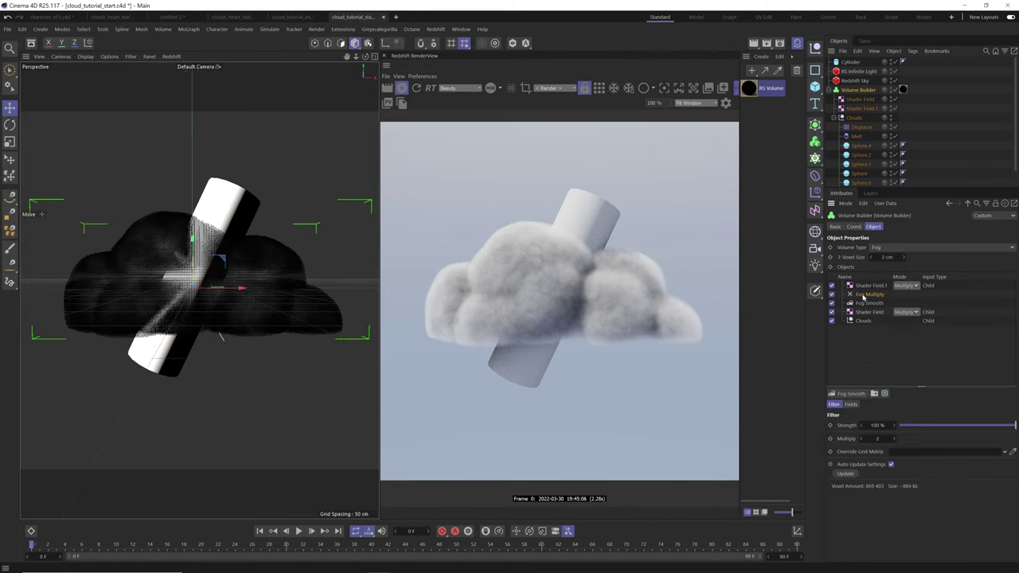
left_click(877, 439)
type("20")
key("Return")
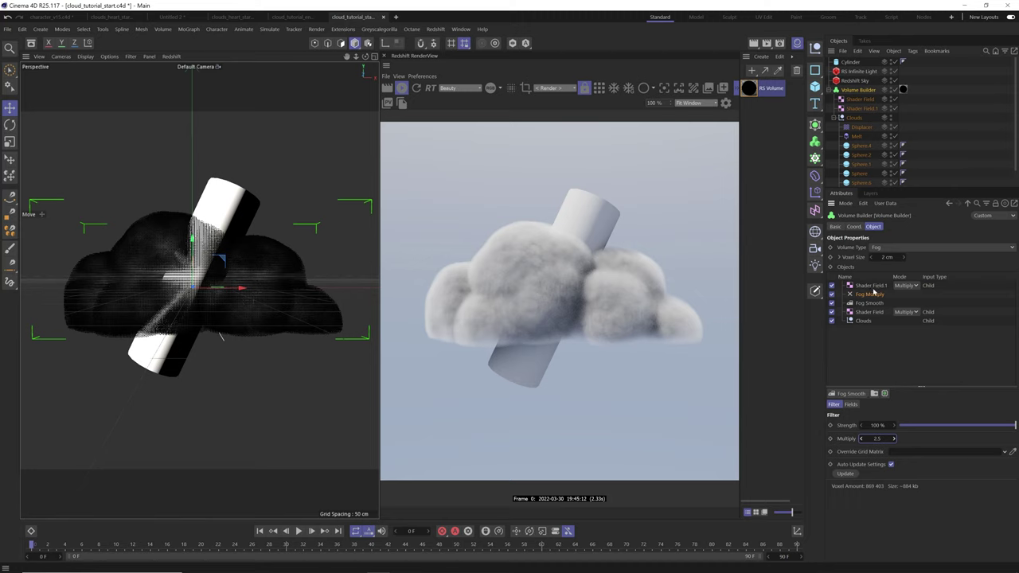
Rename the duplicated Shader Field as "Shader Field - Details" and widen the object name column to fit it.
left_click(885, 288)
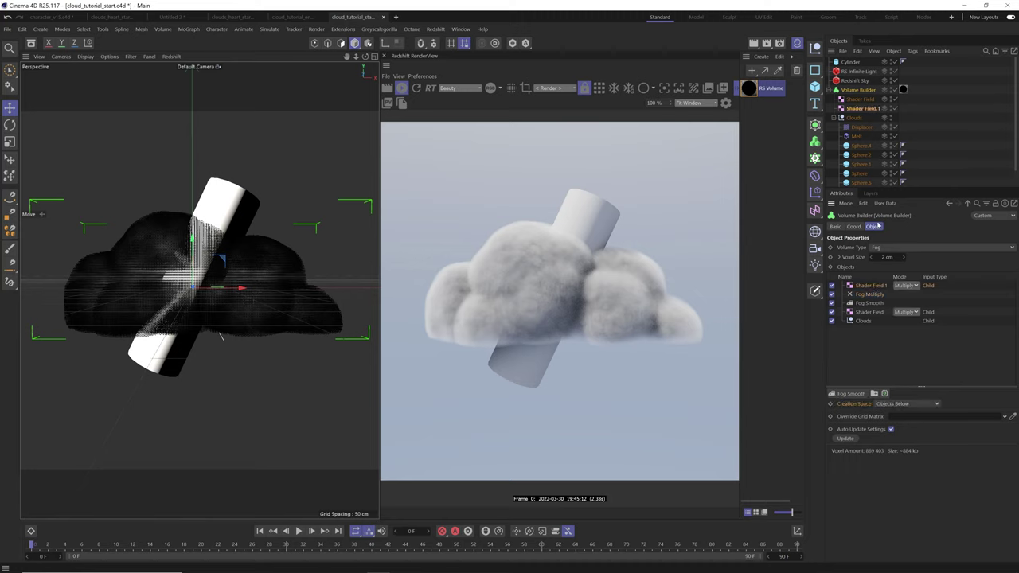
double_click(877, 109)
key("Return")
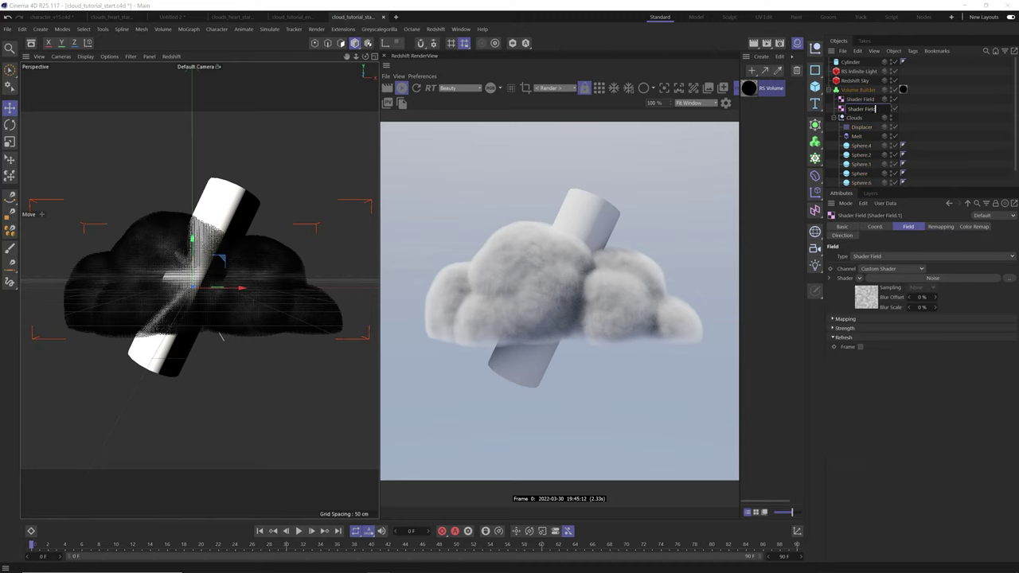
type("- Details")
key("Return")
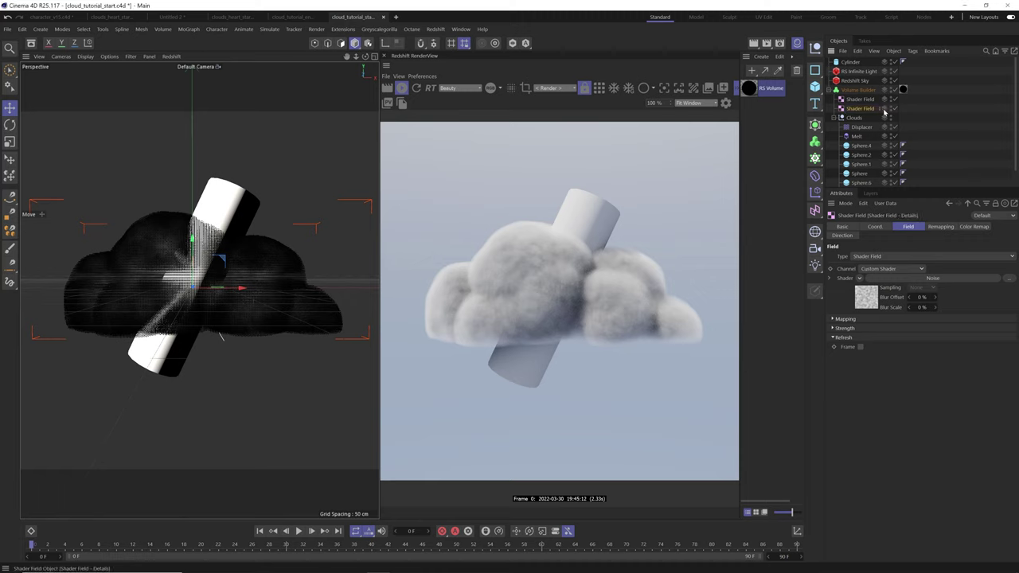
left_click(897, 98)
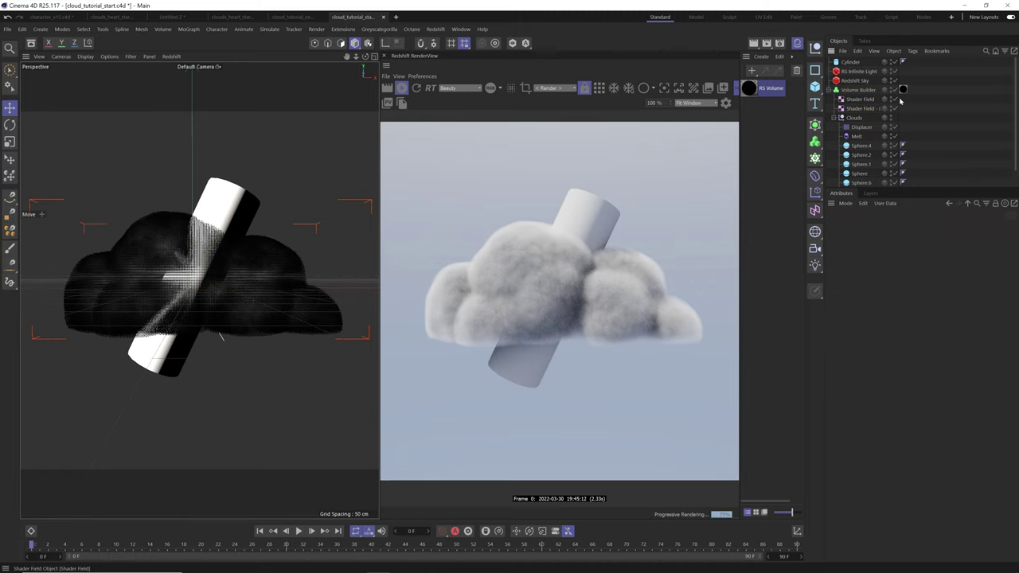
left_click_drag(898, 98, 921, 98)
Try Shader Field - Details below Fog Multiply and below Fog Smooth in the Volume Builder's object list, and return it to the top.
left_click(860, 90)
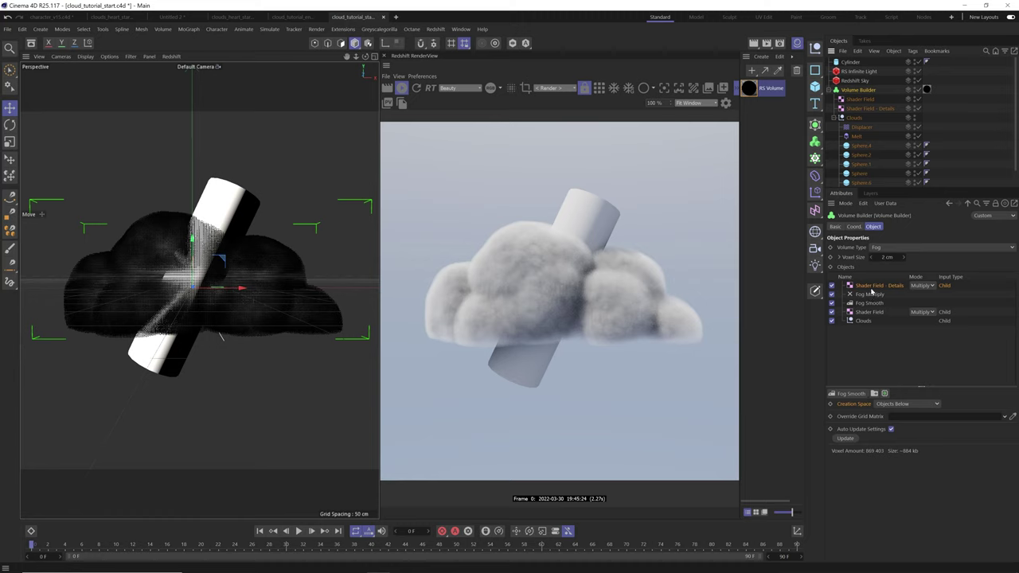
left_click_drag(872, 286, 870, 297)
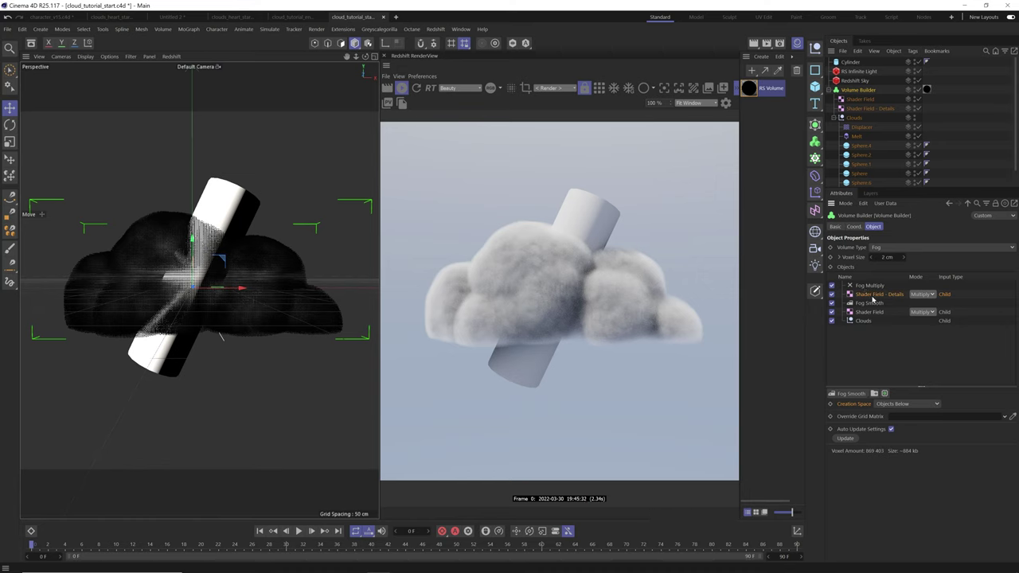
left_click_drag(872, 304, 870, 295)
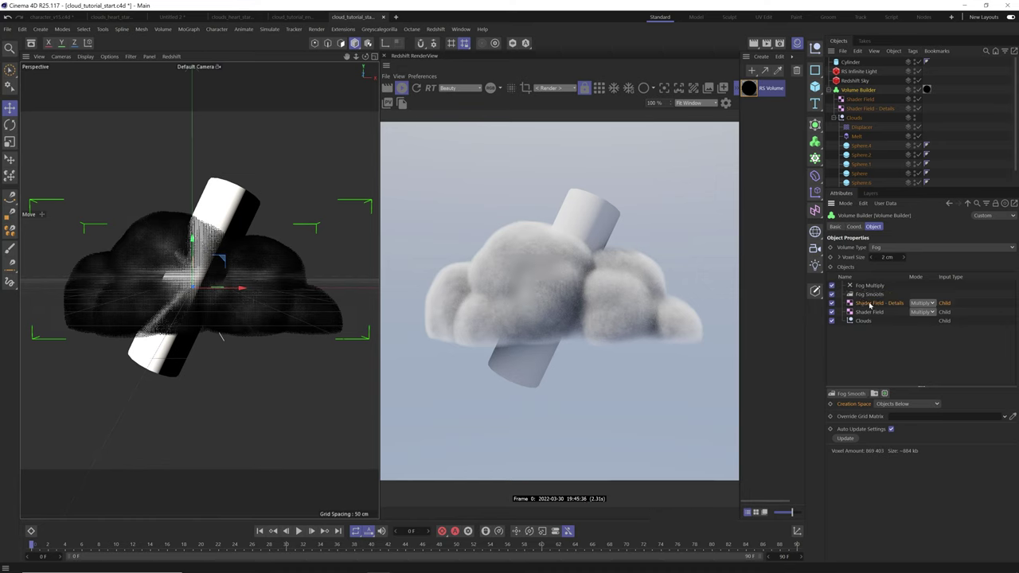
left_click_drag(864, 306, 877, 291)
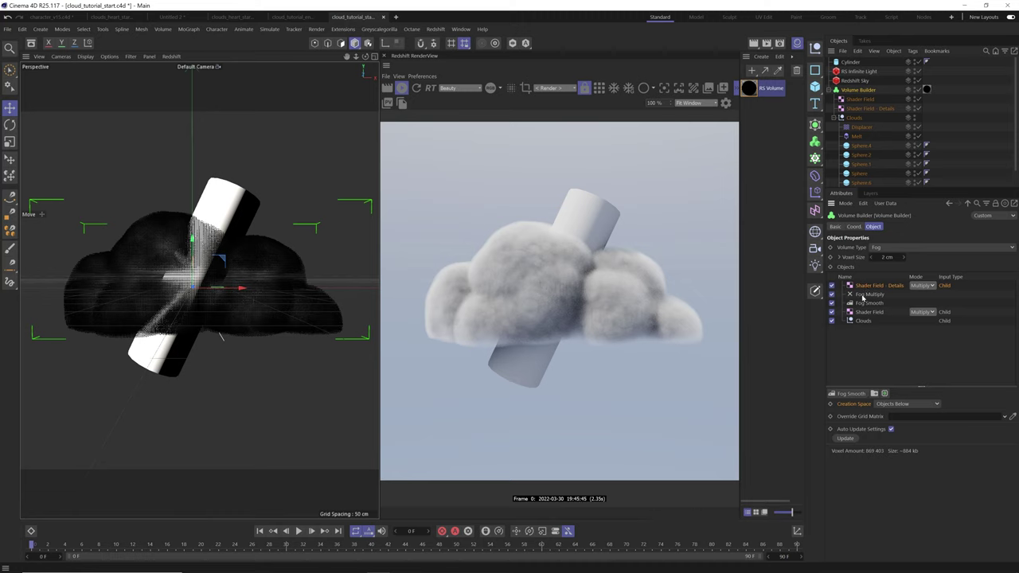
Set the Multiply value of the Volume Builder's Fog Multiply filter to 2.
left_click(863, 295)
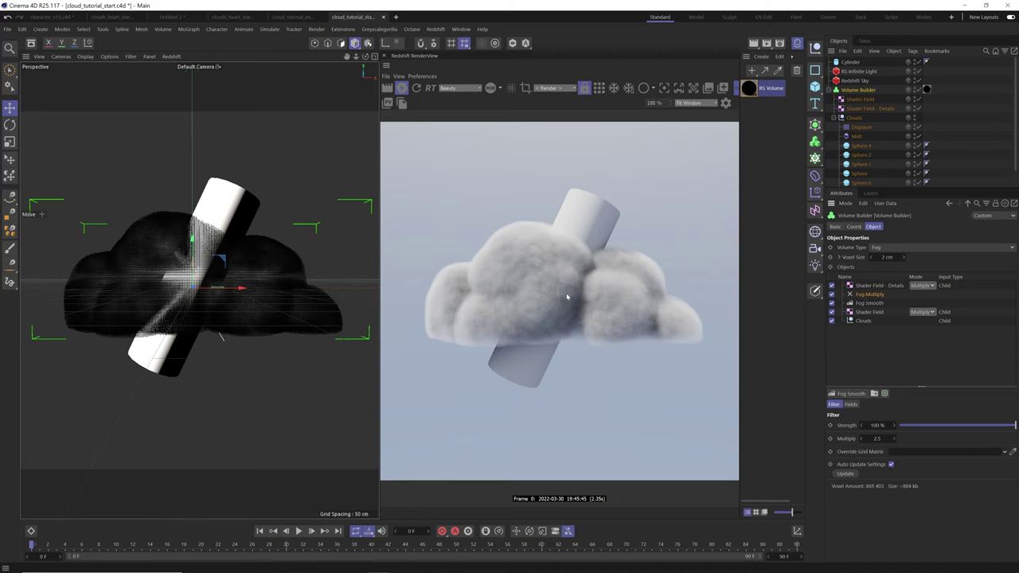
double_click(876, 438)
type("2")
key("Return")
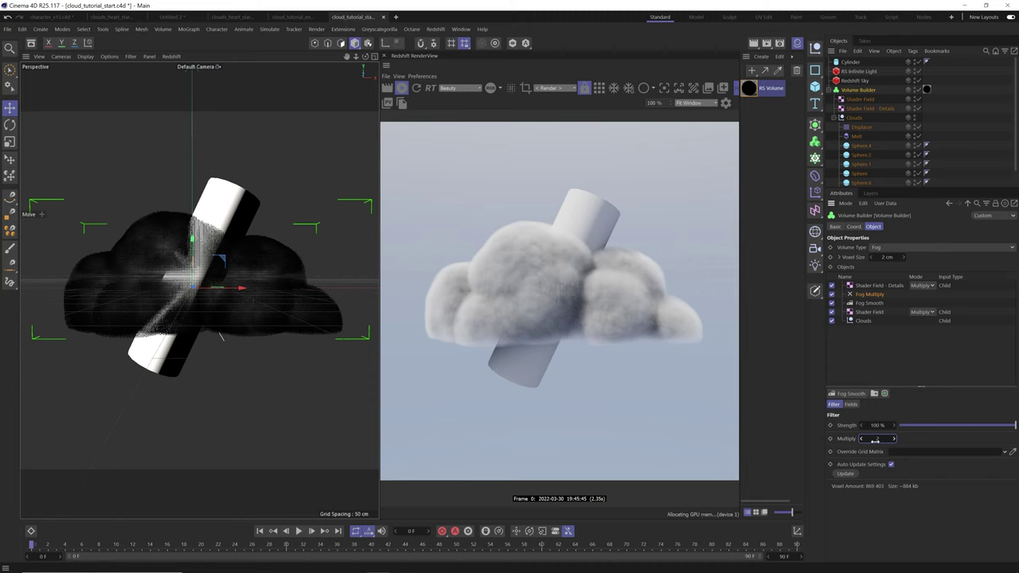
Lower the Contrast of the noise in Shader Field - Details to -30 %, trying -20 % first.
double_click(876, 285)
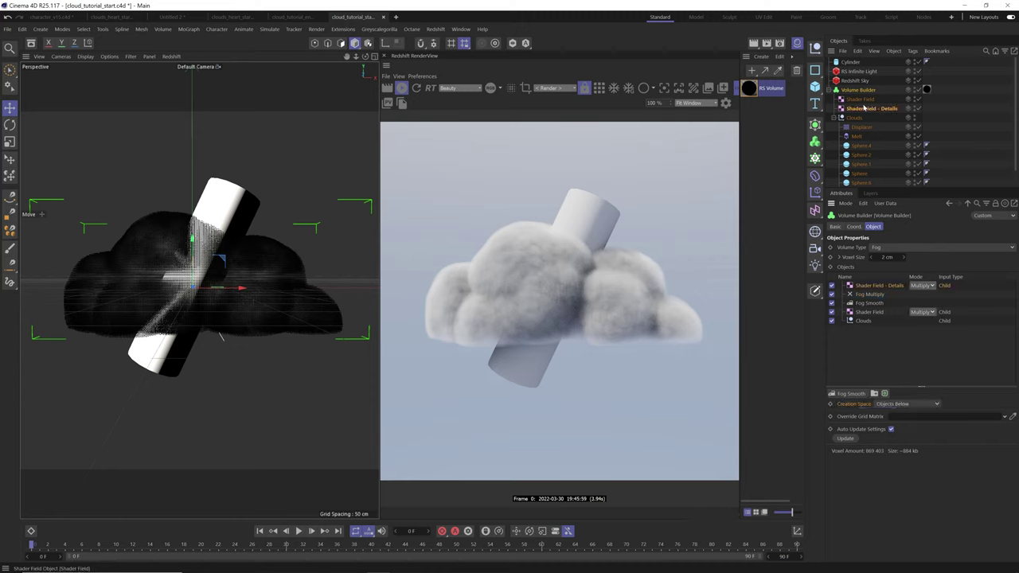
left_click(903, 278)
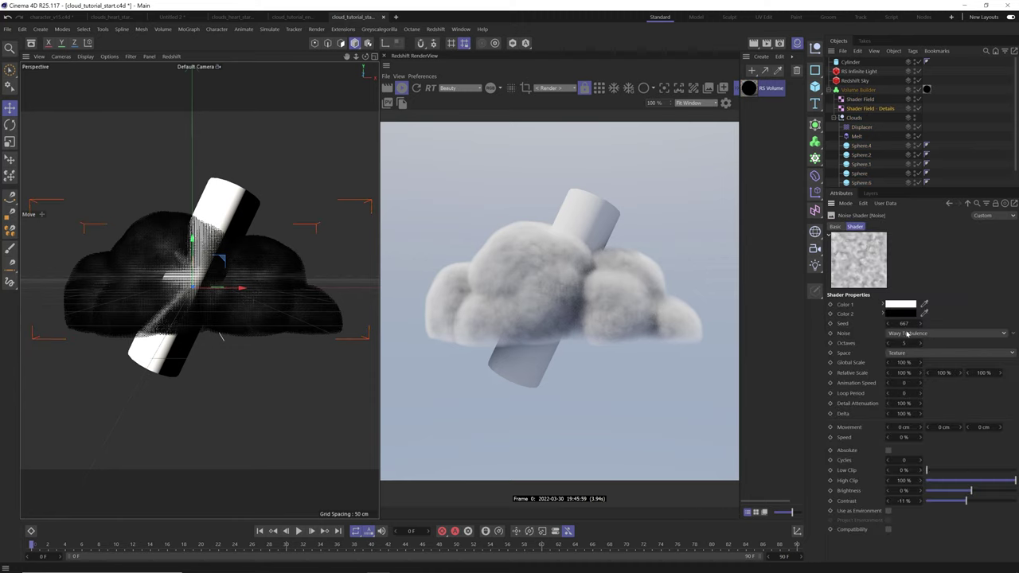
left_click(908, 501)
type("-20")
key("Return")
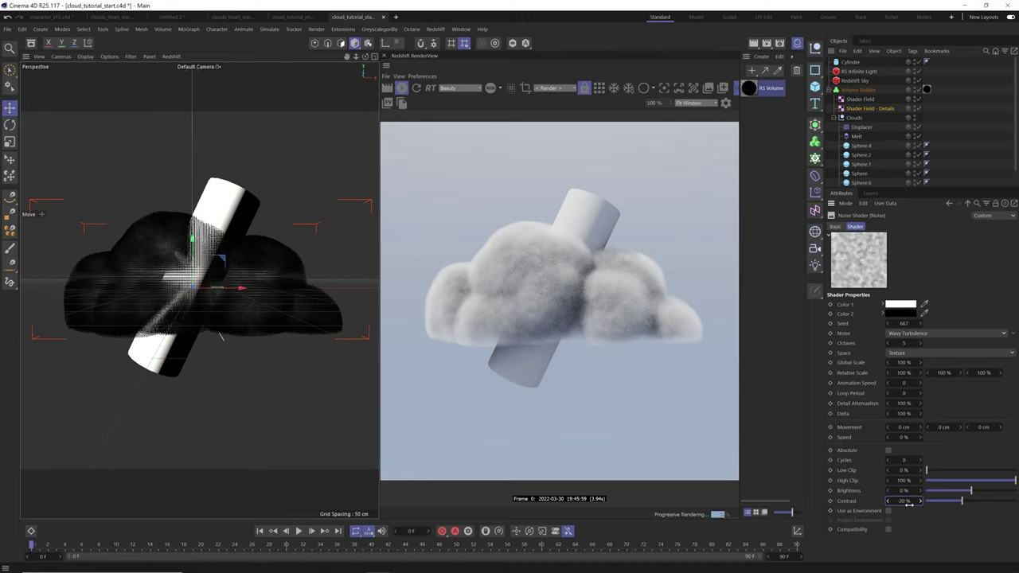
double_click(893, 501)
type("-30")
key("Return")
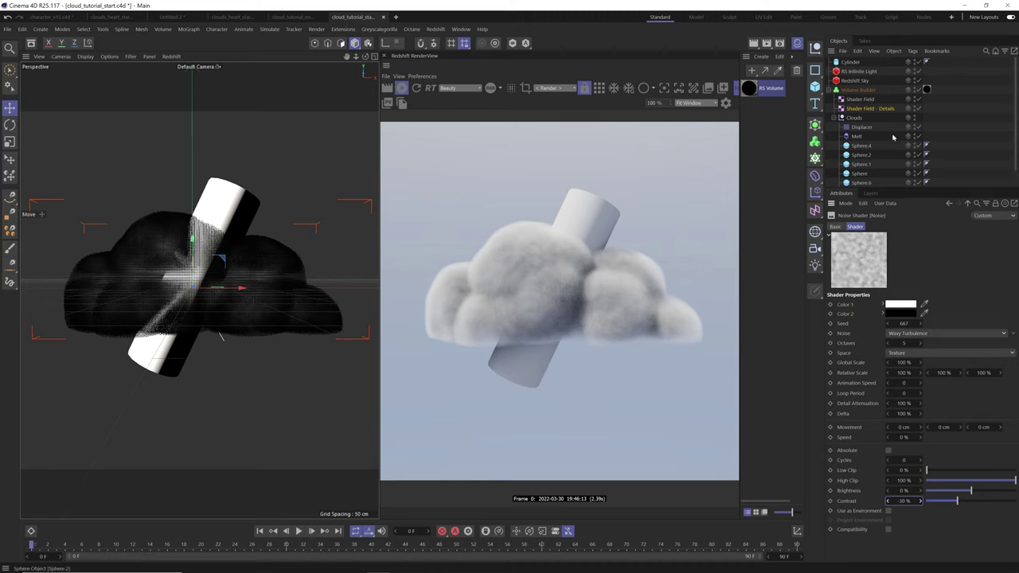
Rotate the RS Infinite Light to change the direction it lights the cloud from.
left_click(858, 90)
left_click(860, 71)
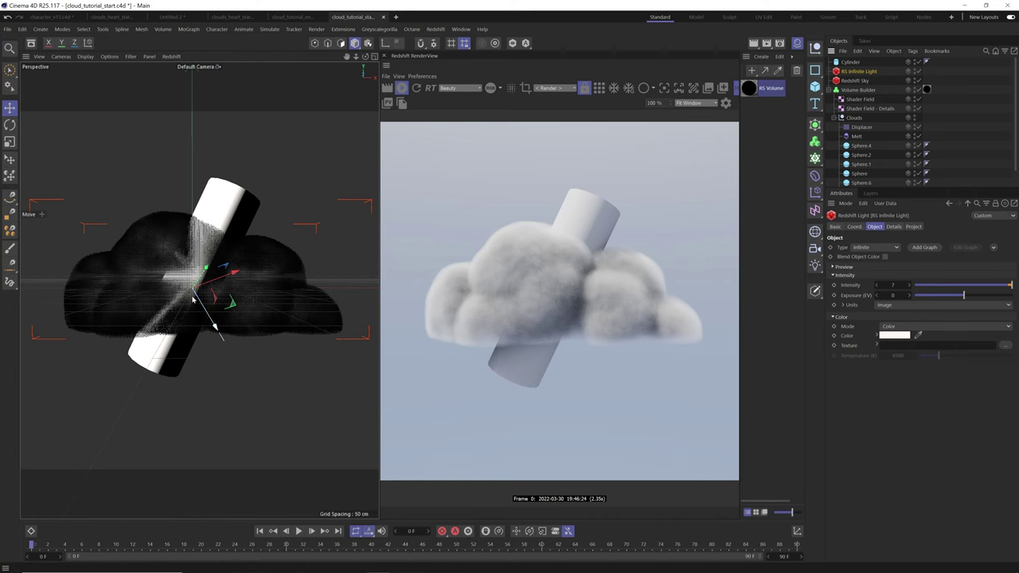
key("r")
mouse_move(195, 293)
left_mouse_down()
mouse_move(148, 257)
mouse_move(177, 295)
mouse_move(213, 284)
mouse_move(232, 313)
mouse_move(179, 275)
mouse_move(174, 292)
left_mouse_up()
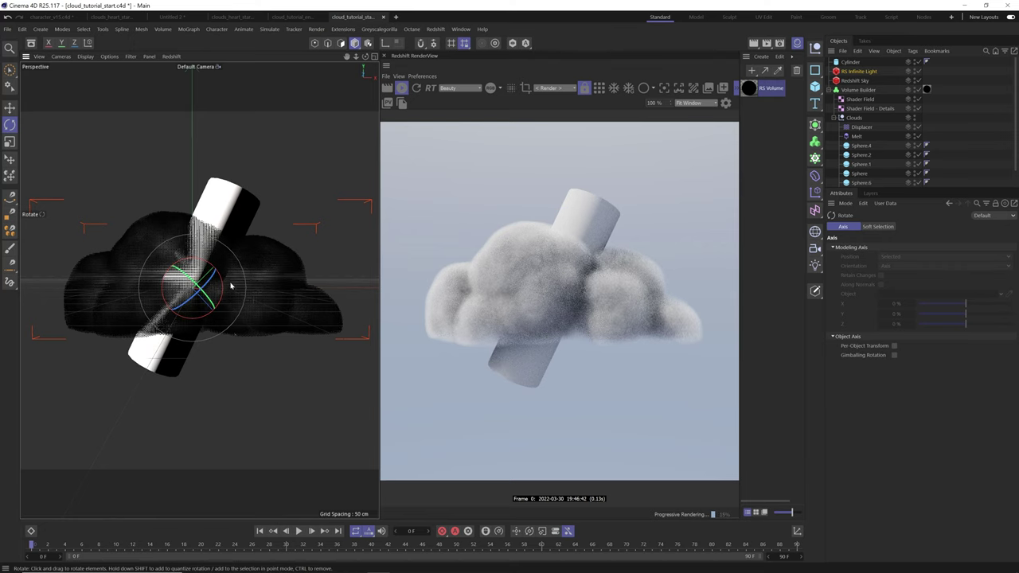
Set the Global Scale of the Voronoi noise in the first Shader Field to 350 %.
left_click(875, 98)
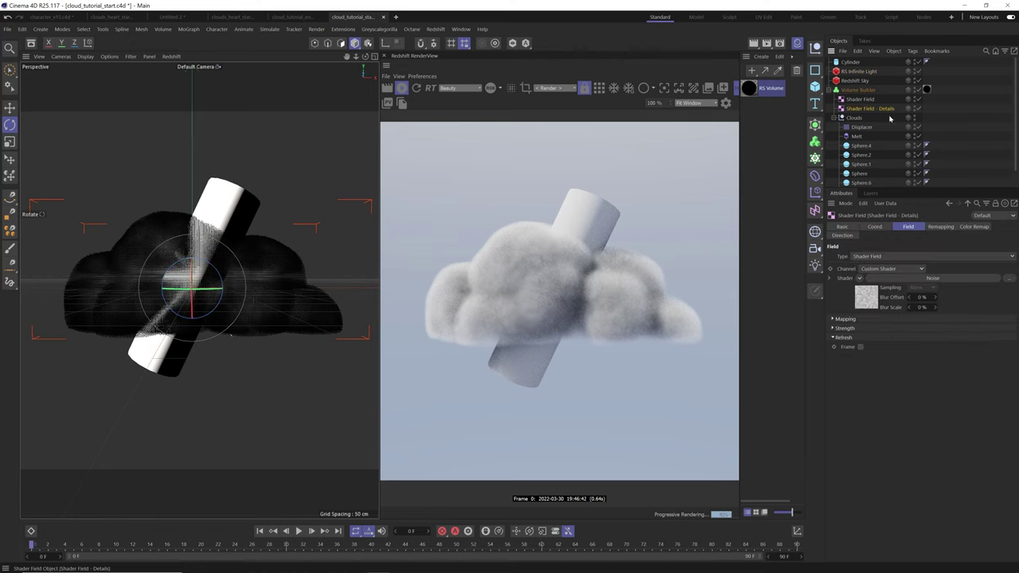
left_click(911, 279)
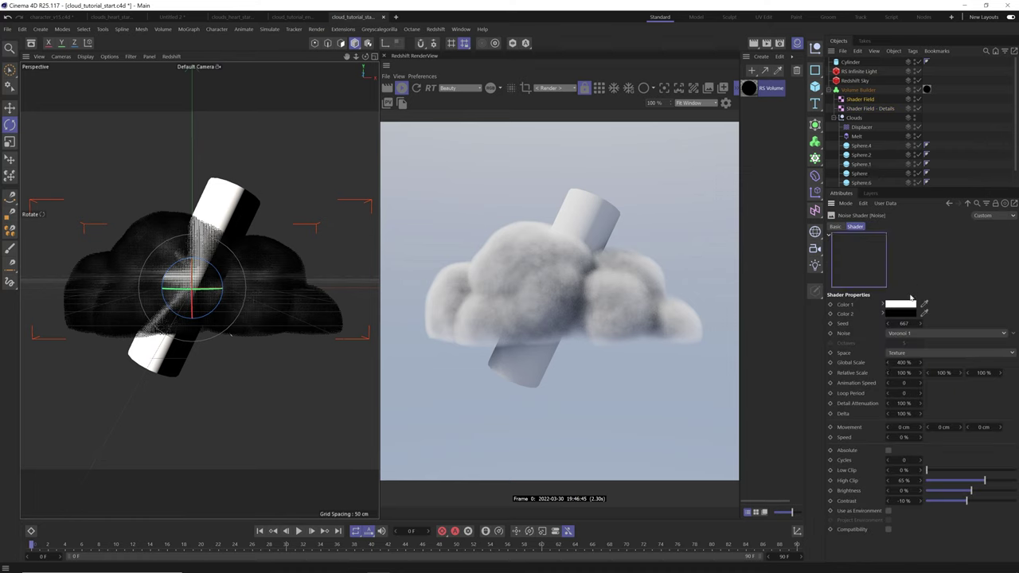
double_click(906, 363)
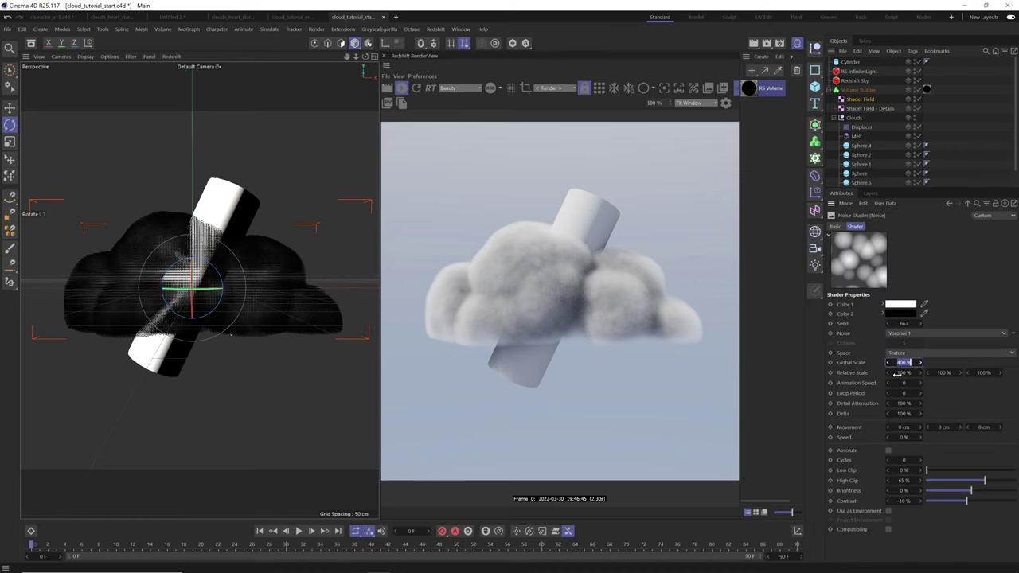
type("350")
key("Return")
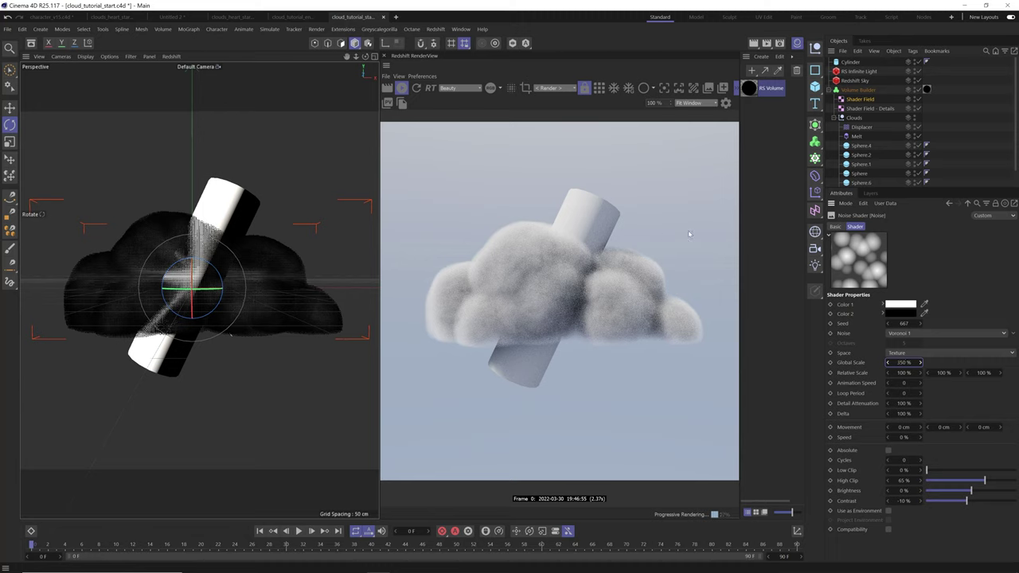
Disable the Volume Builder, duplicate the Displacer inside the Clouds group and name the copy "Displacer Floofs".
left_click(866, 108)
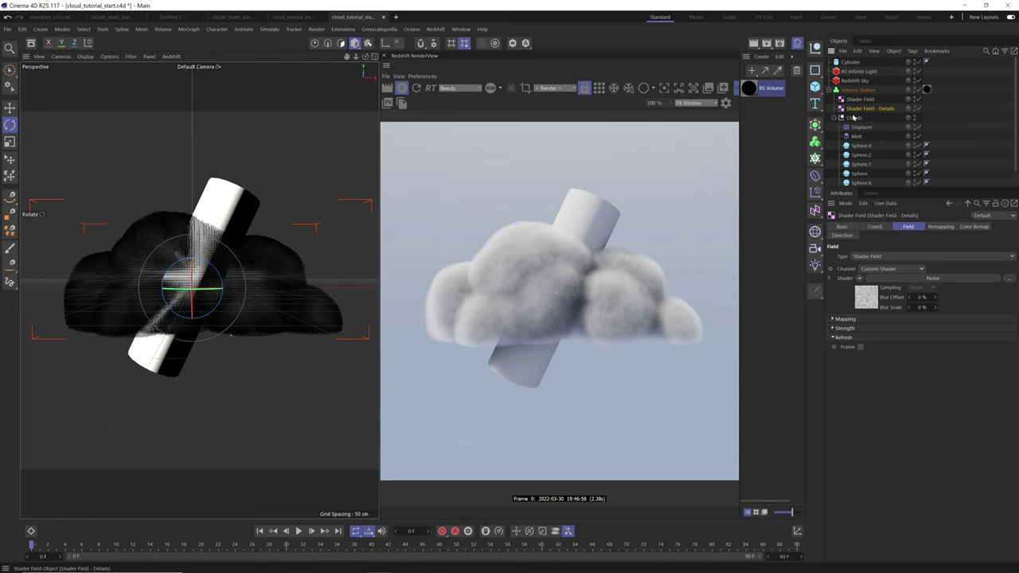
left_click(855, 128)
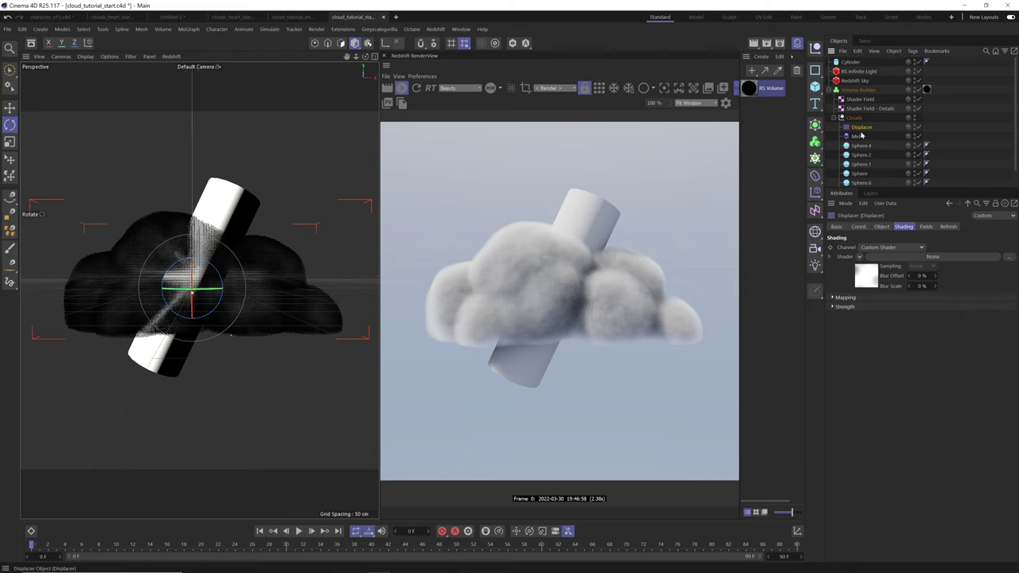
key("q")
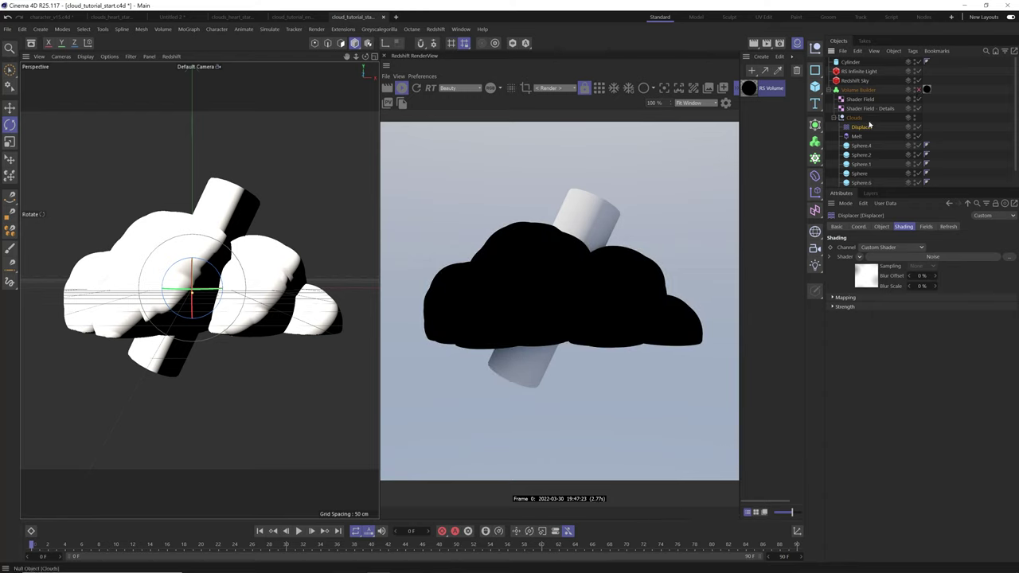
left_click_drag(863, 129, 863, 136)
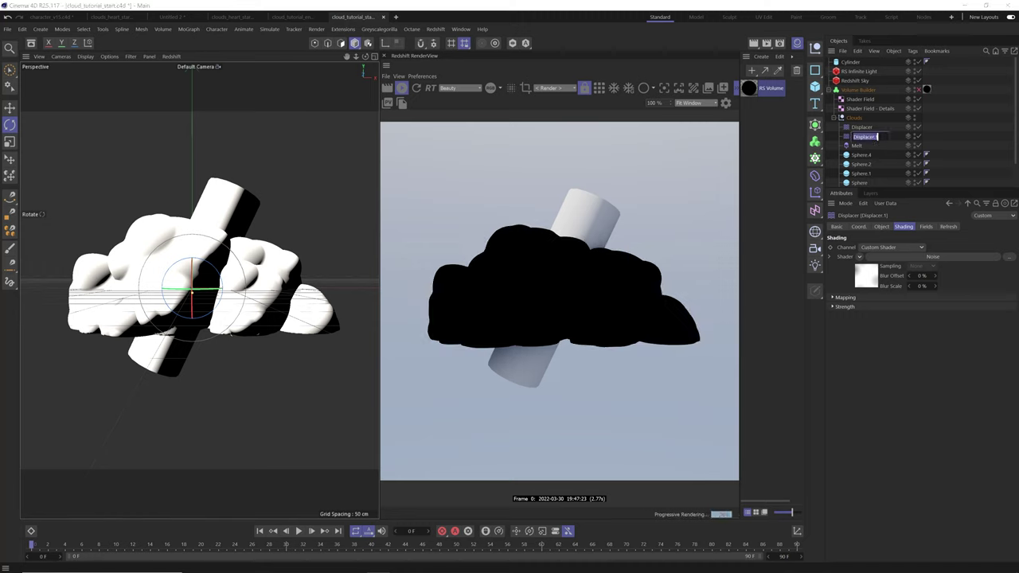
type("oofs")
key("Return")
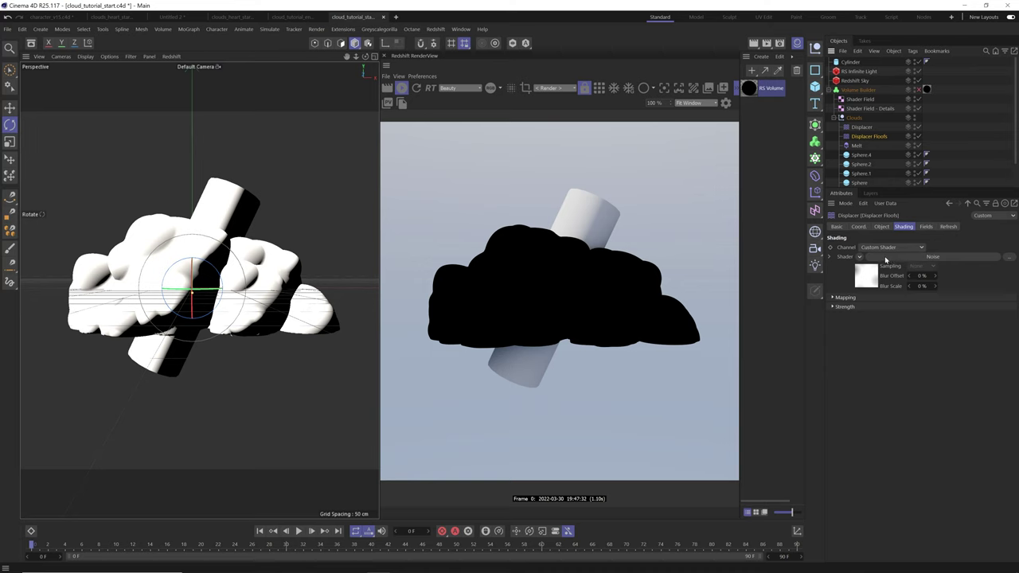
Change the Displacer Floofs noise type to Wavy Turbulence and lower its Global Scale to about 398 %.
left_click(886, 258)
left_click(946, 333)
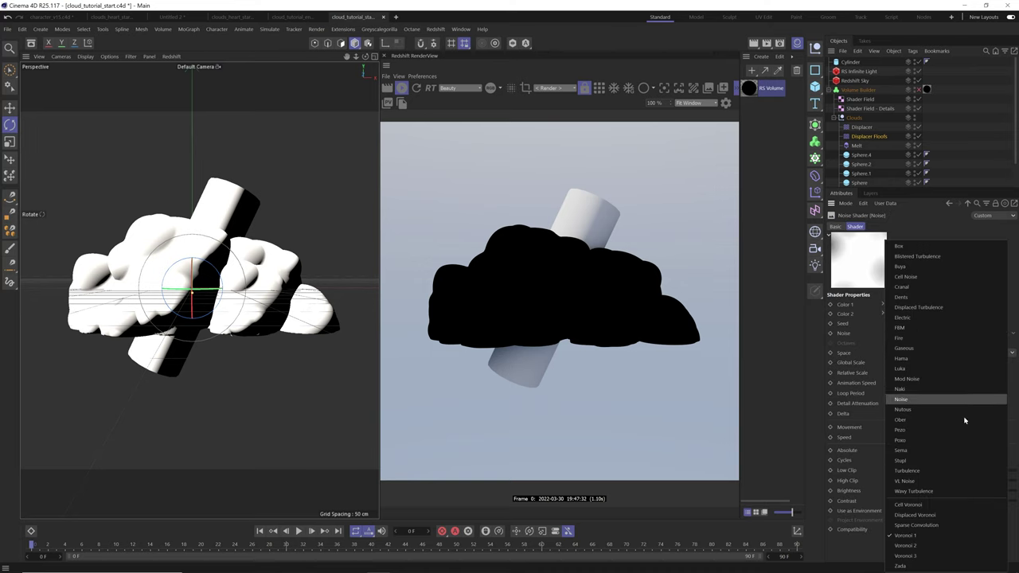
left_click(924, 491)
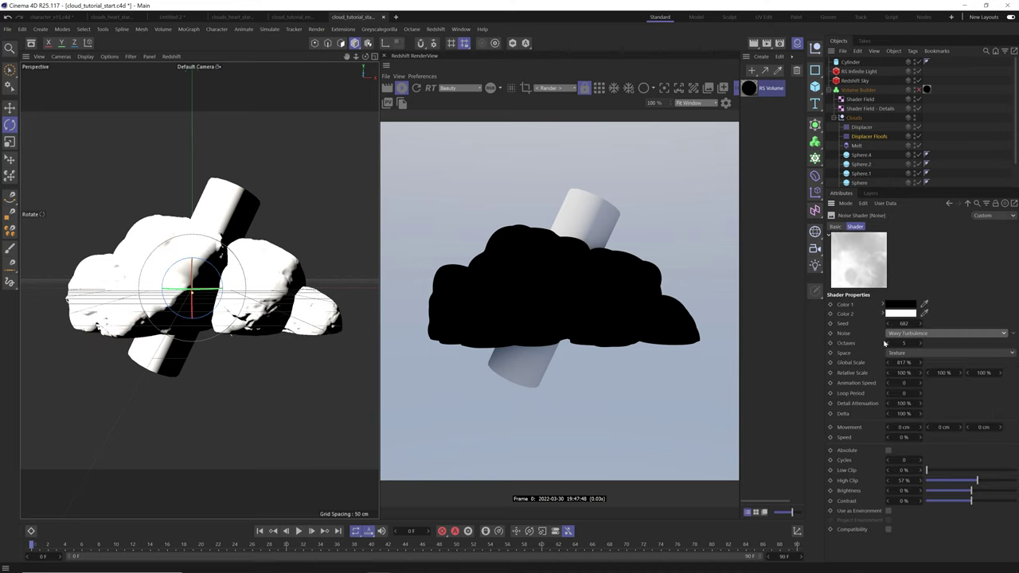
left_click_drag(866, 364, 667, 382)
Disable the RS Infinite Light and adjust the Displacer Floofs noise to a Global Scale of 298 % and a Contrast of 18 %.
left_click(917, 70)
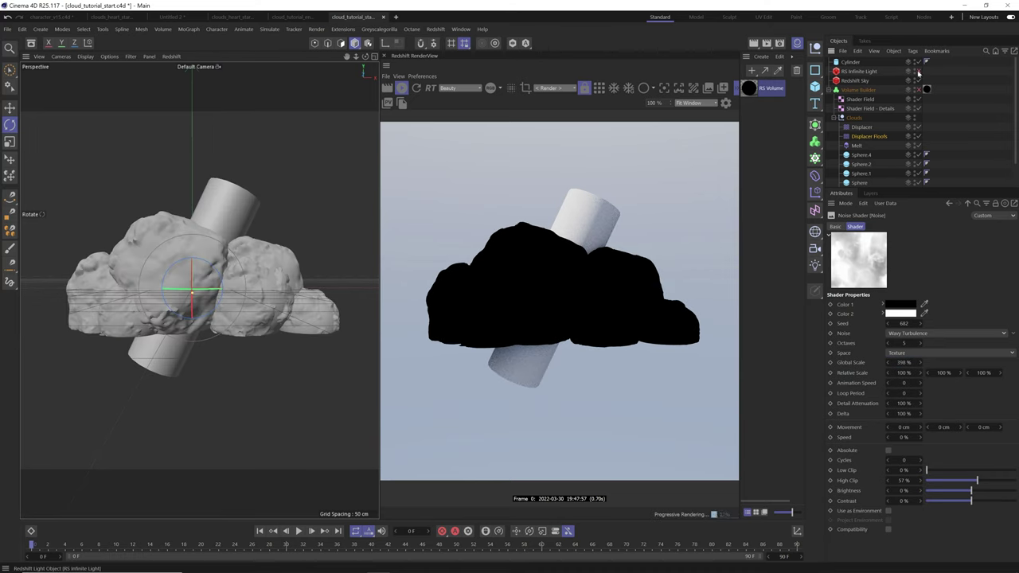
left_click_drag(889, 362, 859, 363)
mouse_move(972, 502)
left_mouse_down()
mouse_move(995, 501)
mouse_move(978, 502)
left_mouse_up()
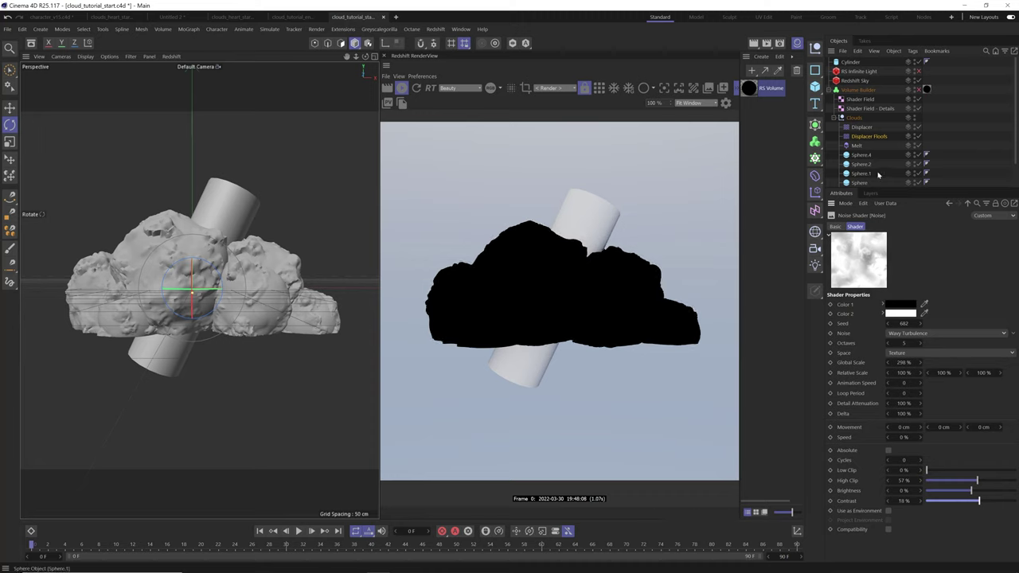
Set the Displacer Floofs displacement type to Intensity and raise its Height, first to 9 cm and on to 30 cm.
left_click(867, 138)
left_click(881, 227)
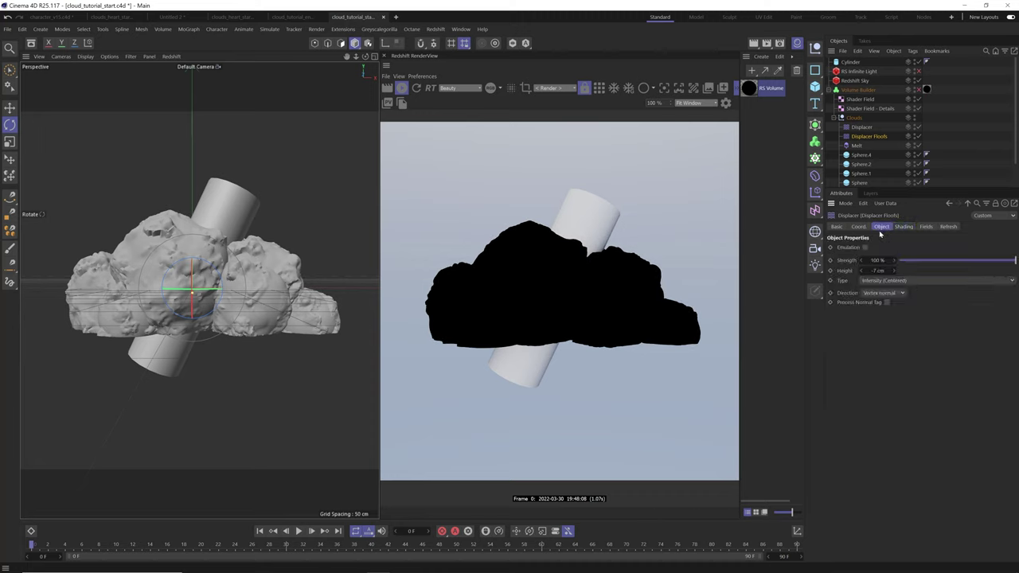
left_click_drag(878, 271, 888, 271)
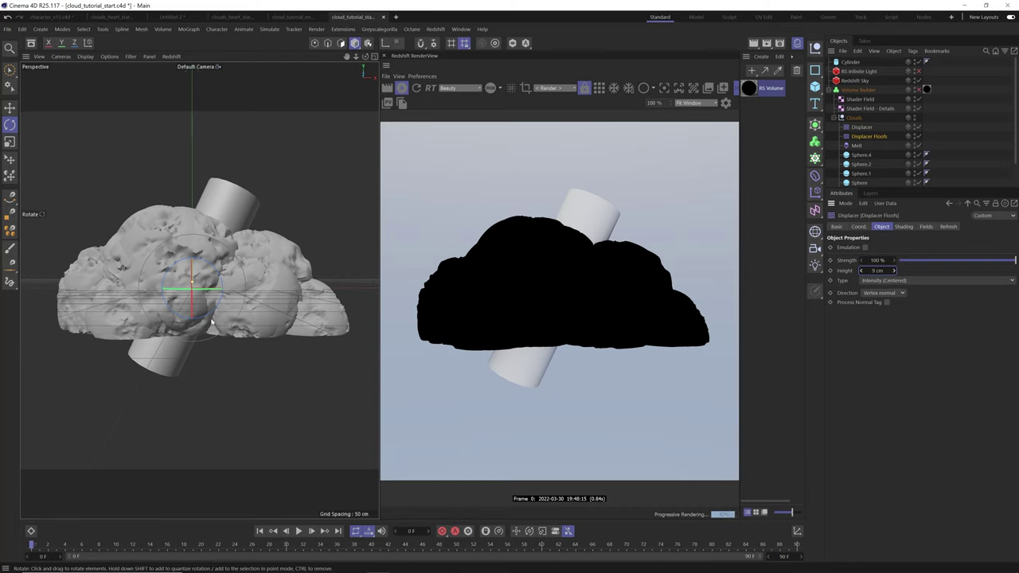
left_click(880, 282)
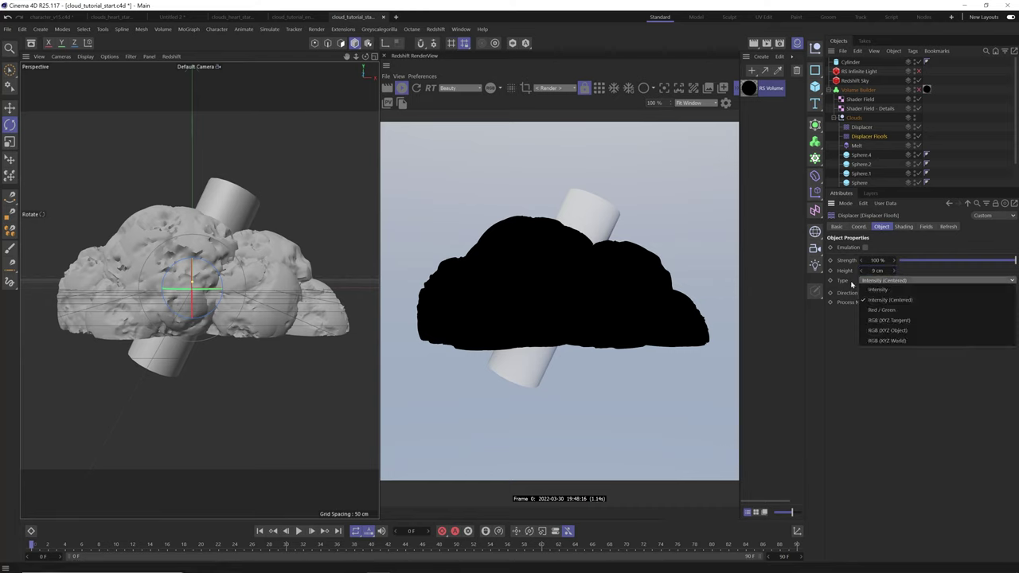
left_click(903, 289)
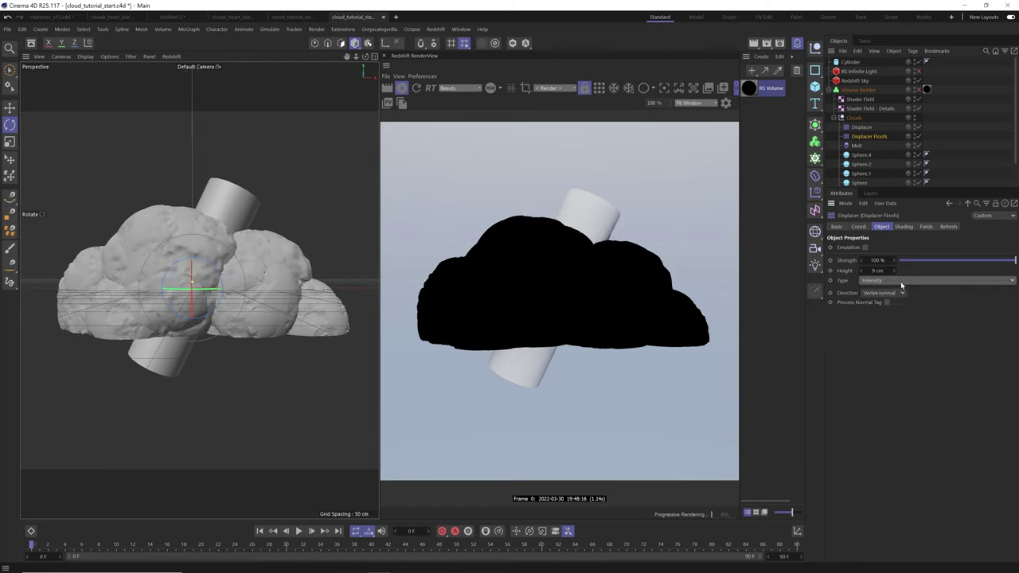
left_click_drag(880, 272, 890, 272)
Set the Displacer Floofs noise to Low Clip 60 %, High Clip 89 %, Contrast 0 %, Global Scale 394 % and Seed 647.
left_click(902, 227)
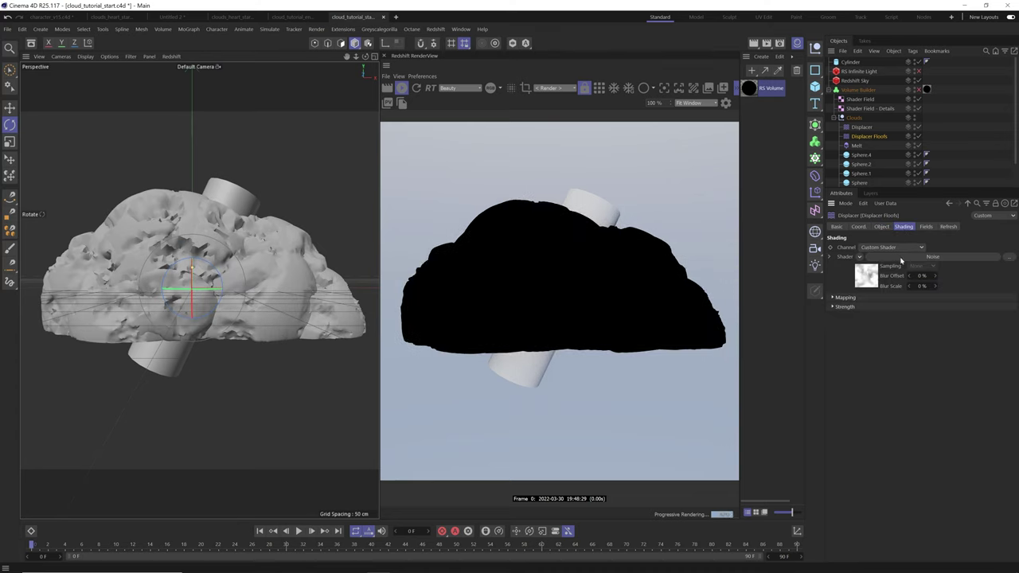
left_click(890, 255)
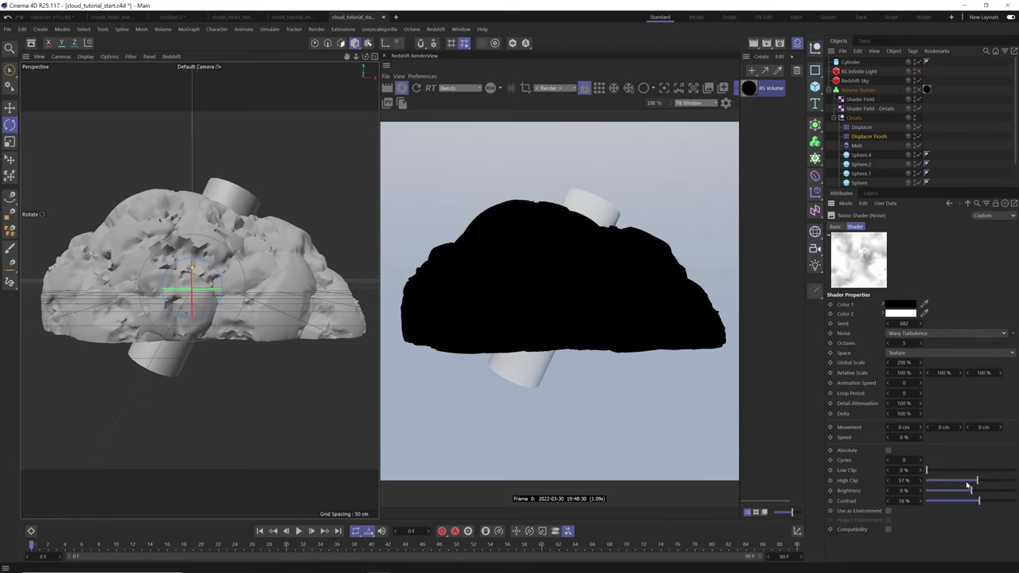
mouse_move(989, 482)
left_mouse_down()
mouse_move(972, 472)
mouse_move(1000, 481)
mouse_move(979, 472)
left_mouse_up()
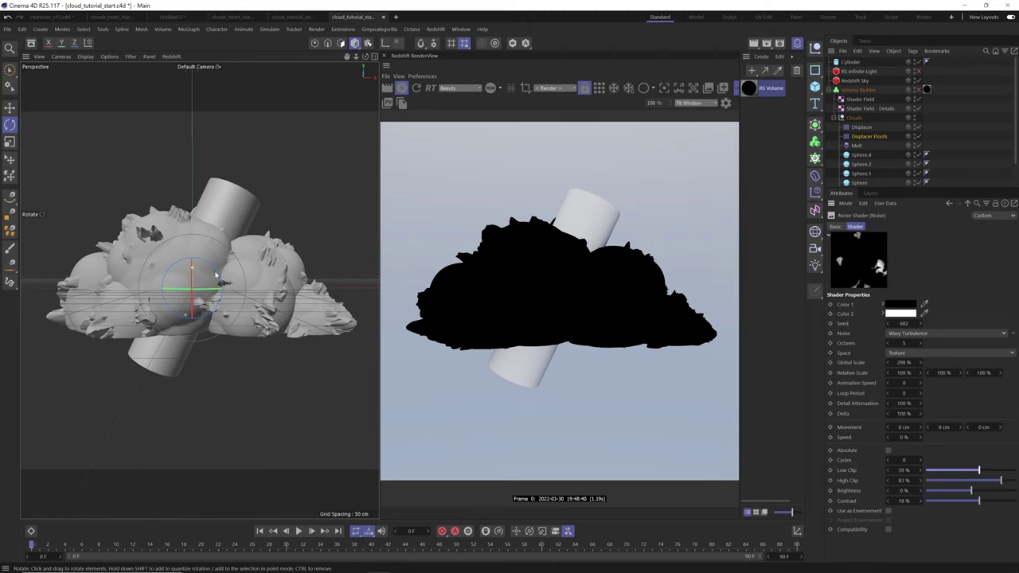
left_click_drag(903, 501, 898, 501)
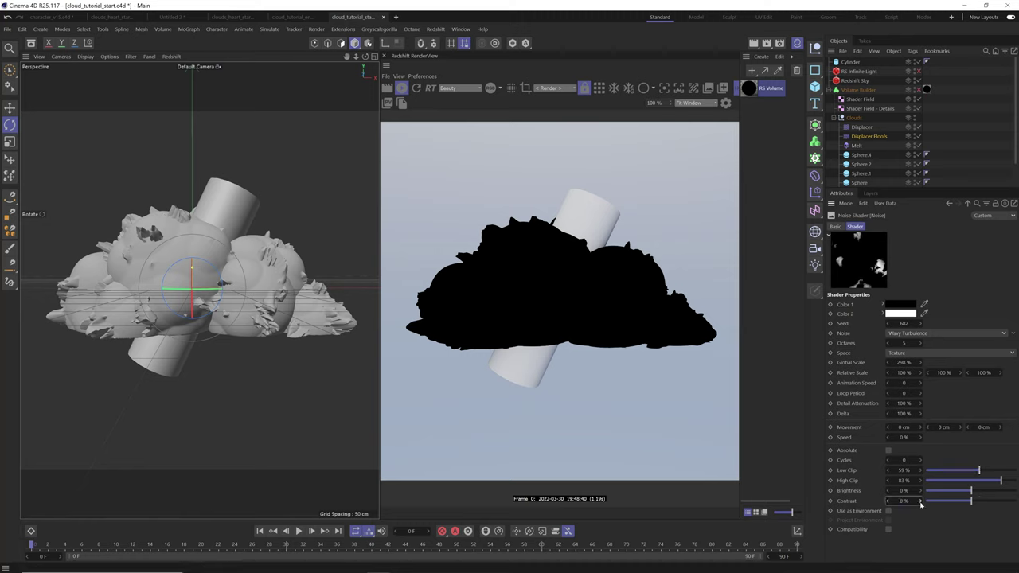
left_click_drag(980, 470, 980, 473)
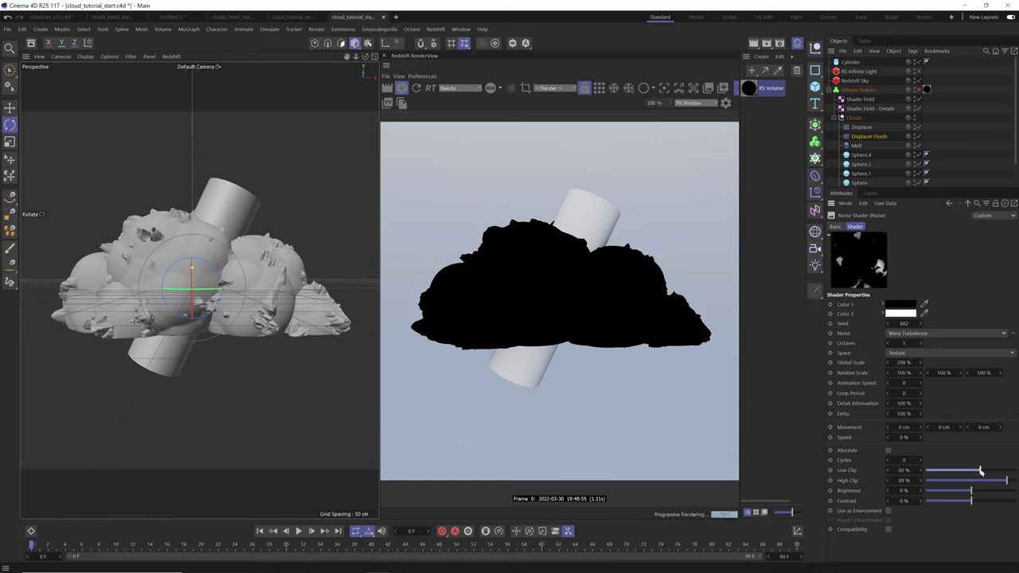
left_click_drag(908, 369, 932, 357)
left_click_drag(907, 323, 885, 323)
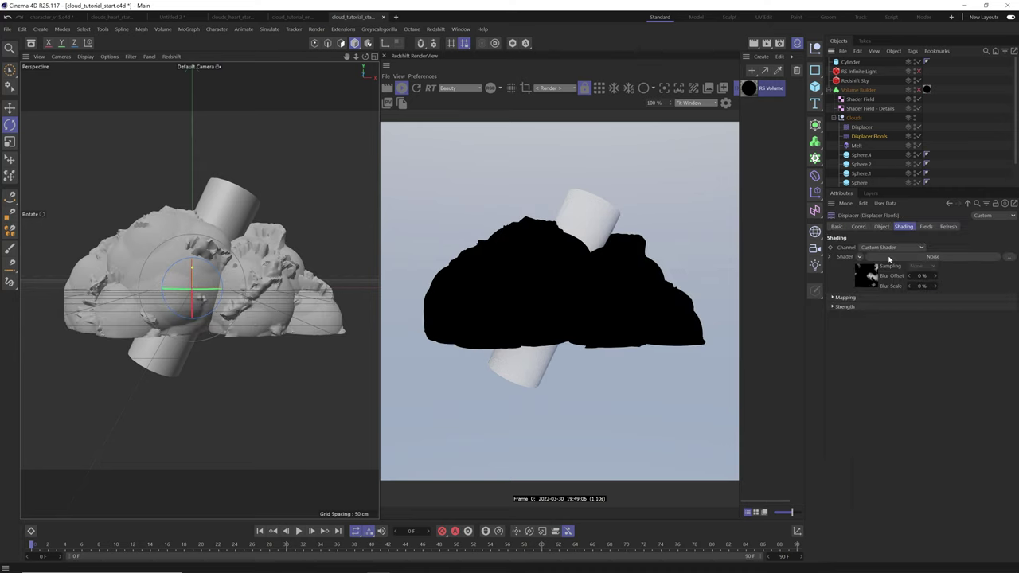
Re-enable the Volume Builder and raise the Low Clip of the Displacer Floofs noise to 72 %.
left_click(877, 91)
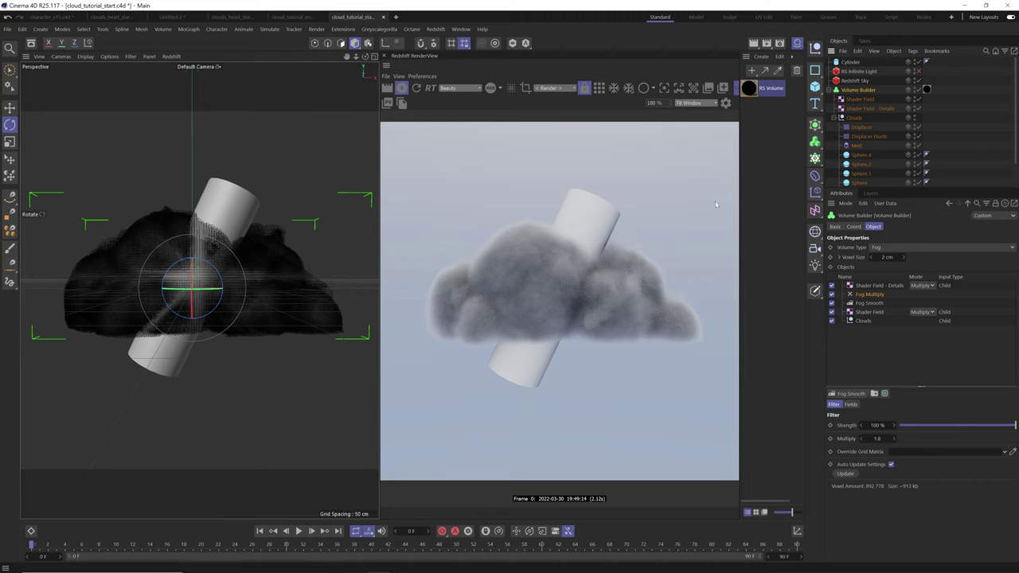
left_click(869, 136)
left_click(881, 227)
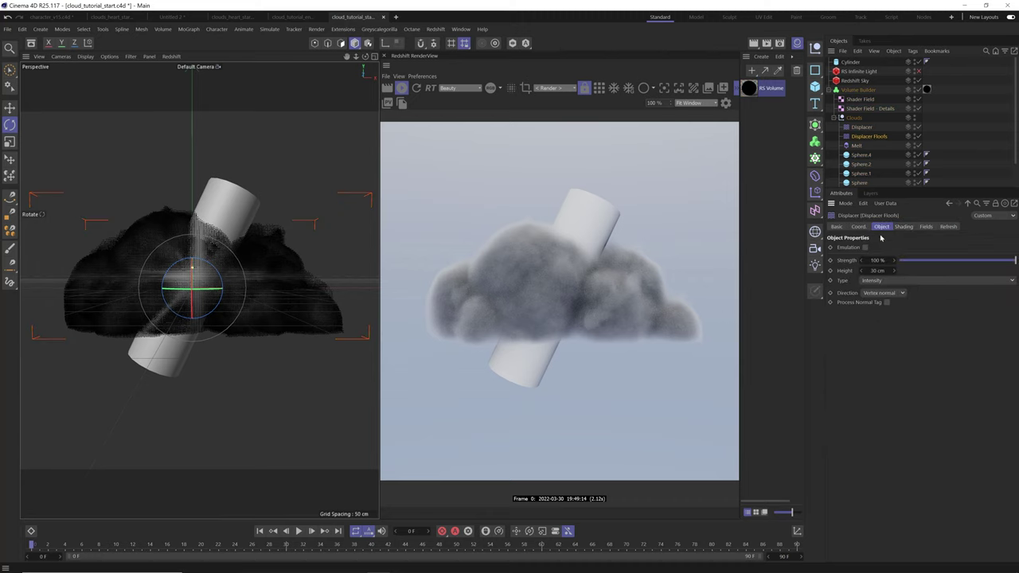
double_click(878, 270)
left_click(904, 227)
left_click(917, 257)
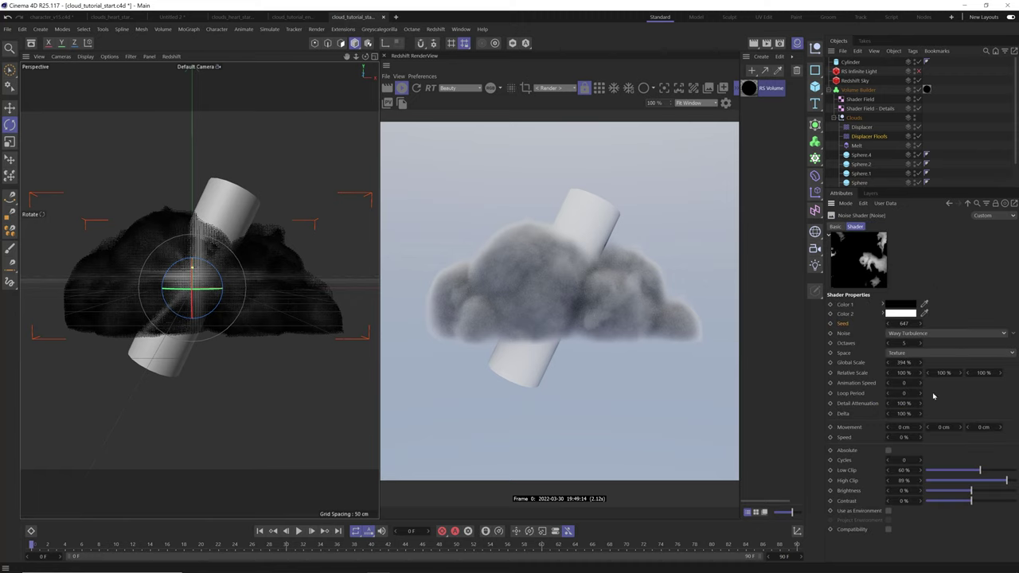
left_click(991, 471)
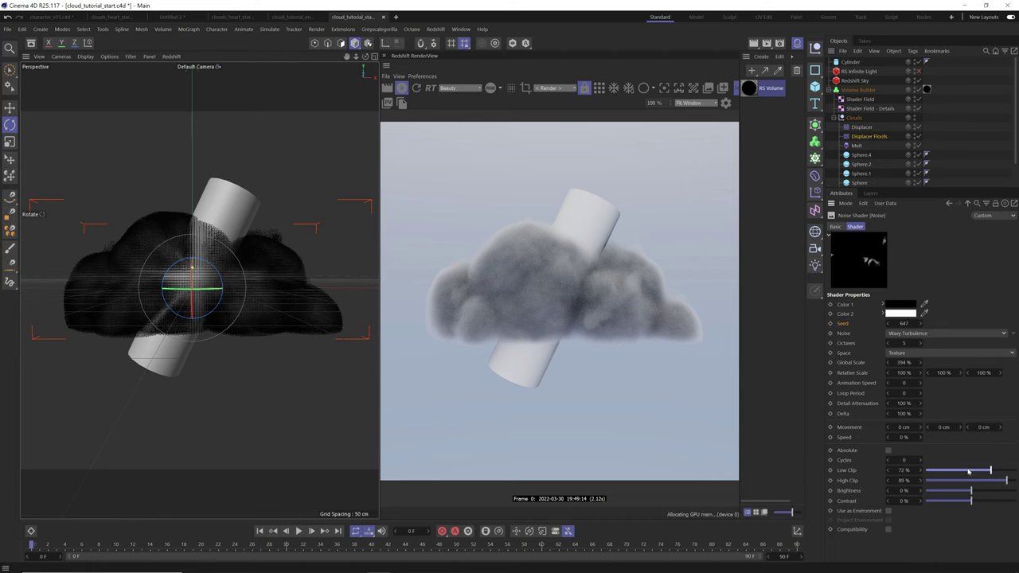
Disable the Volume Builder and tune the Displacer Floofs noise to Low Clip 57 % and High Clip 66 %.
left_click(966, 472)
left_click(963, 470)
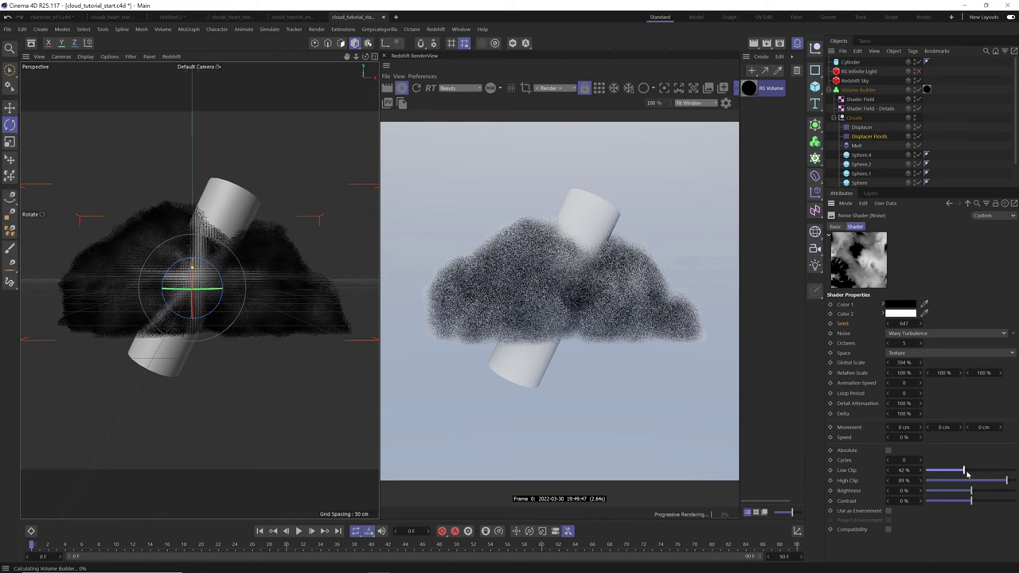
left_click(981, 481)
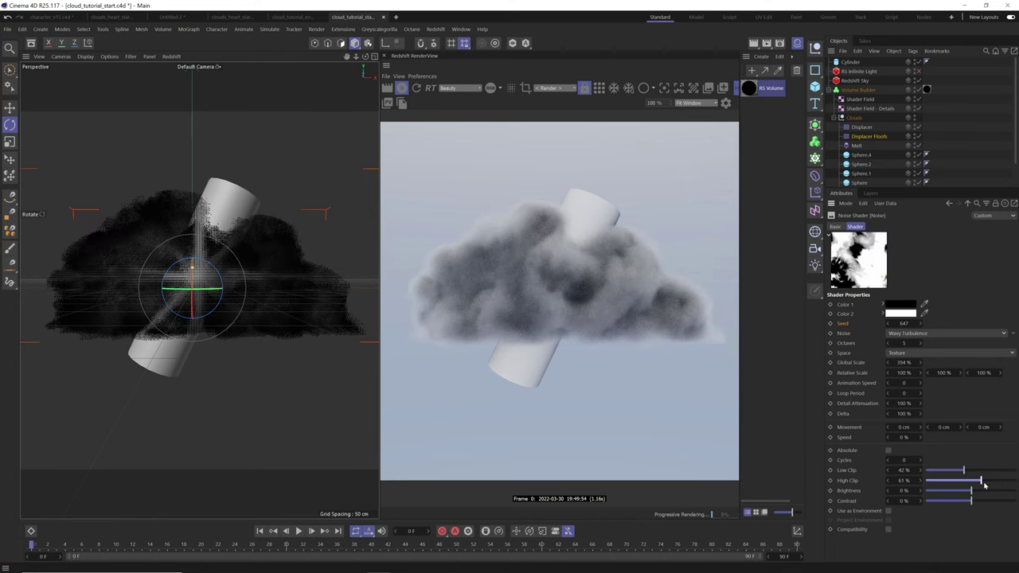
left_click(983, 481)
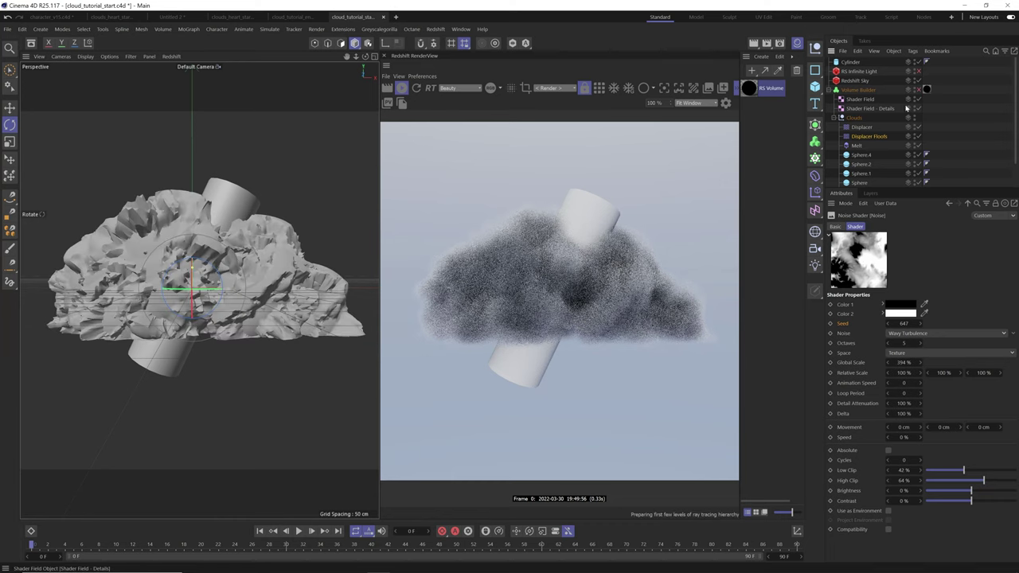
left_click(976, 471)
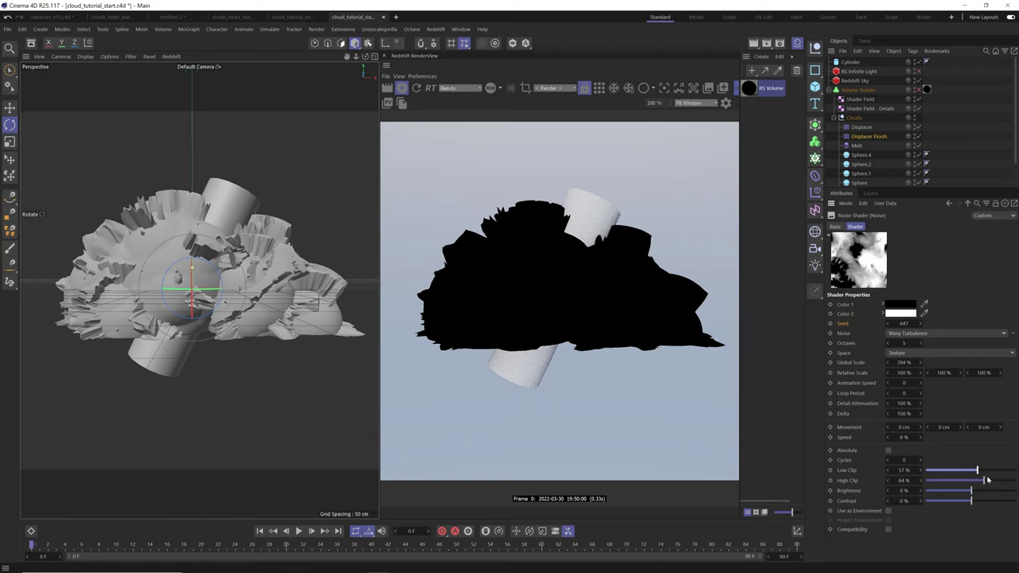
left_click(987, 480)
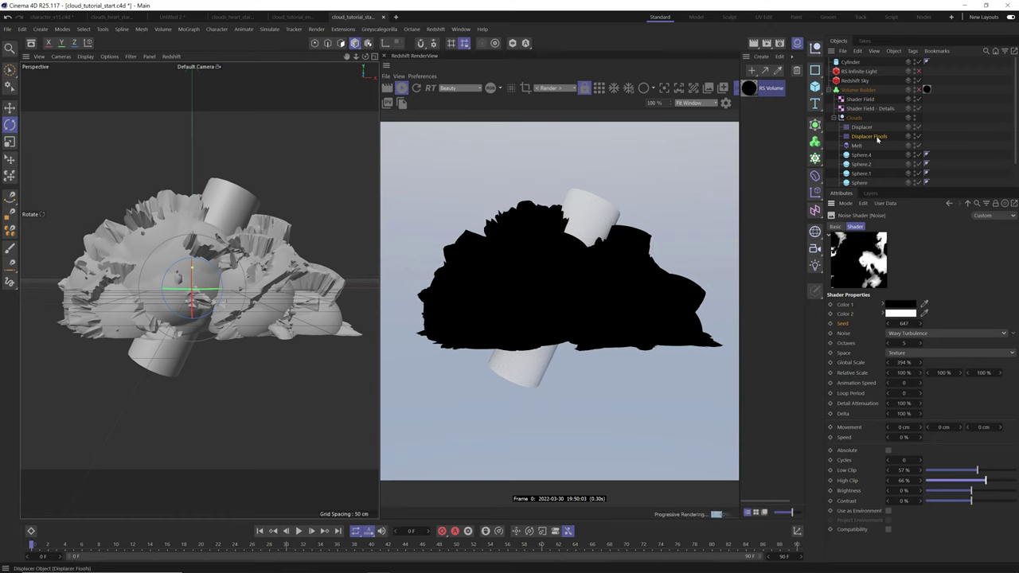
Lower the Height of the Displacer Floofs deformer to 11 cm.
left_click(872, 136)
left_click(861, 271)
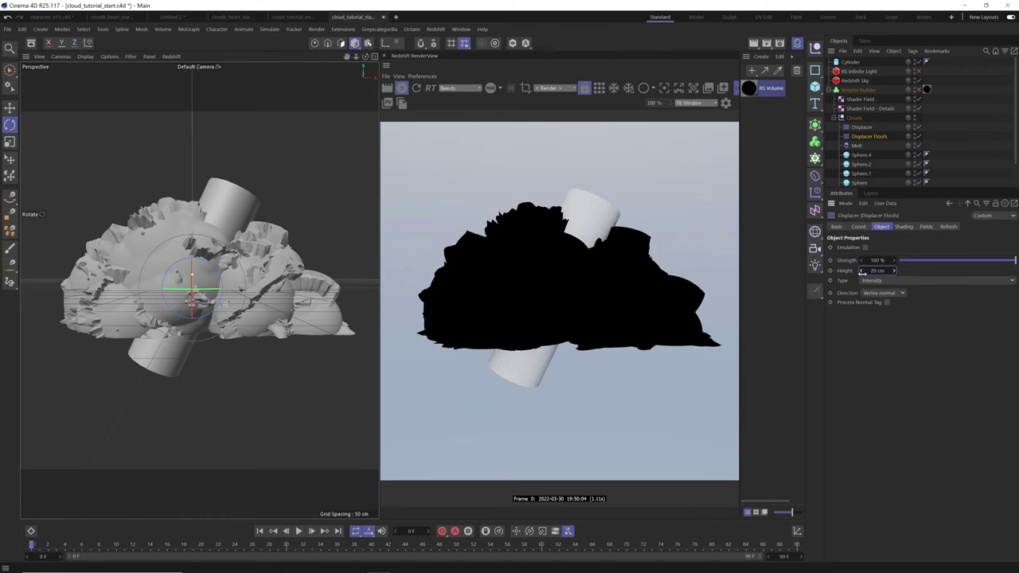
left_click_drag(861, 271, 858, 272)
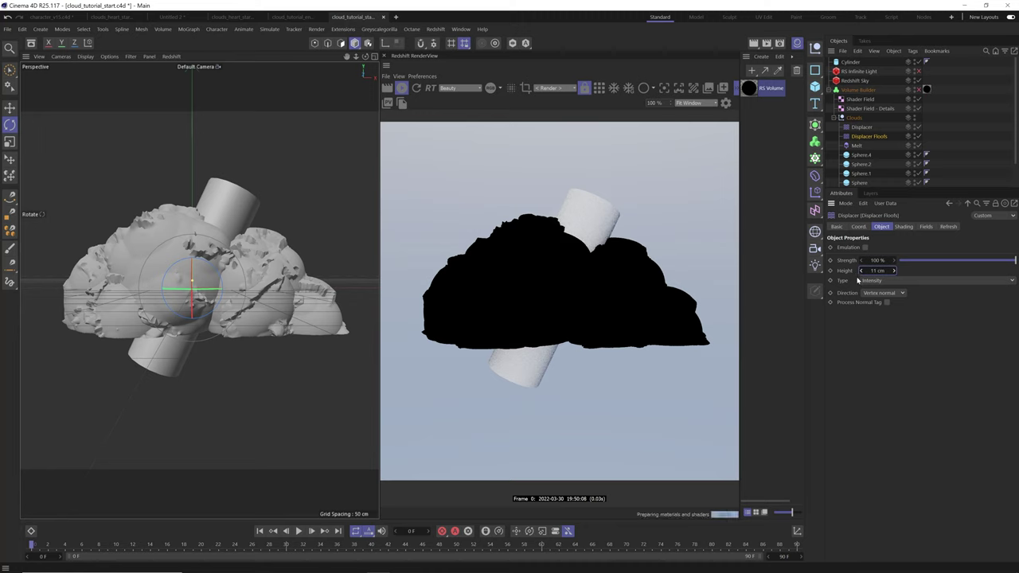
Set the Displacer Floofs noise to Octaves 7.3, Low Clip 64 %, High Clip 78 % and Seed 649.
left_click(904, 226)
left_click(911, 258)
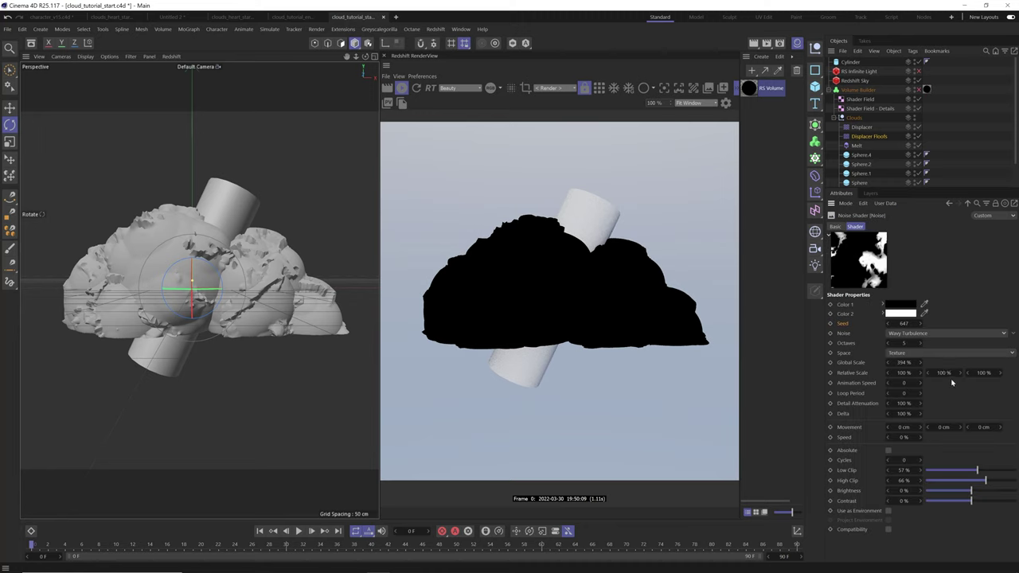
left_click_drag(885, 344, 862, 345)
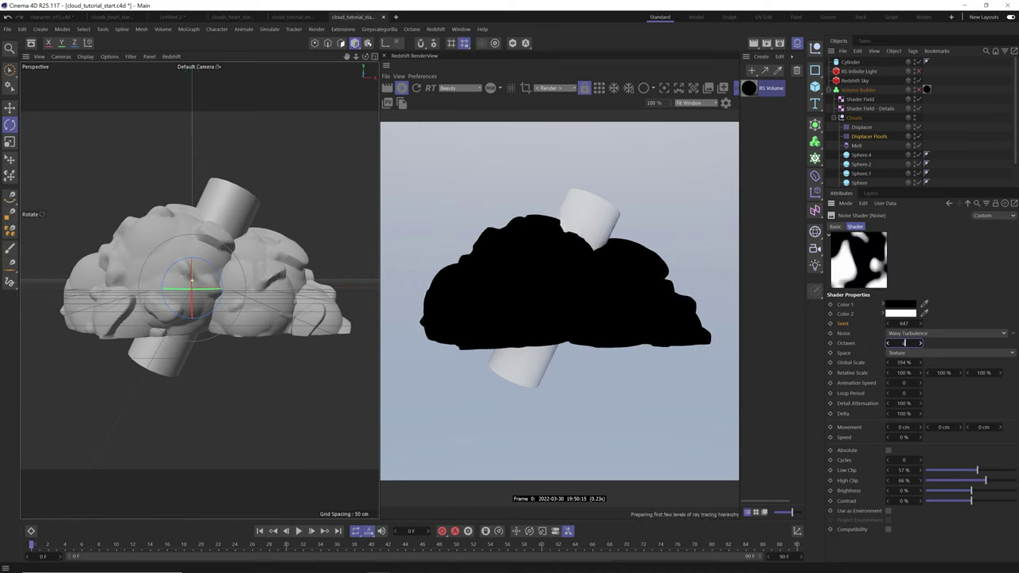
left_click_drag(926, 347, 963, 343)
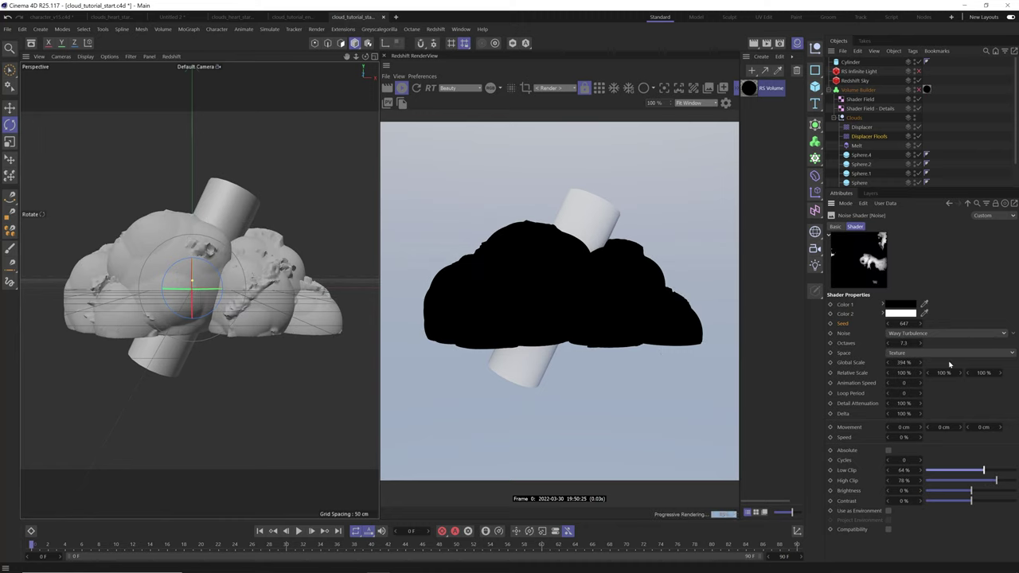
left_click(920, 325)
left_click(920, 324)
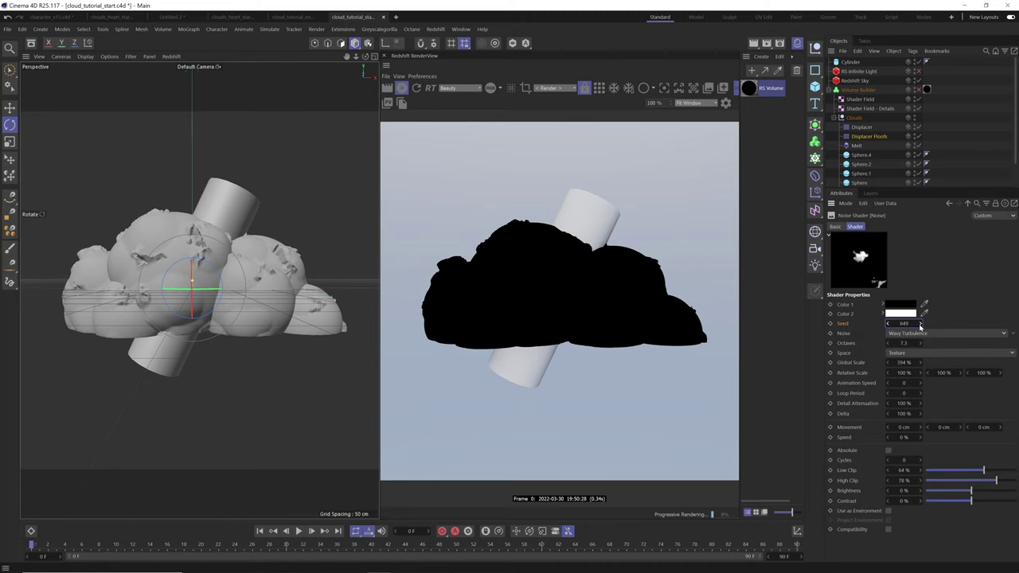
Raise the Displacer Floofs Height to 18 cm, re-enable the Volume Builder, and toggle Displacer Floofs off and on to compare the render.
left_click(874, 137)
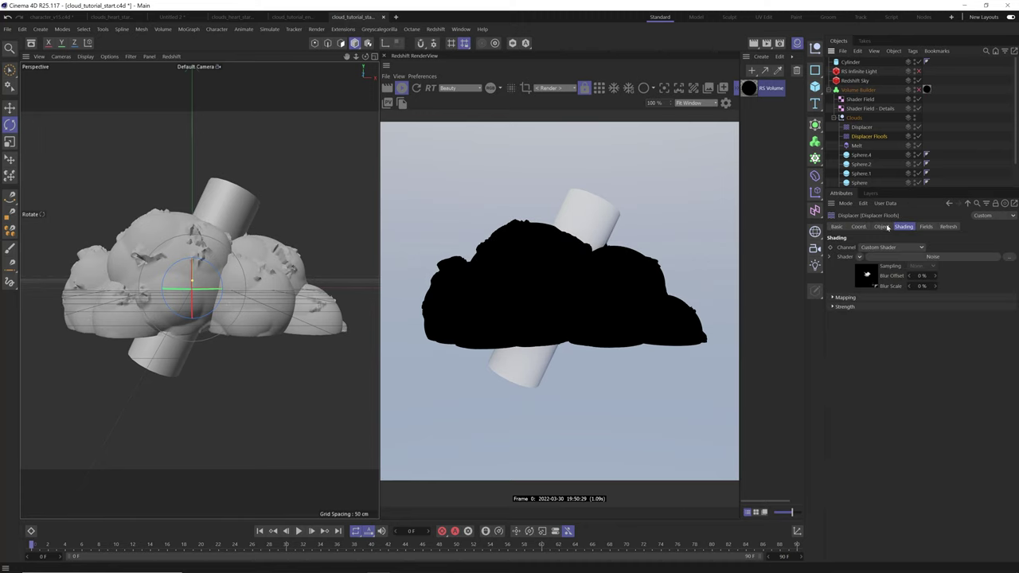
left_click(881, 227)
left_click(894, 271)
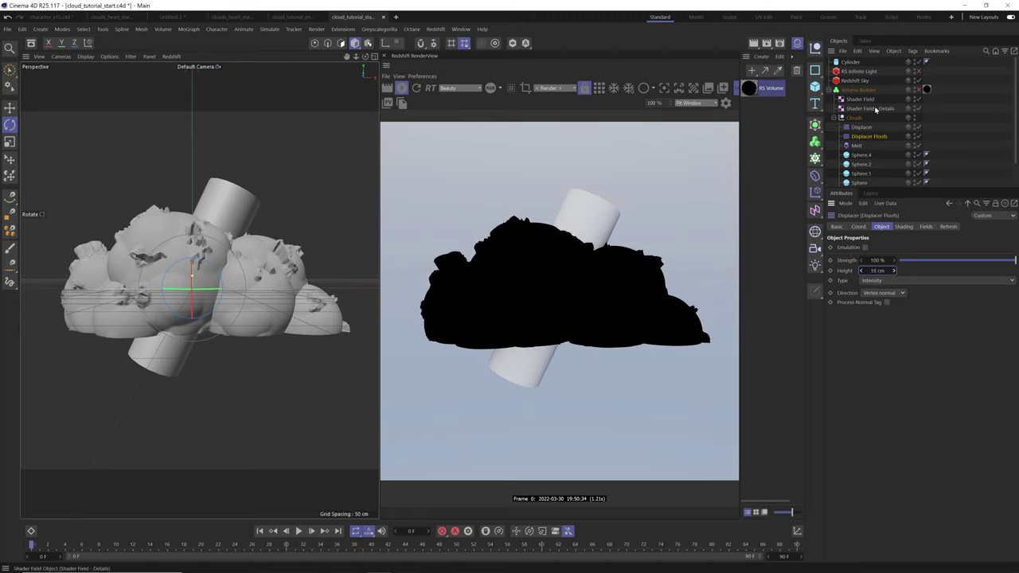
left_click(919, 91)
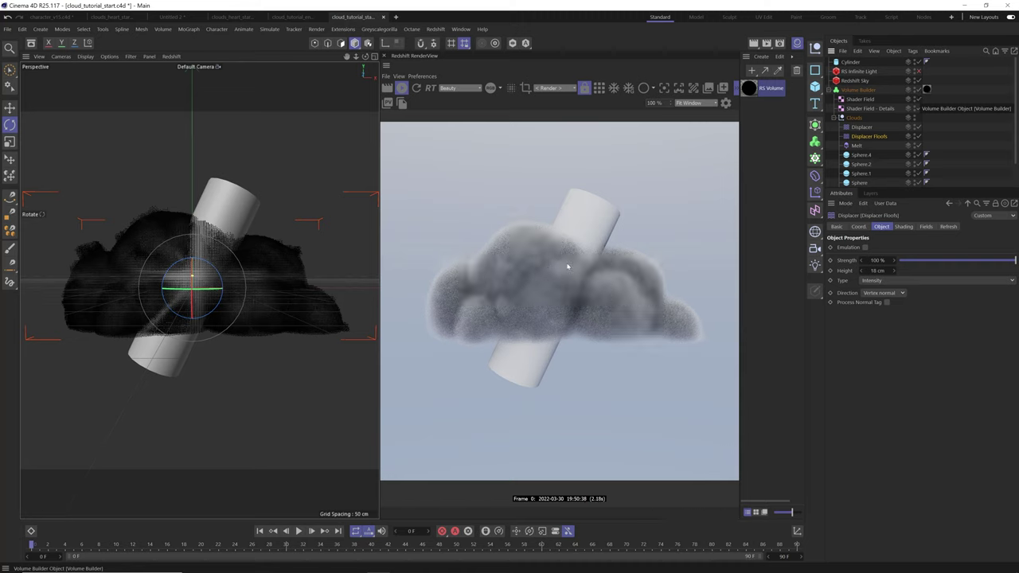
left_click(918, 137)
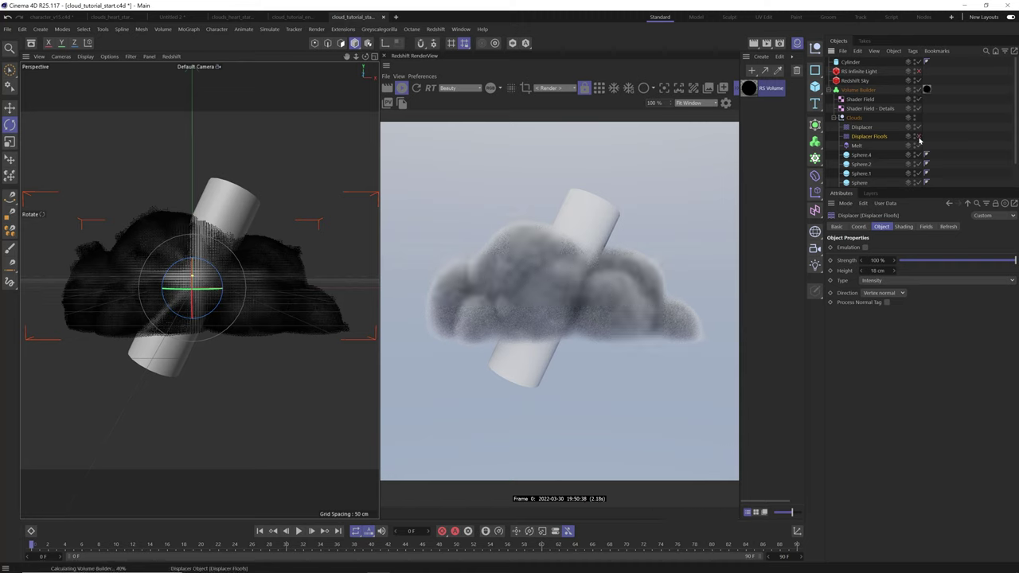
left_click(918, 136)
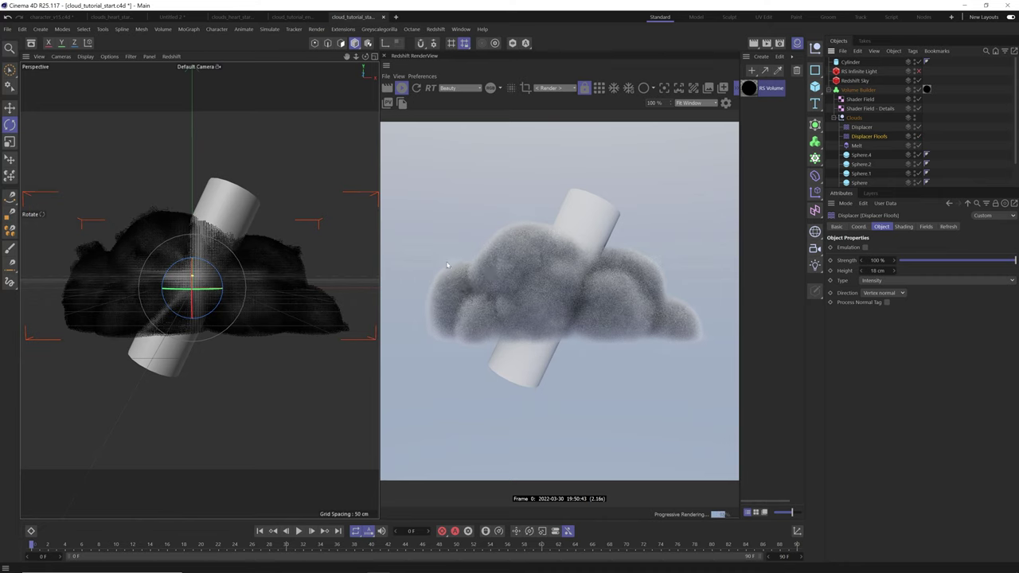
Enable the RS Infinite Light and rotate it so it lights the cloud from the side.
left_click(870, 108)
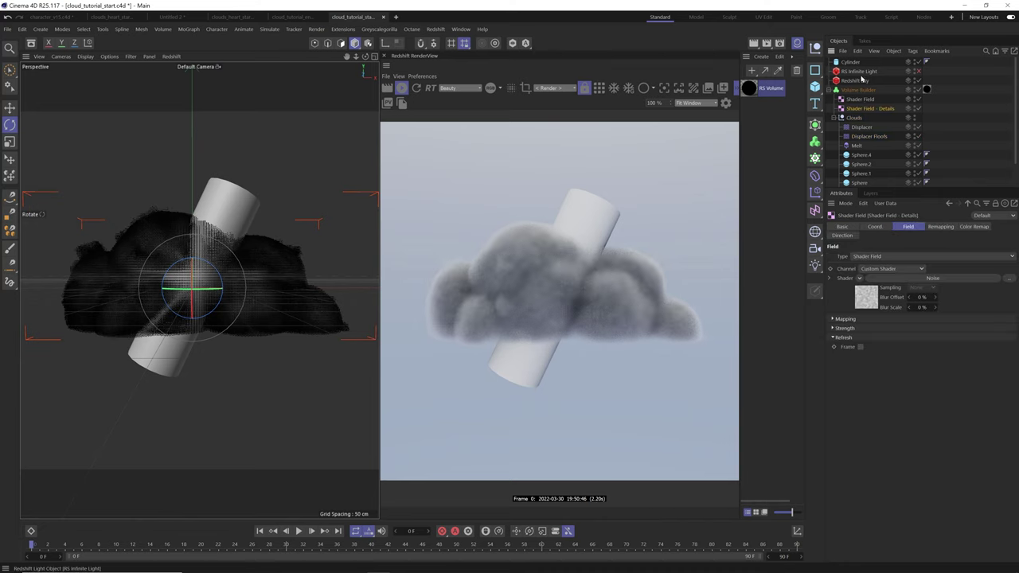
left_click(919, 72)
left_click(859, 72)
mouse_move(183, 296)
left_mouse_down()
mouse_move(144, 286)
mouse_move(183, 300)
left_mouse_up()
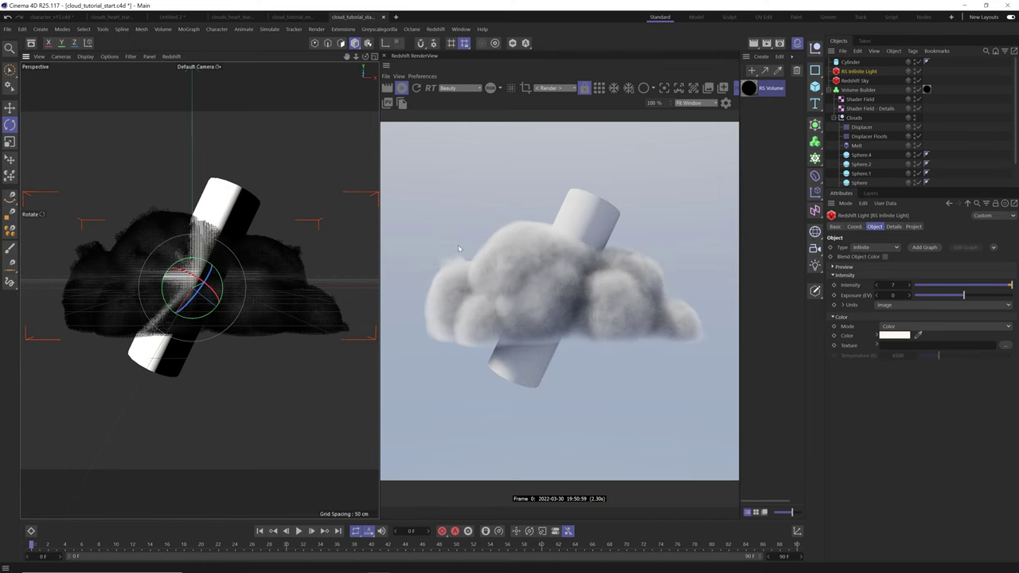
Set the Displacer Floofs noise to Octaves 5 and Seed 651, and collapse the Clouds group.
left_click(869, 137)
left_click(904, 226)
left_click(932, 256)
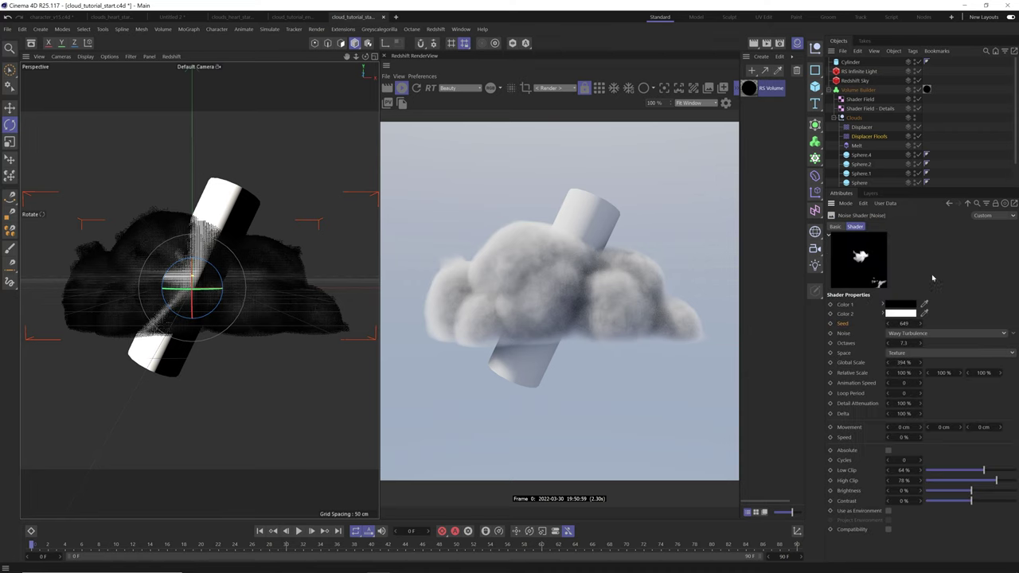
left_click(908, 343)
key("Return")
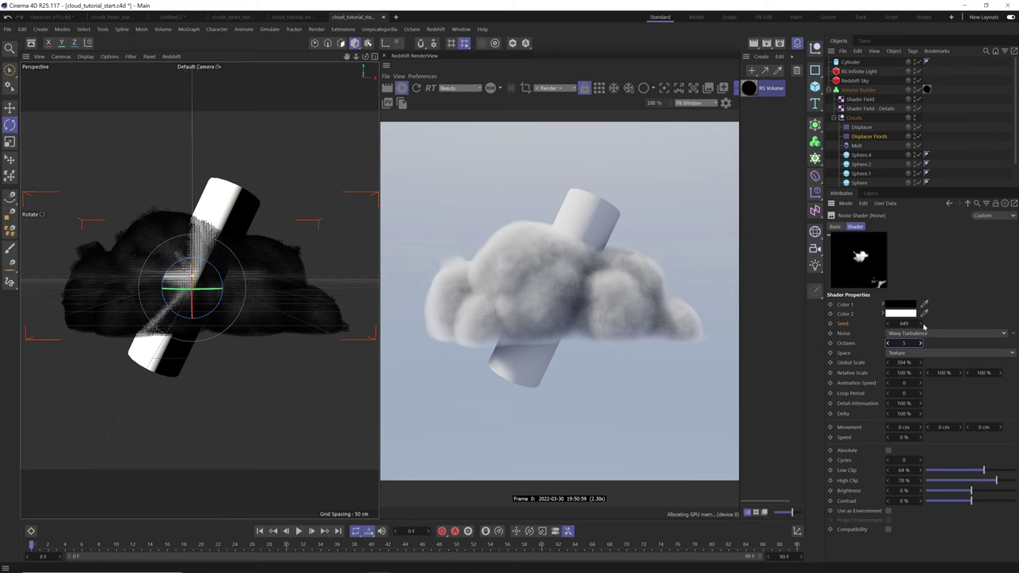
left_click(921, 324)
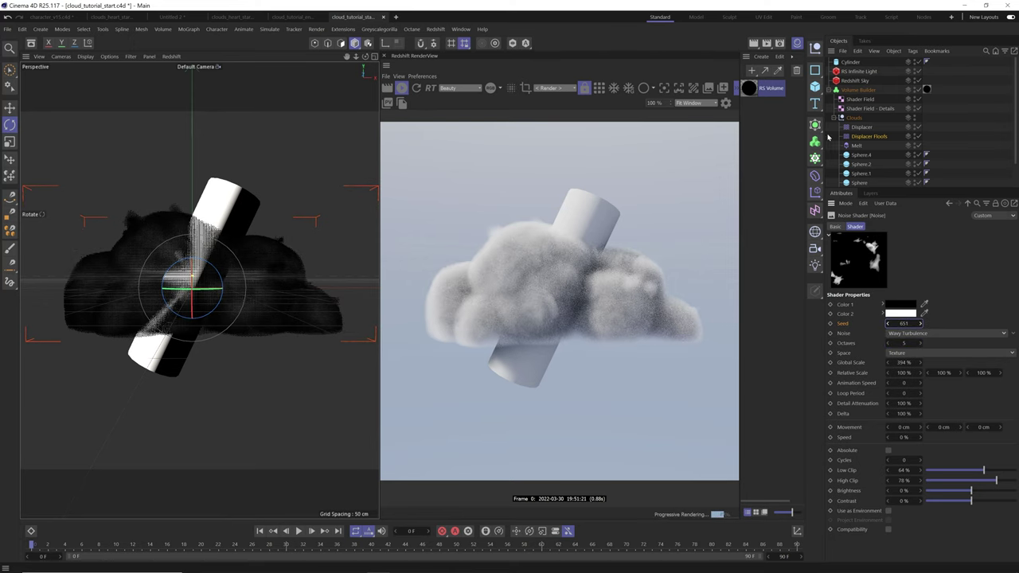
left_click(834, 118)
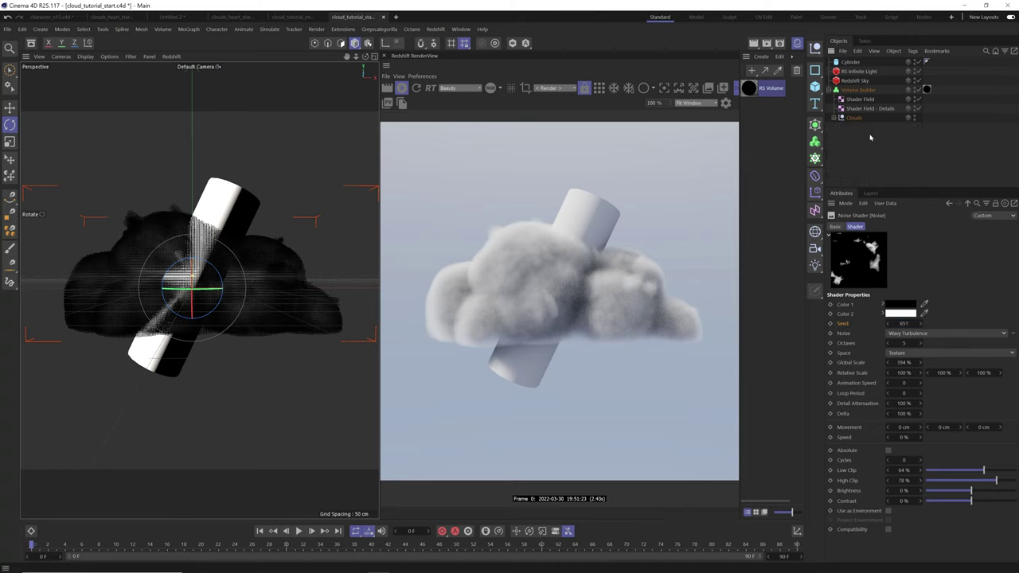
Switch to the clouds_heart_star_0002.c4d scene and examine its Star and Heart meshes, Volume Builder setup and Heart displacer shading.
left_click(232, 16)
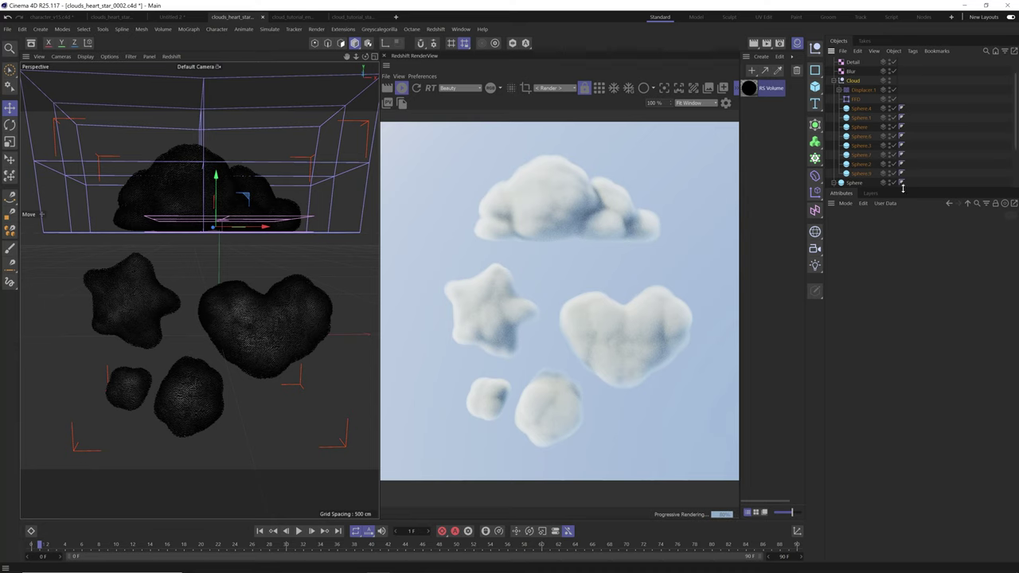
left_click_drag(903, 188, 903, 315)
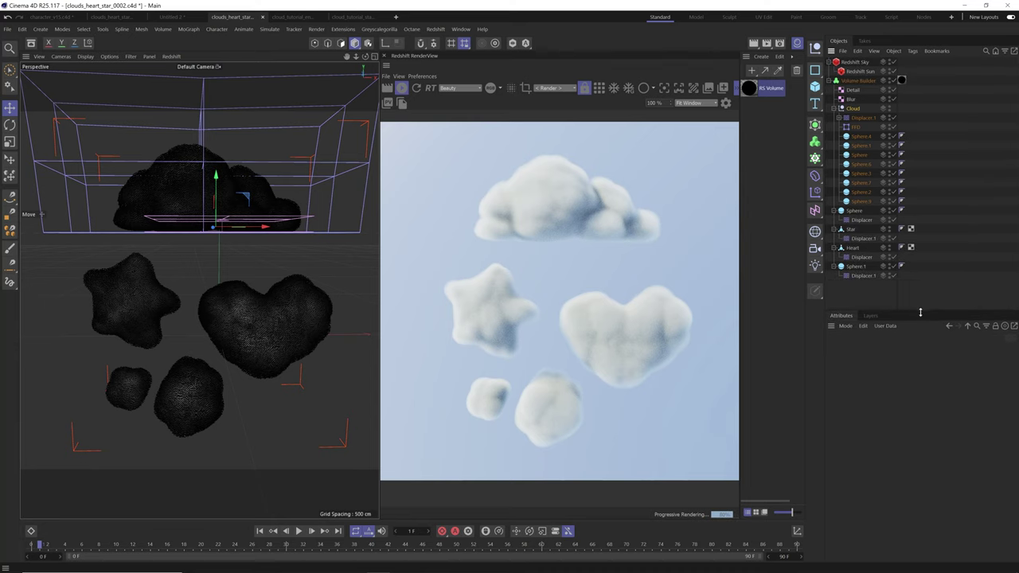
left_click(854, 247)
left_click(850, 230)
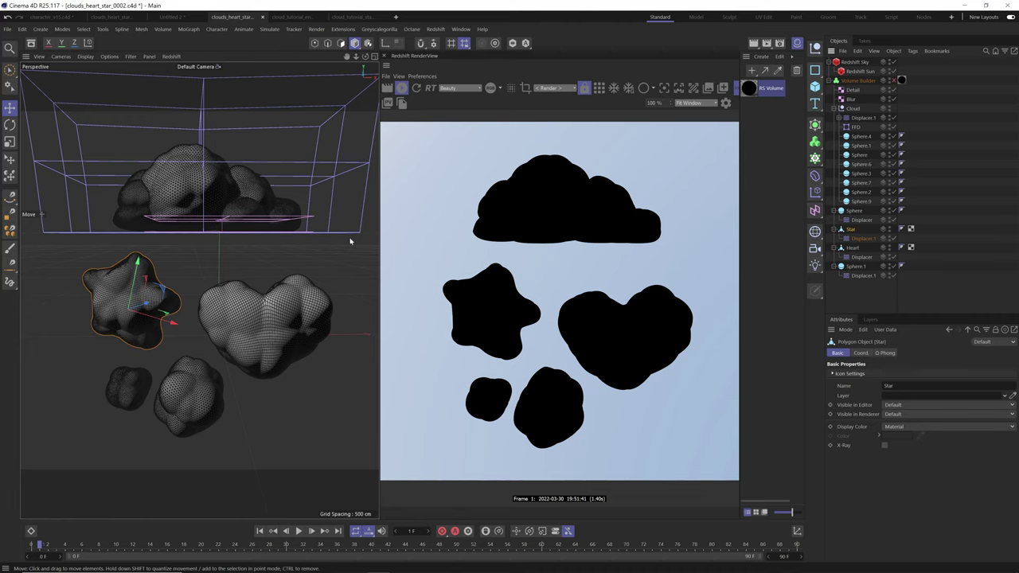
left_click(895, 82)
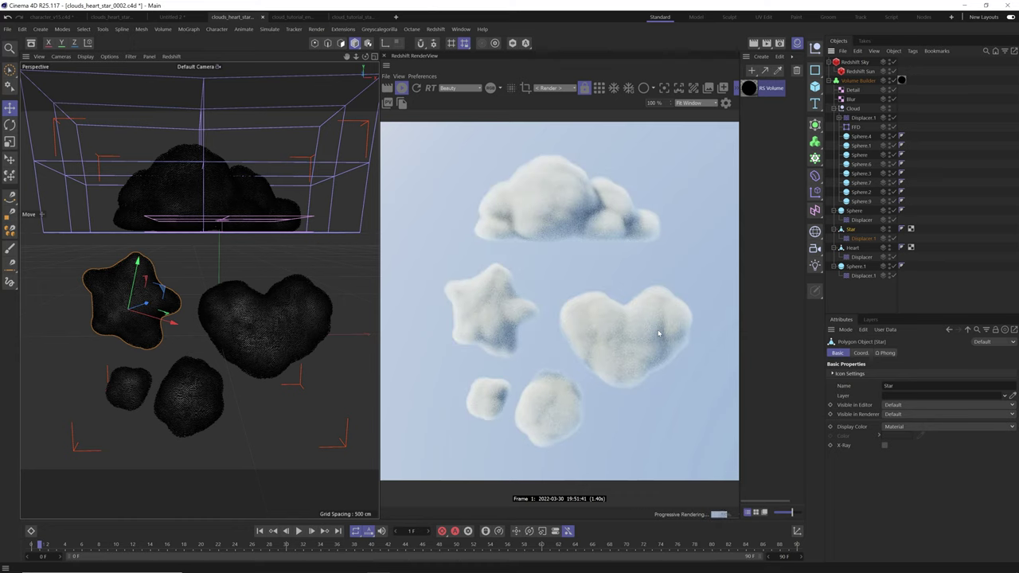
left_click(859, 81)
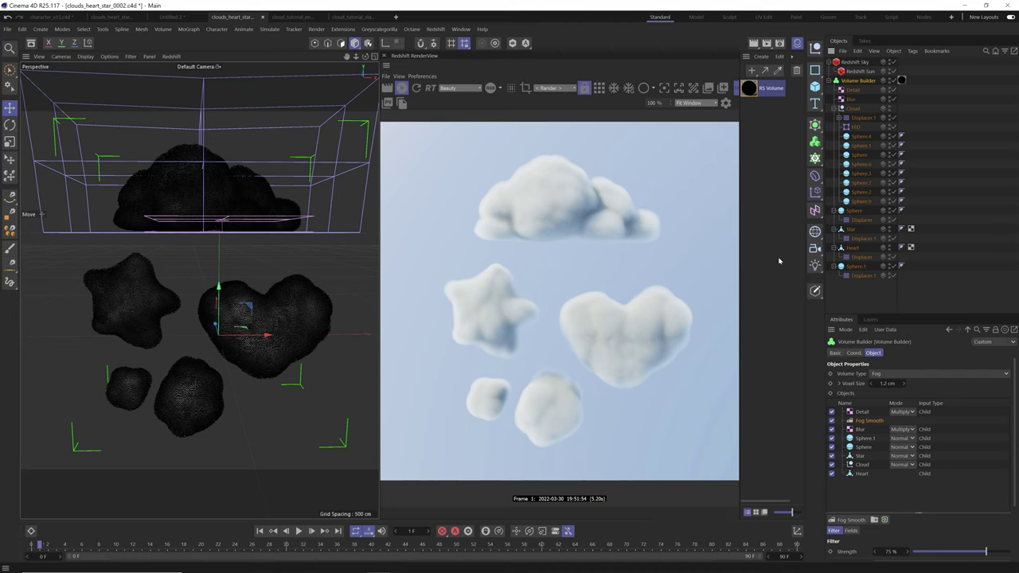
left_click(861, 257)
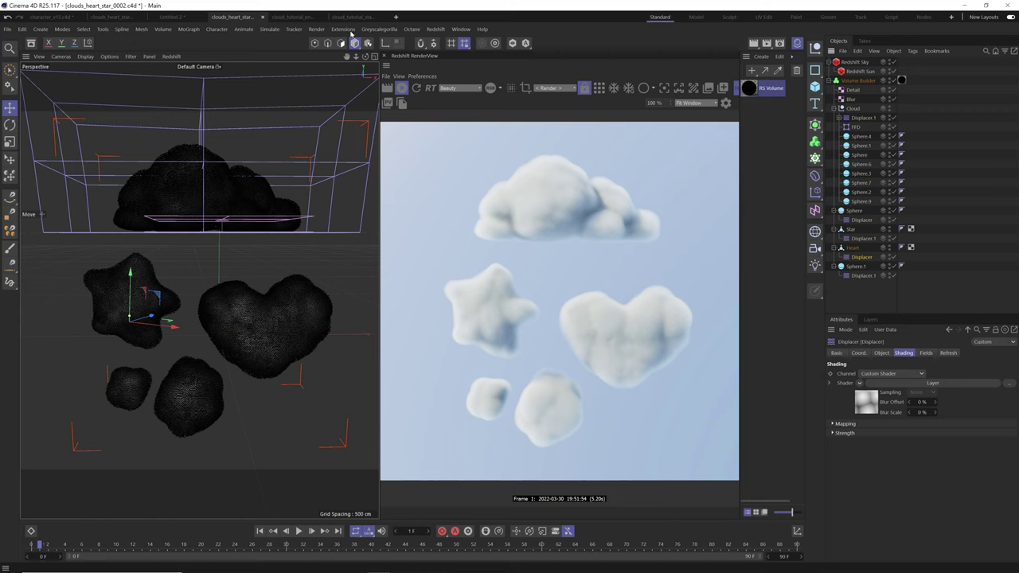
Return to the cloud_tutorial_start.c4d scene and review the Volume Builder's object and filter stack.
left_click(355, 17)
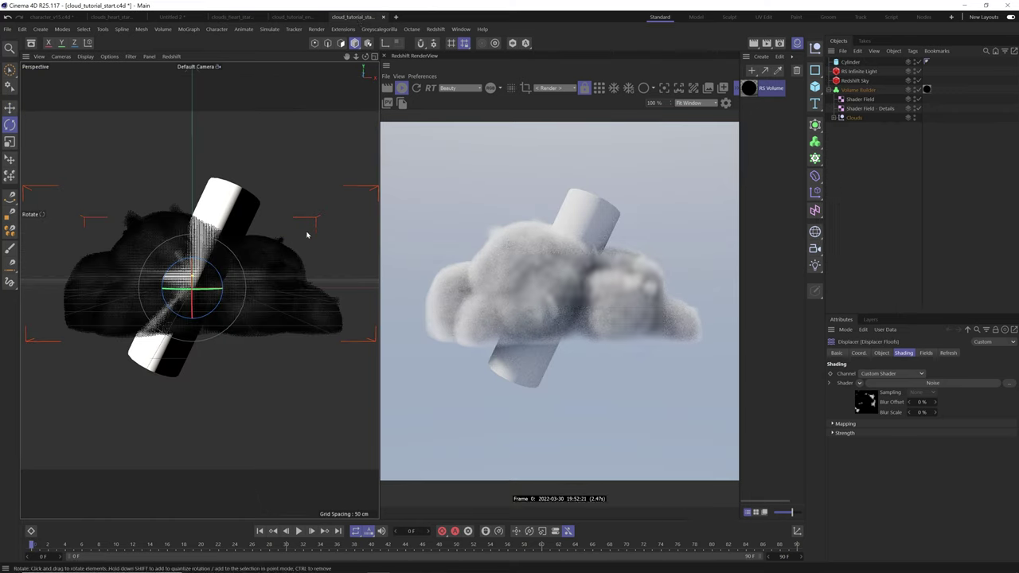
left_click_drag(266, 275, 281, 282)
key("e")
left_click(856, 91)
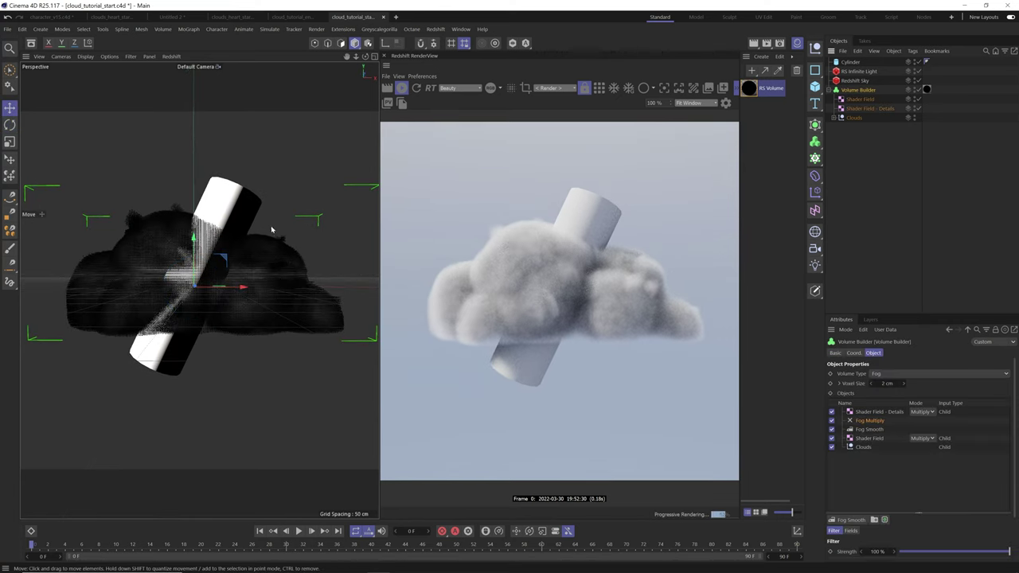
mouse_move(232, 258)
left_mouse_down()
mouse_move(225, 282)
mouse_move(221, 253)
left_mouse_up()
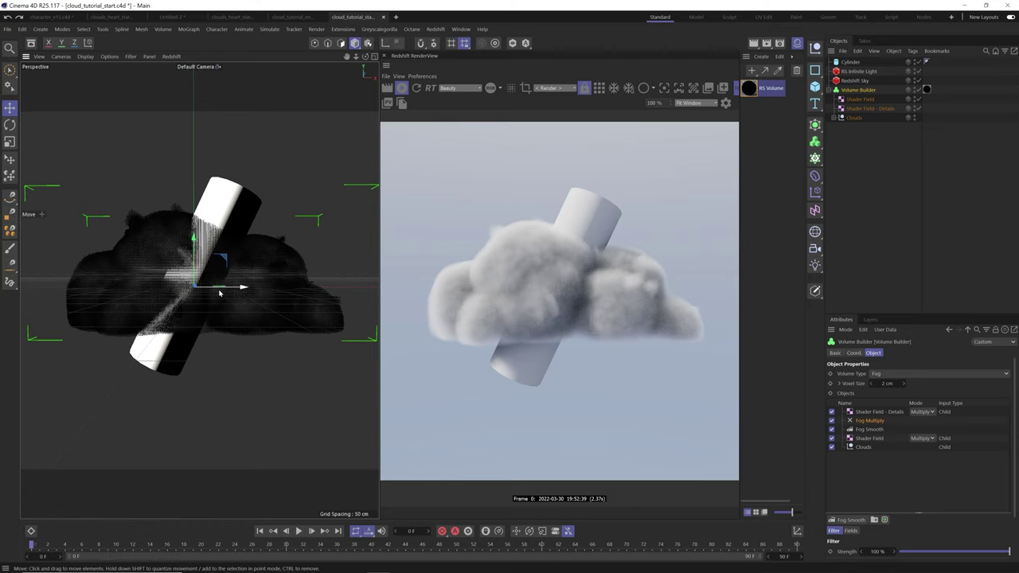
Expand the Clouds group to review its deformers and spheres, and inspect the noise settings of the first Shader Field.
left_click(853, 118)
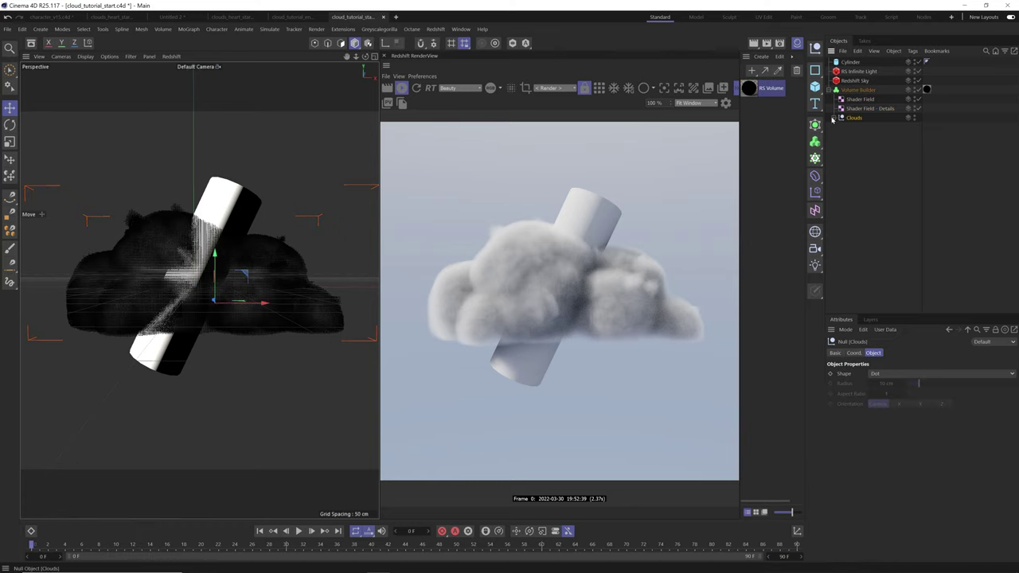
left_click(832, 119)
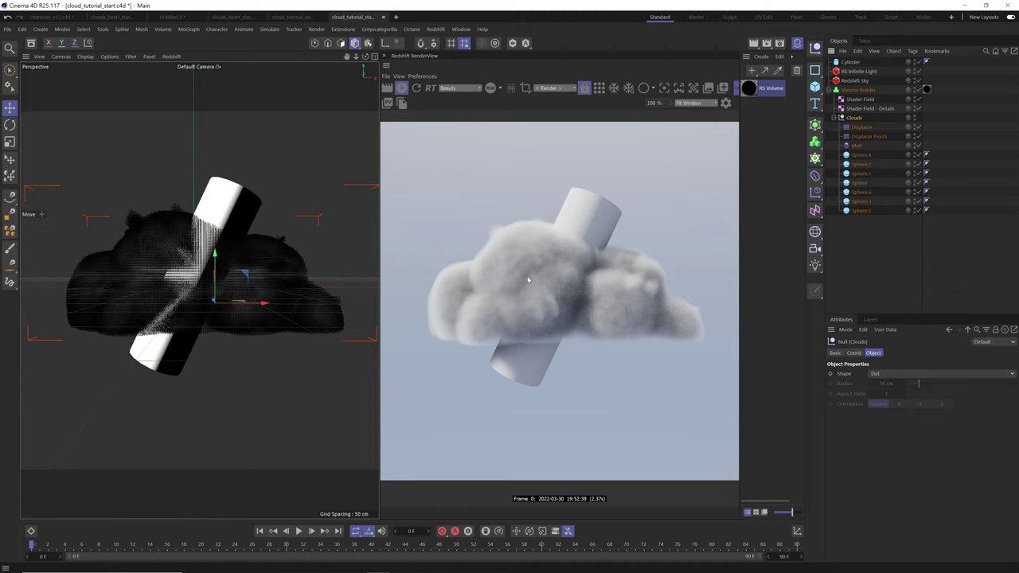
left_click(860, 99)
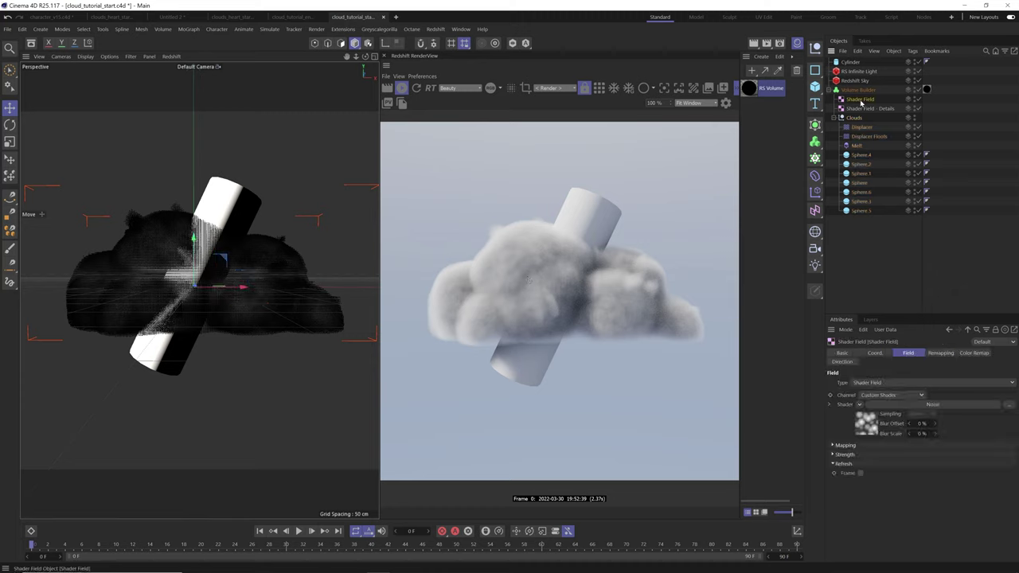
left_click(909, 406)
scroll(858, 407, "down", 3)
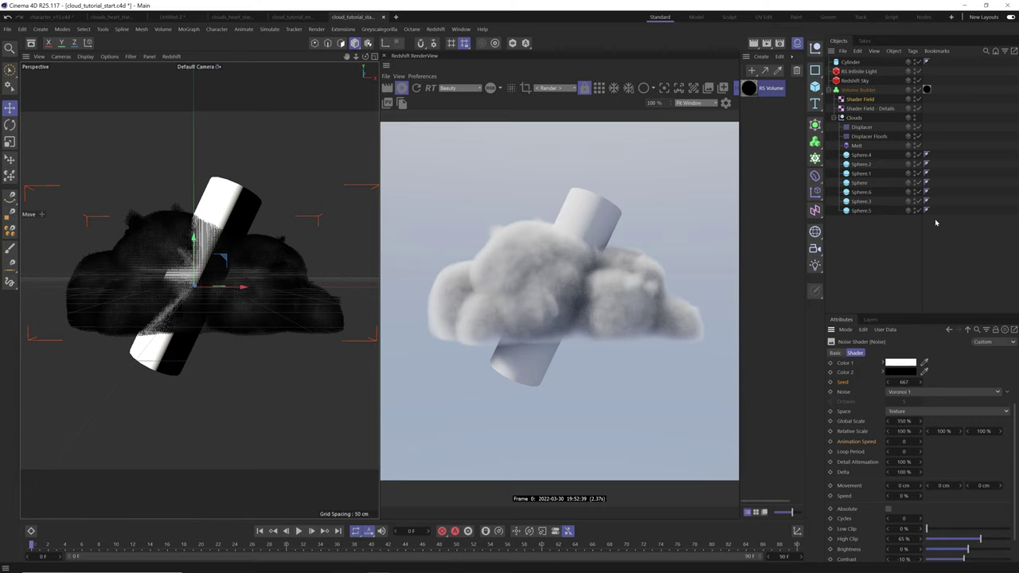
Select the Displacer and disable the Volume Builder and the RS Infinite Light to expose the displaced sphere meshes.
left_click(861, 126)
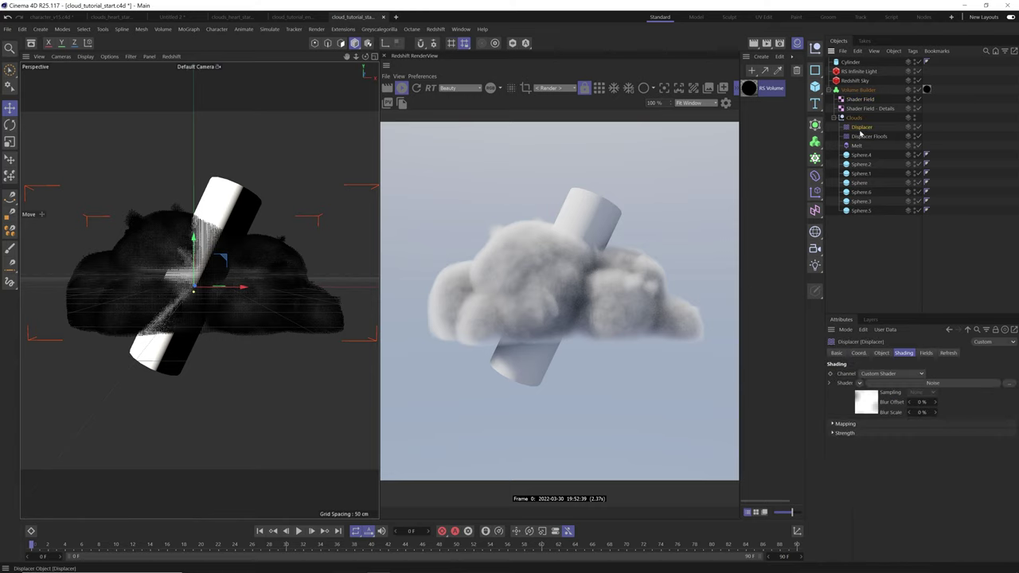
left_click(920, 90)
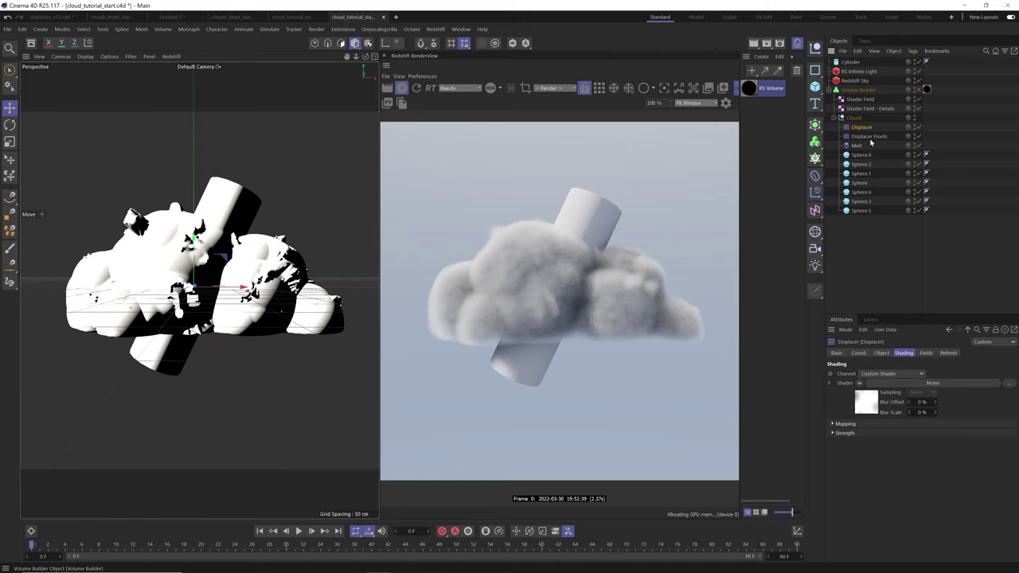
left_click(917, 71)
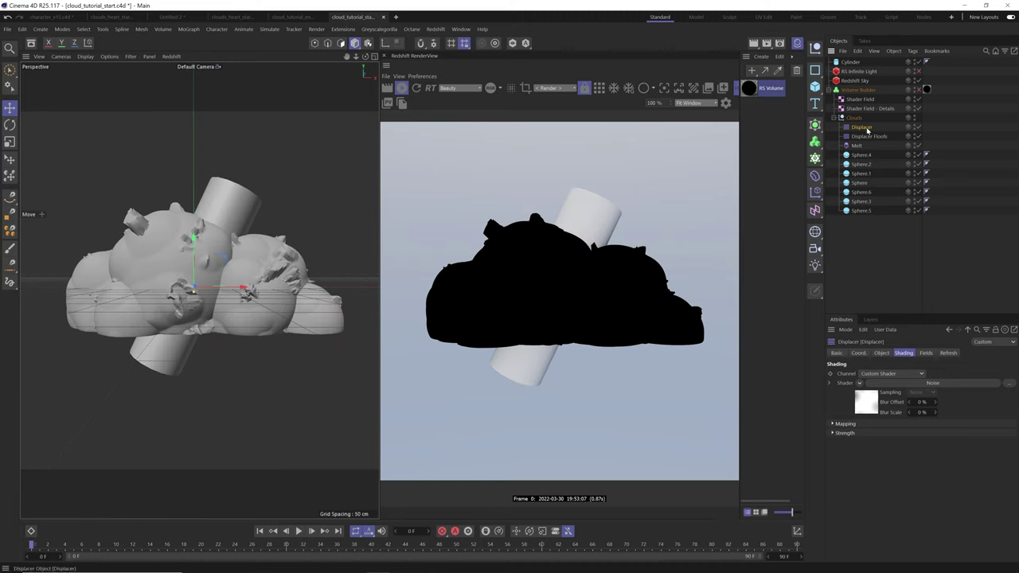
Set the Displacer noise shader's Animation Speed to 1 and play the animation with the live Redshift render stopped.
left_click(927, 384)
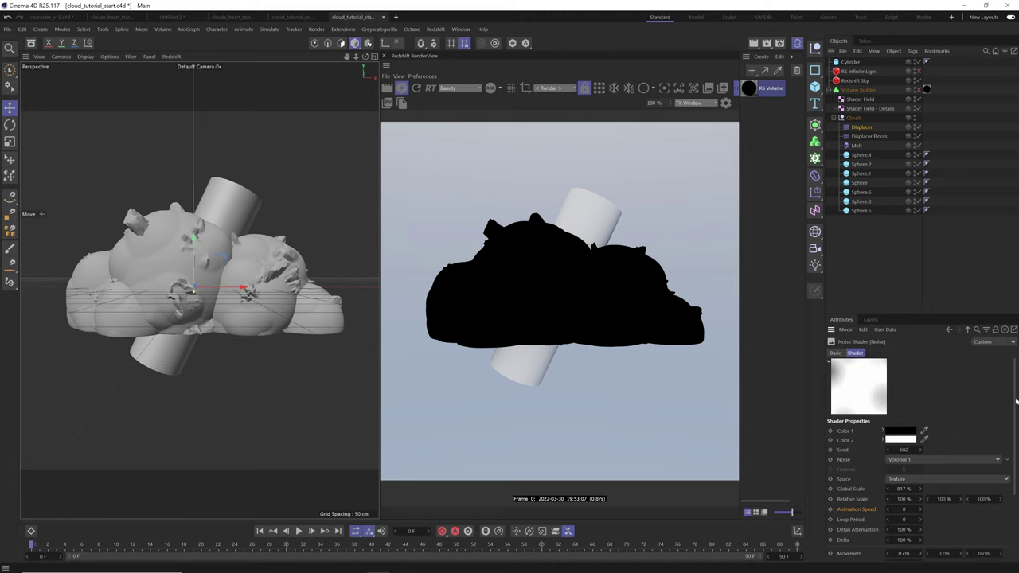
scroll(1011, 401, "down", 2)
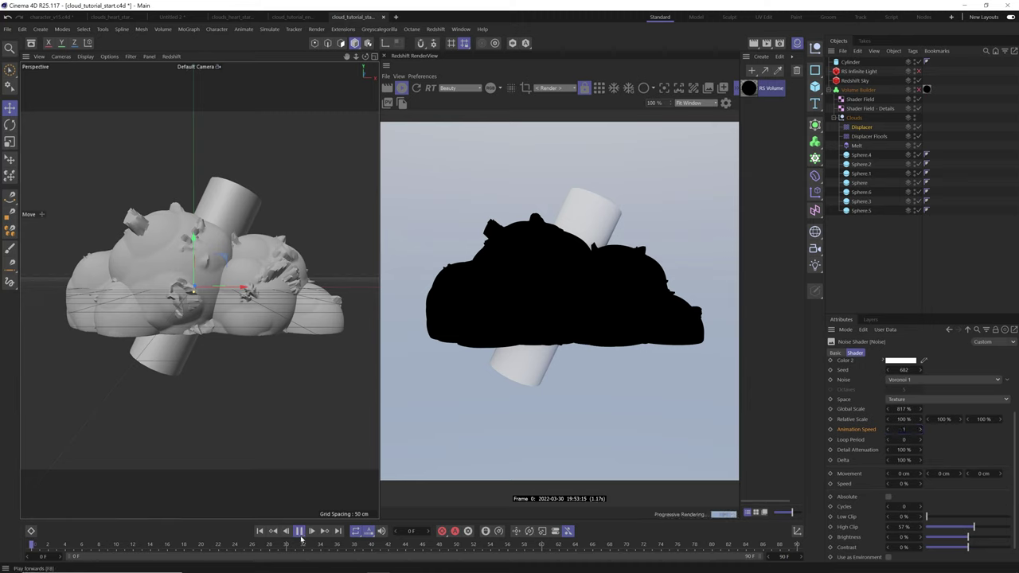
left_click(299, 531)
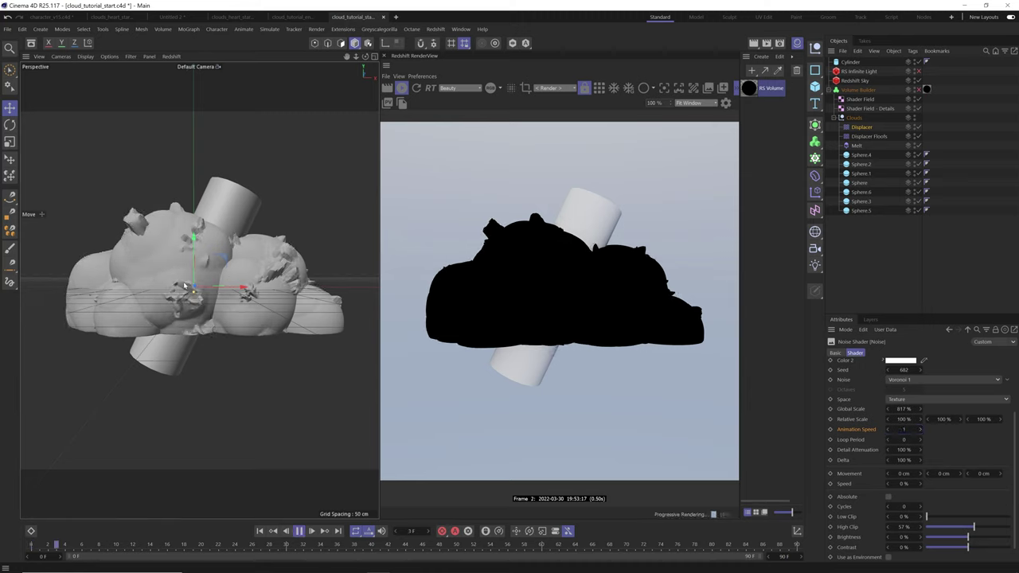
left_click(402, 88)
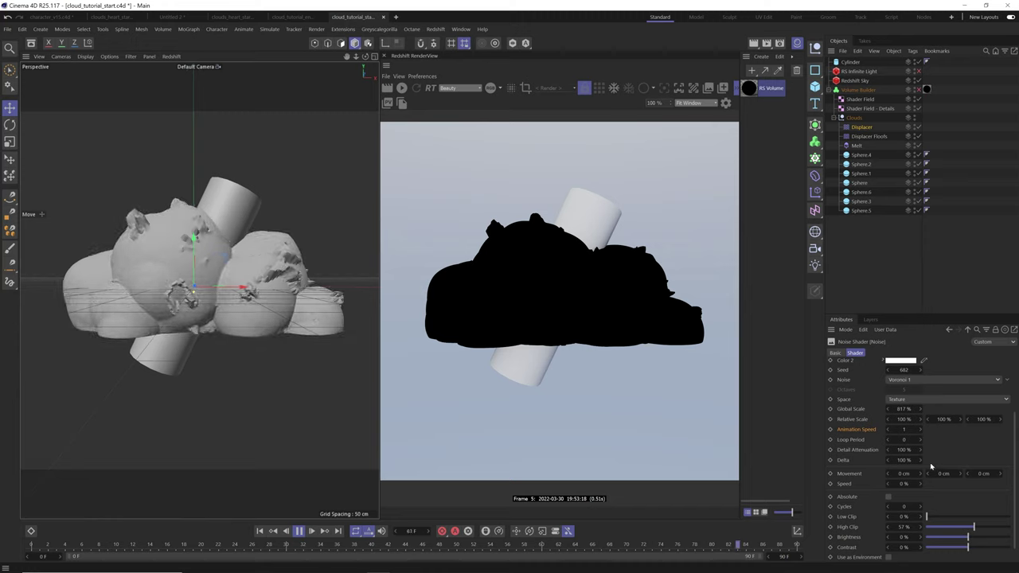
Set the Displacer noise's Animation Speed to 0.2 and its Loop Period to 3.
left_click(902, 430)
type("0.2")
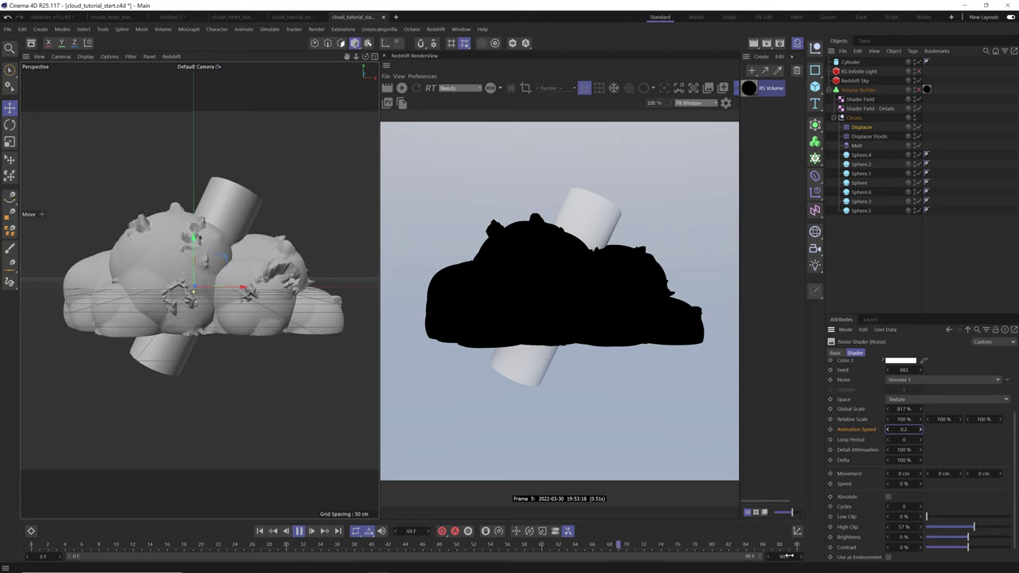
left_click(905, 440)
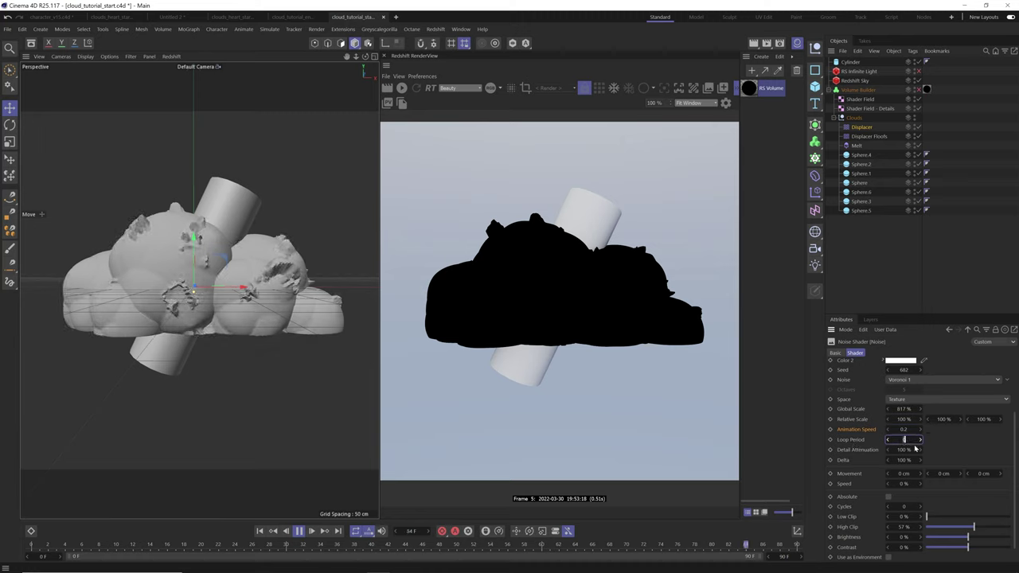
type("3")
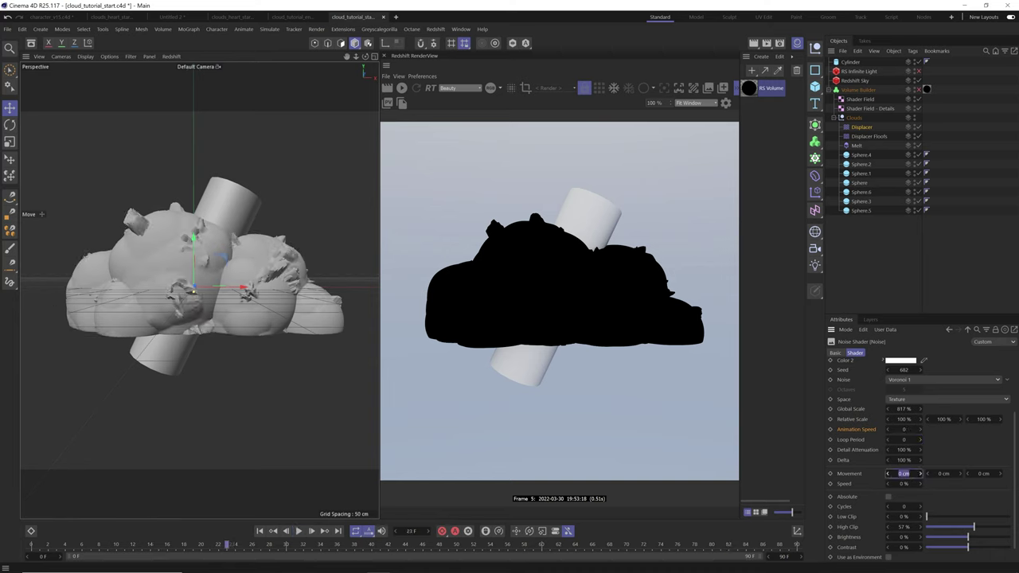
Set the noise's X Movement to 1 cm and Speed to 1%, play the animation, and change the X Movement to -1 cm.
left_click(903, 483)
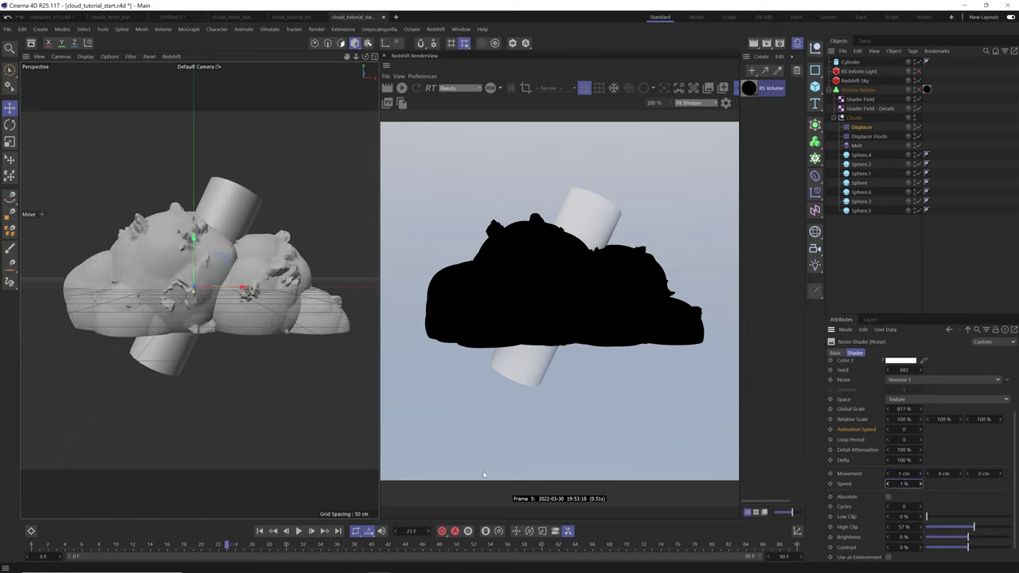
left_click(301, 533)
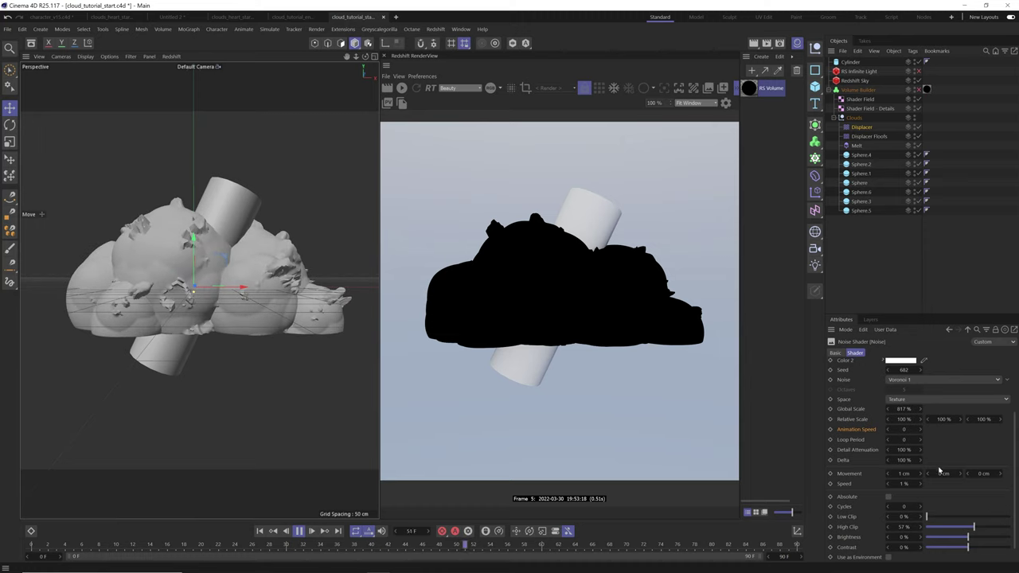
left_click(904, 473)
type("-1")
key("Return")
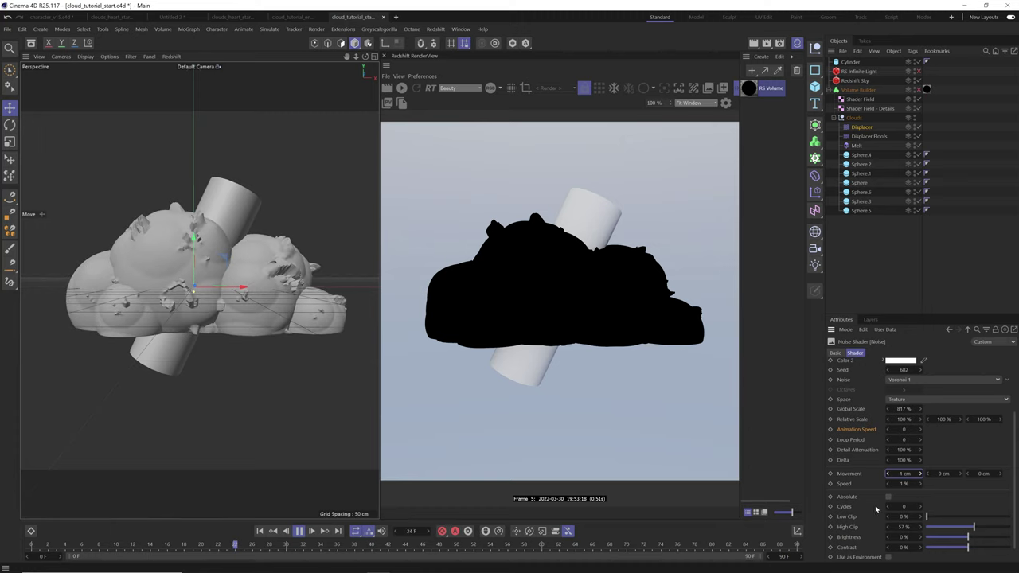
Set the noise movement Speed to 0.2% and stop the animation playback.
left_click(904, 483)
type("0.2")
key("Return")
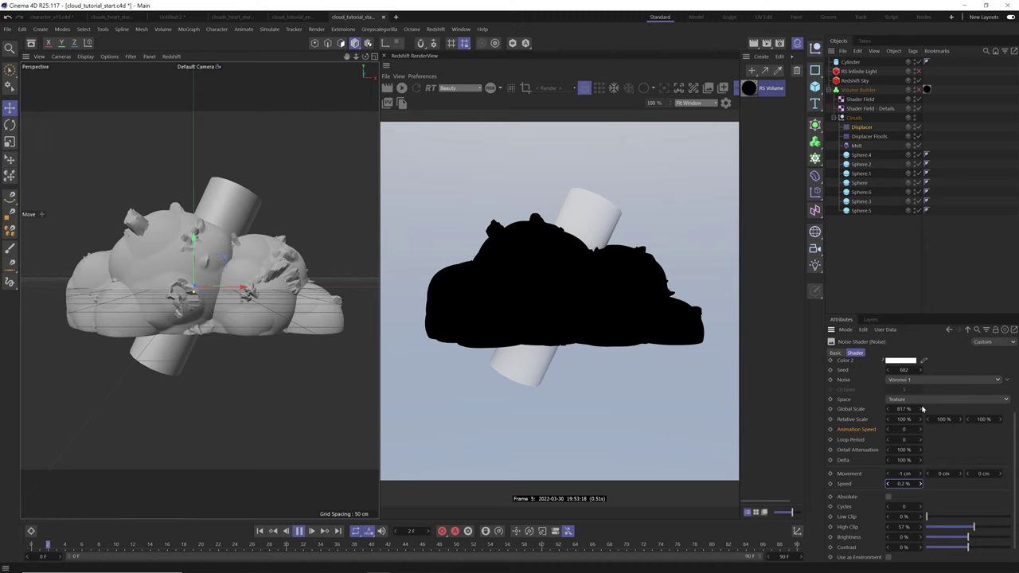
key("F8")
Reset the noise's X Movement and Speed to 0 and re-enable the Volume Builder.
right_click(924, 474)
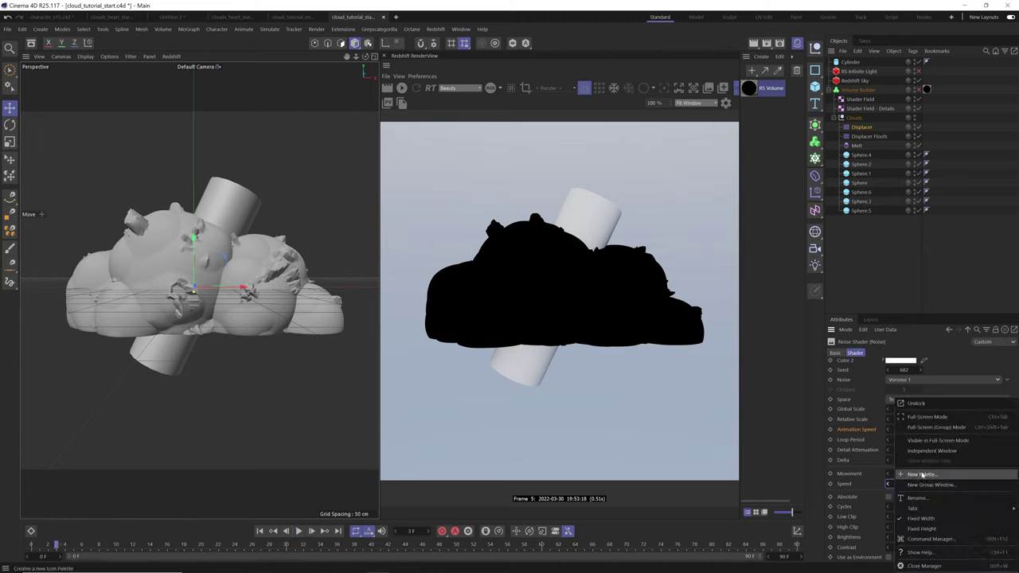
left_click(877, 475)
right_click(920, 475)
right_click(920, 485)
left_click(950, 284)
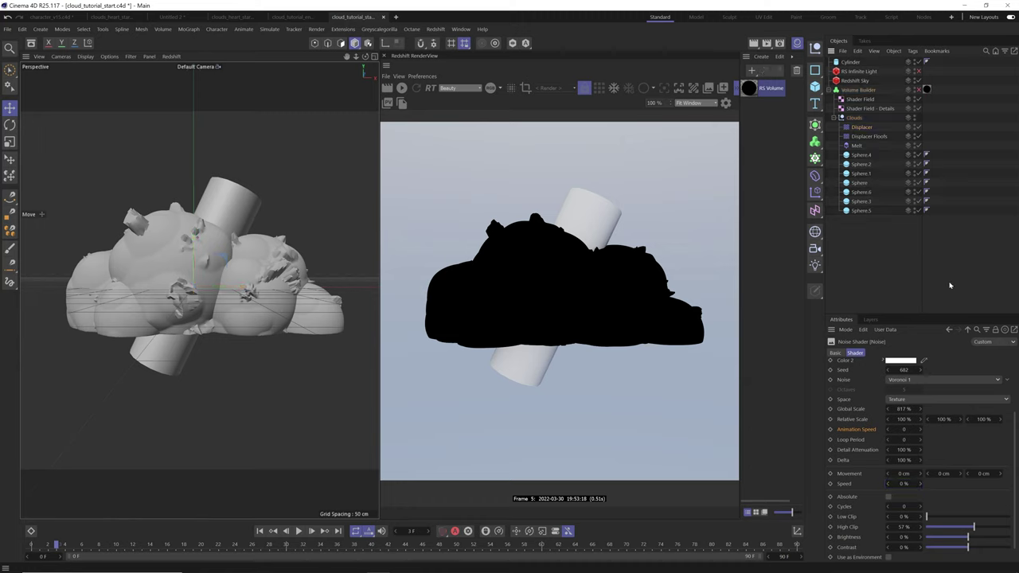
left_click(917, 90)
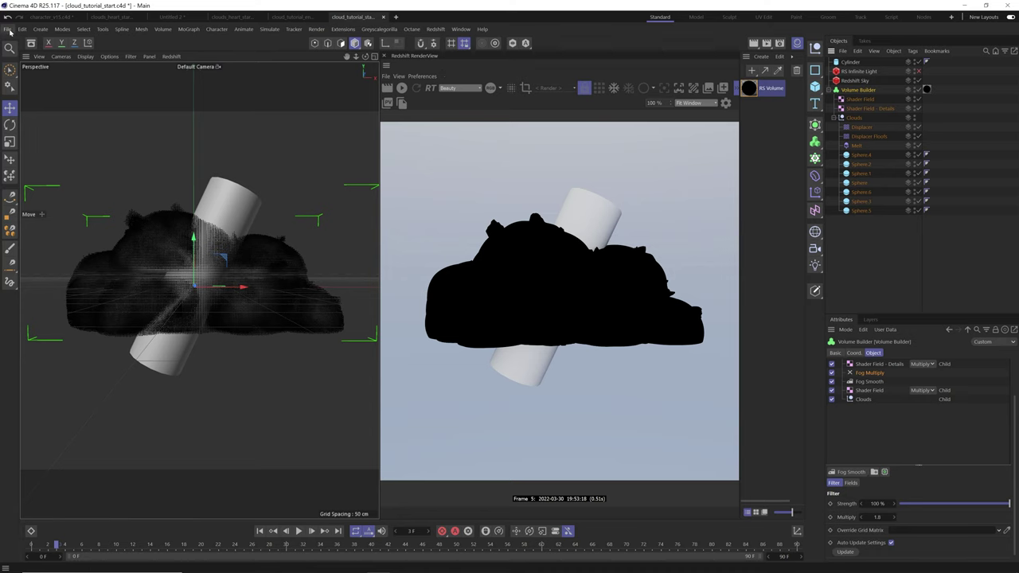
Examine the Animation option in the Volume (*.vdb) export settings and leave without exporting.
left_click(8, 28)
mouse_move(71, 223)
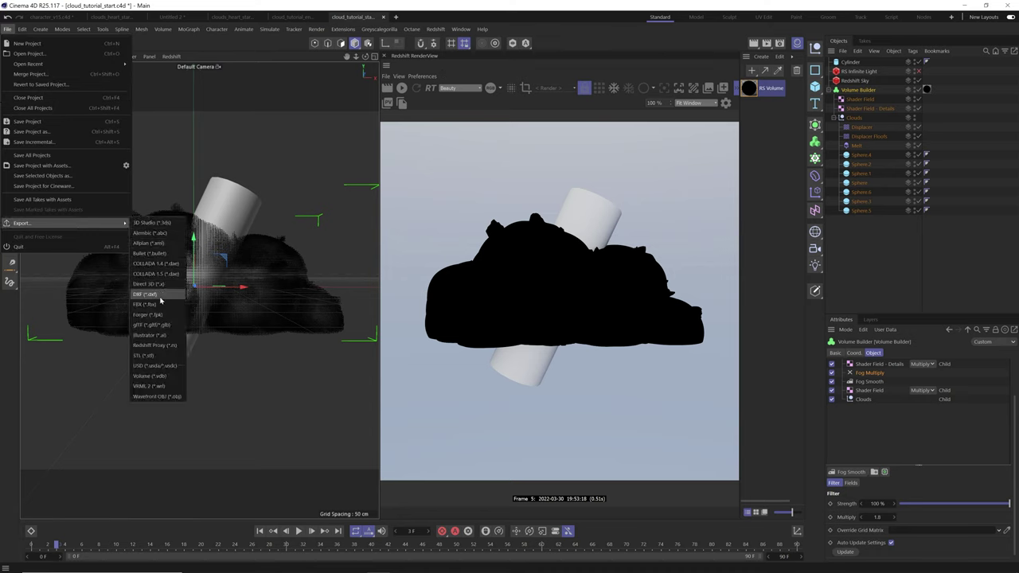
left_click(151, 376)
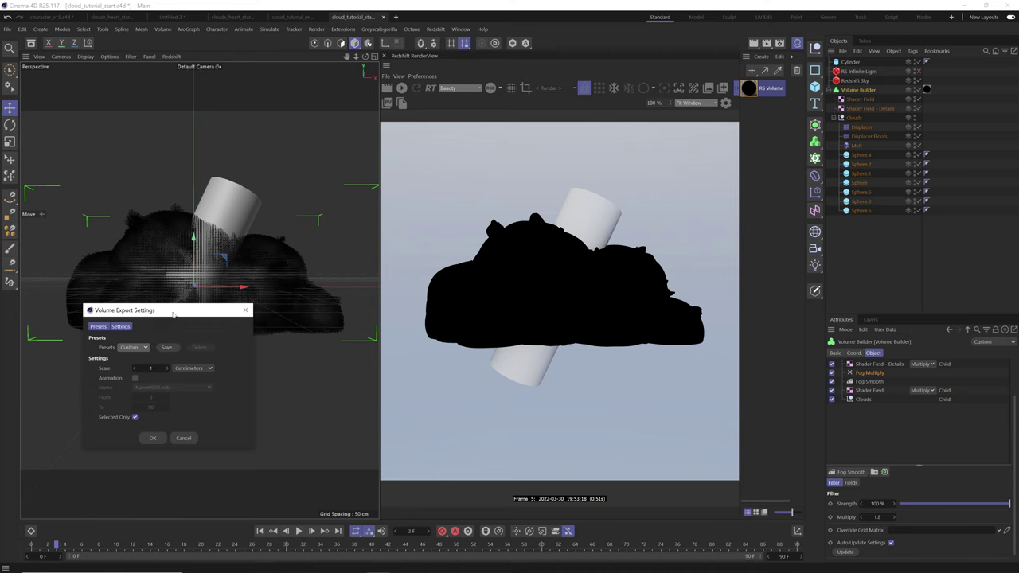
left_click_drag(173, 315, 400, 189)
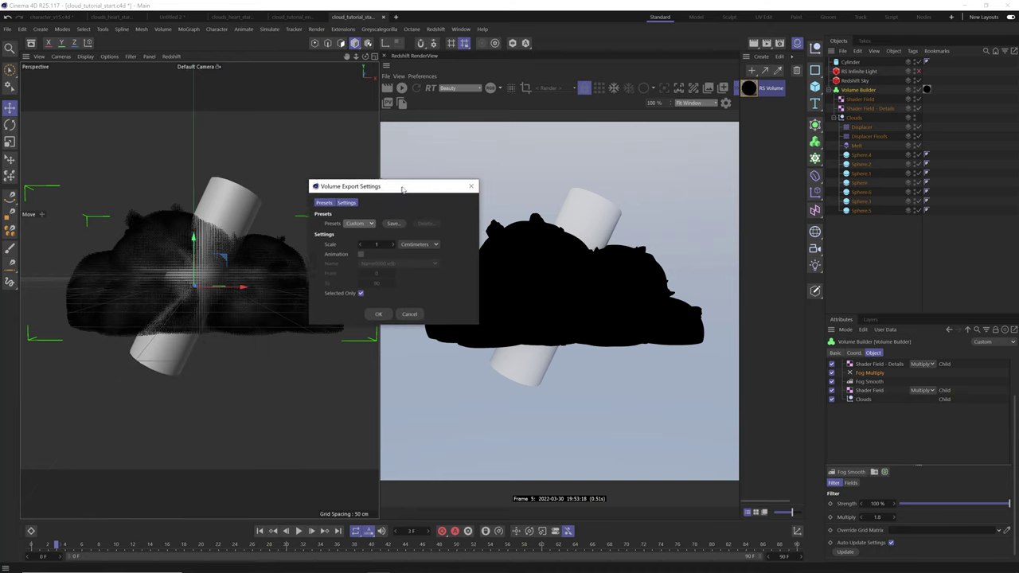
left_click(363, 253)
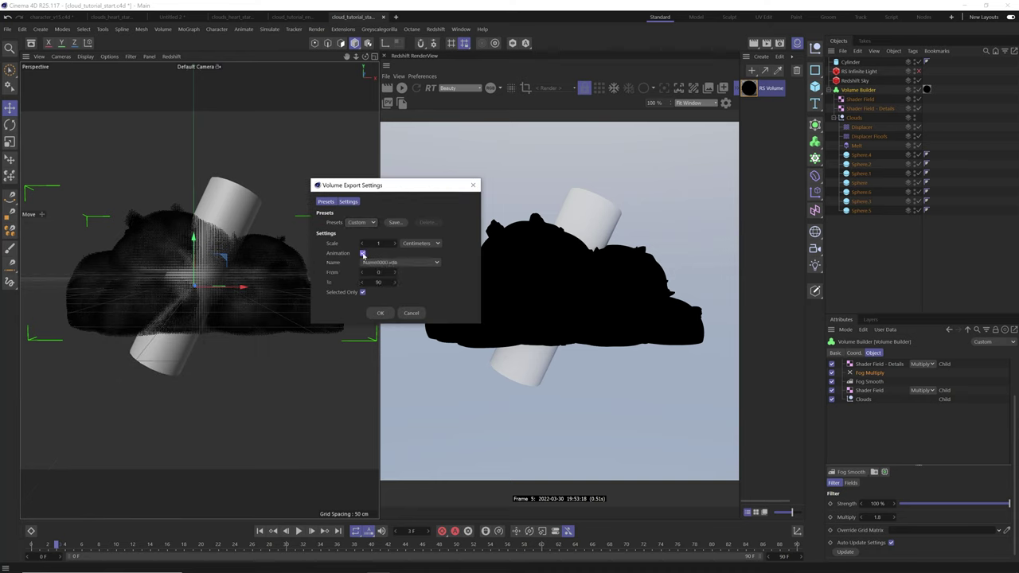
left_click(363, 253)
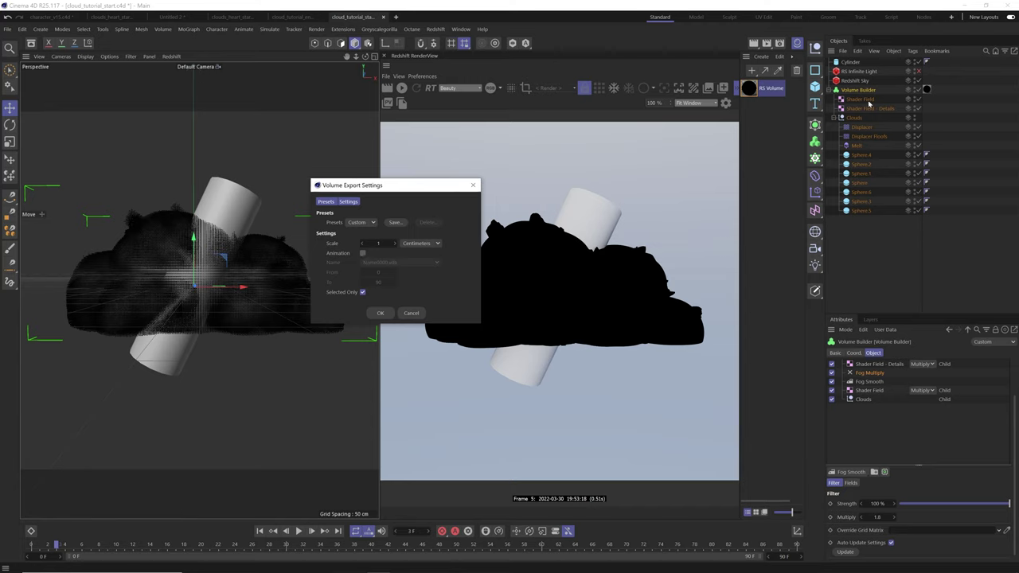
left_click(400, 316)
Restart the live Redshift render and try a 1 cm Voxel Size on the Volume Builder before setting it to 1.5 cm.
left_click(854, 353)
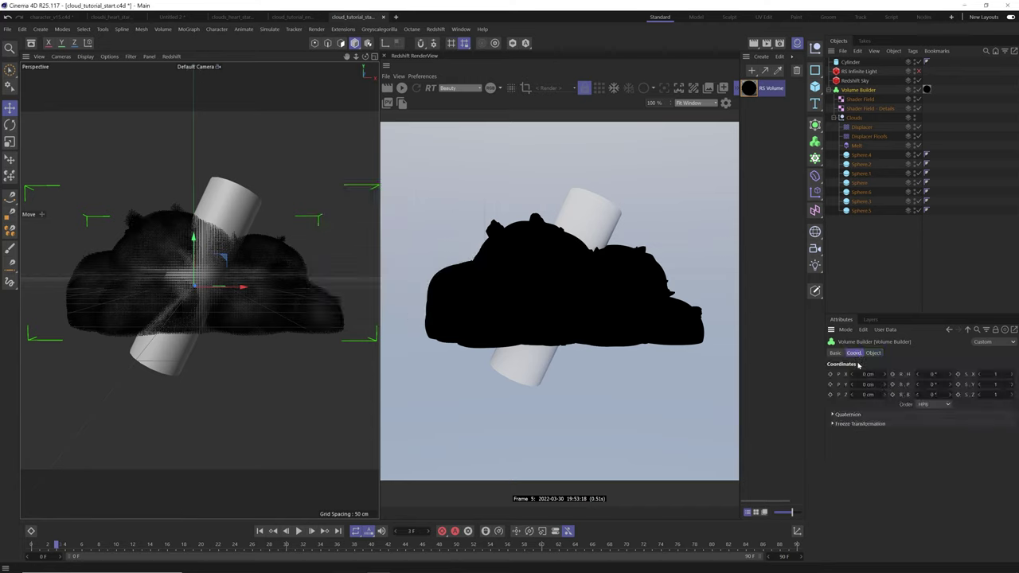
left_click(873, 353)
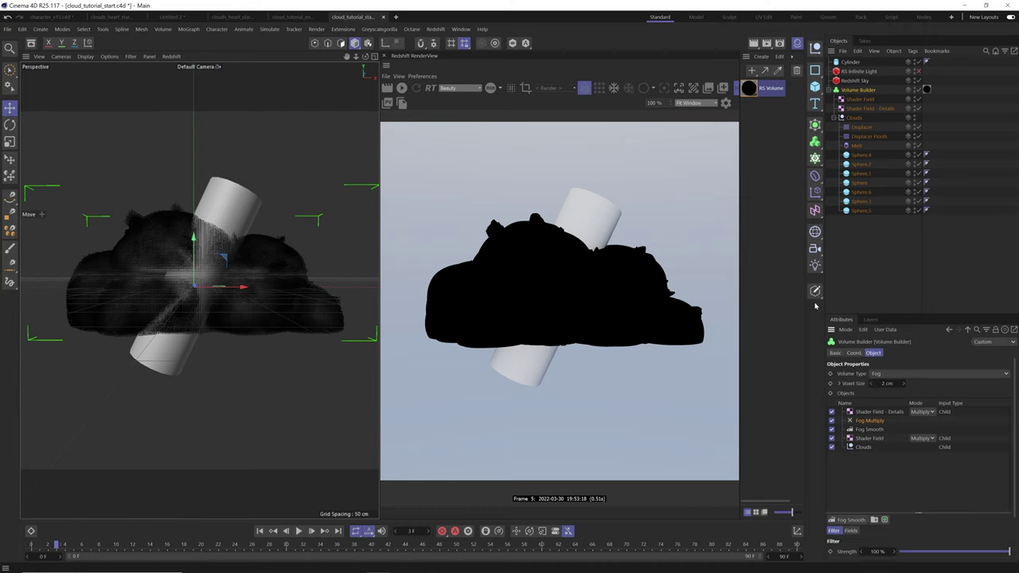
left_click(401, 88)
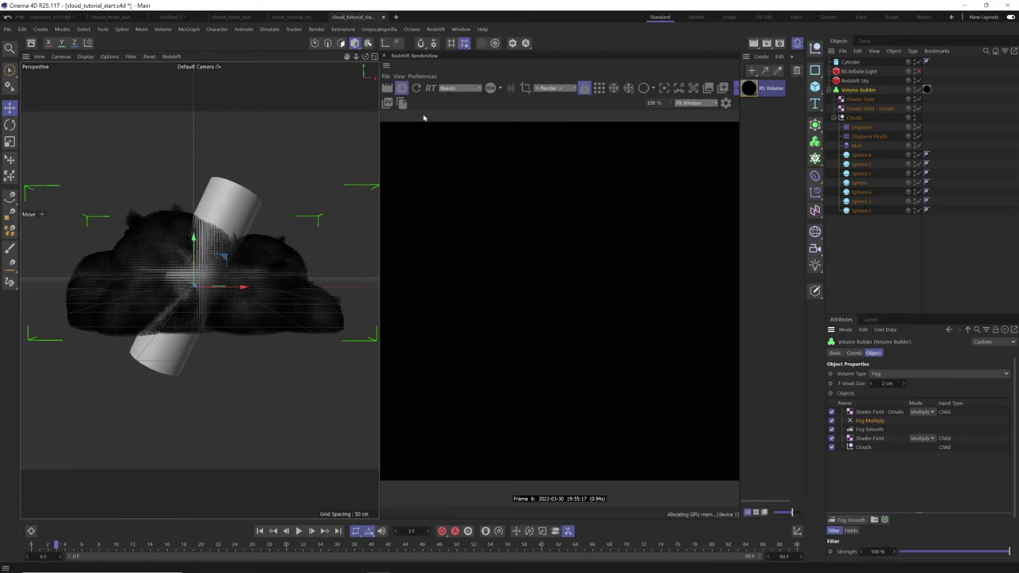
double_click(887, 384)
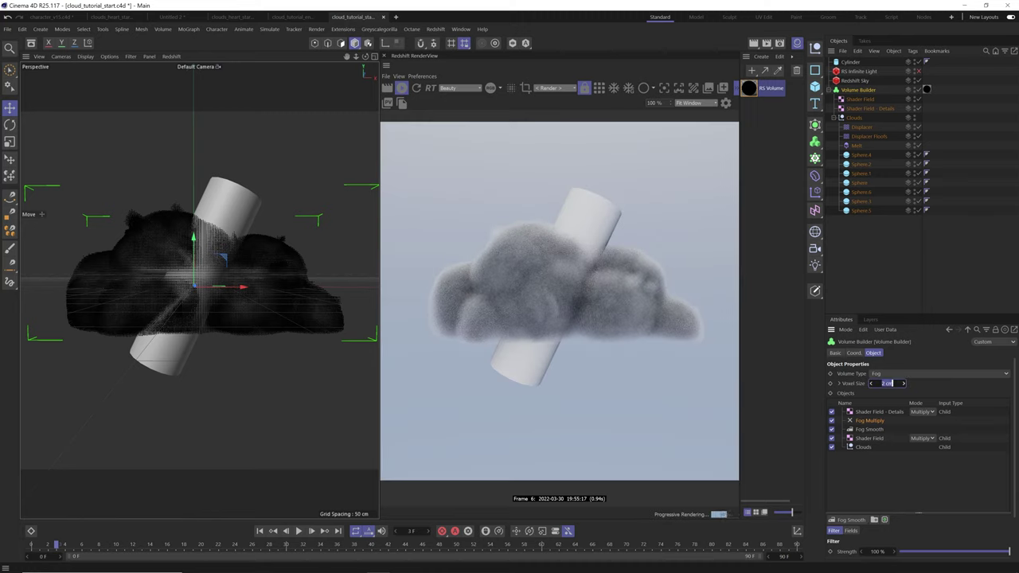
type("1")
key("Return")
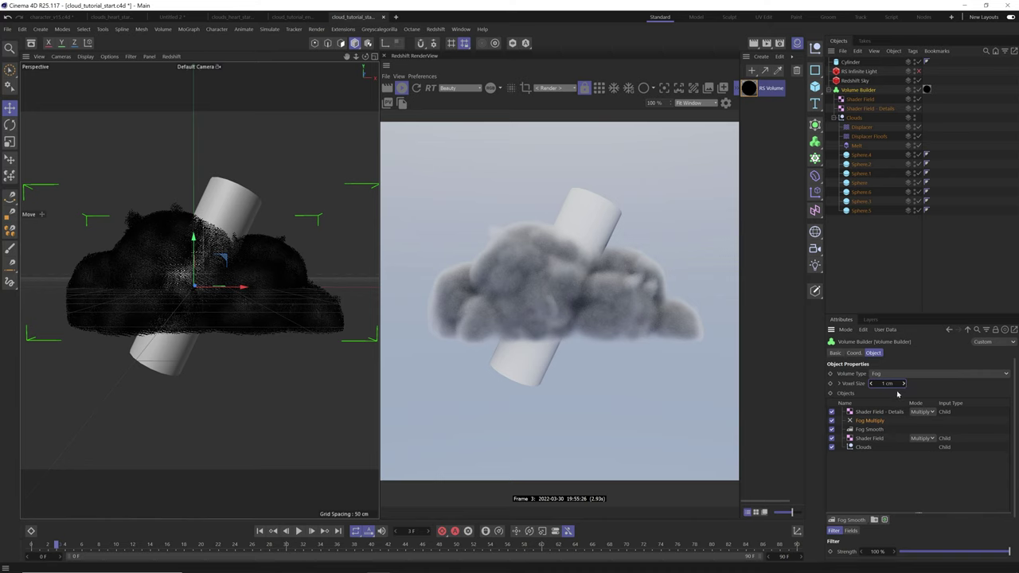
type(".5")
key("Return")
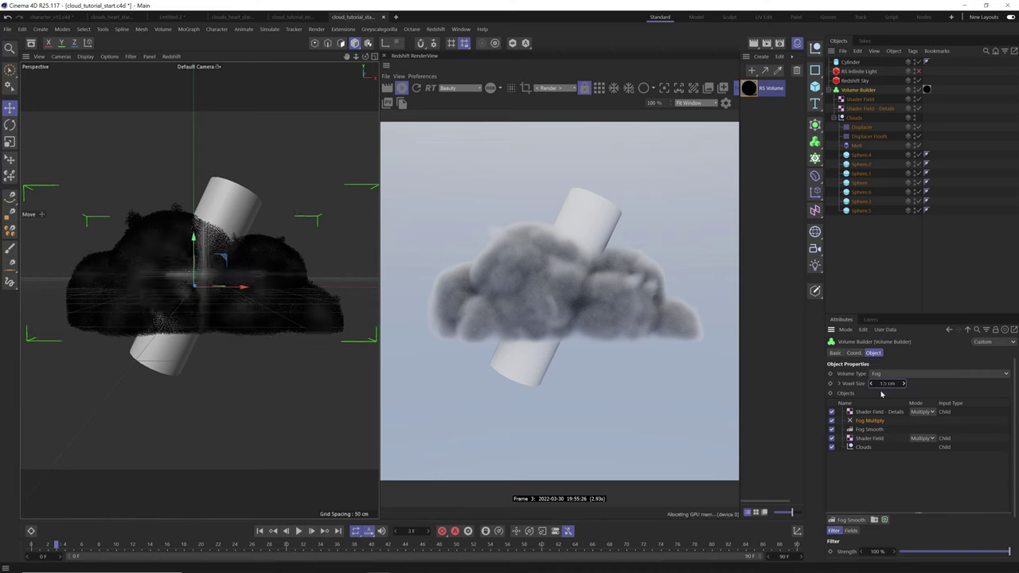
Export only the selected Volume Builder as a Volume (*.vdb) file at scale 1 centimeter without animation, named cloud_tutorial_start.
left_click(7, 28)
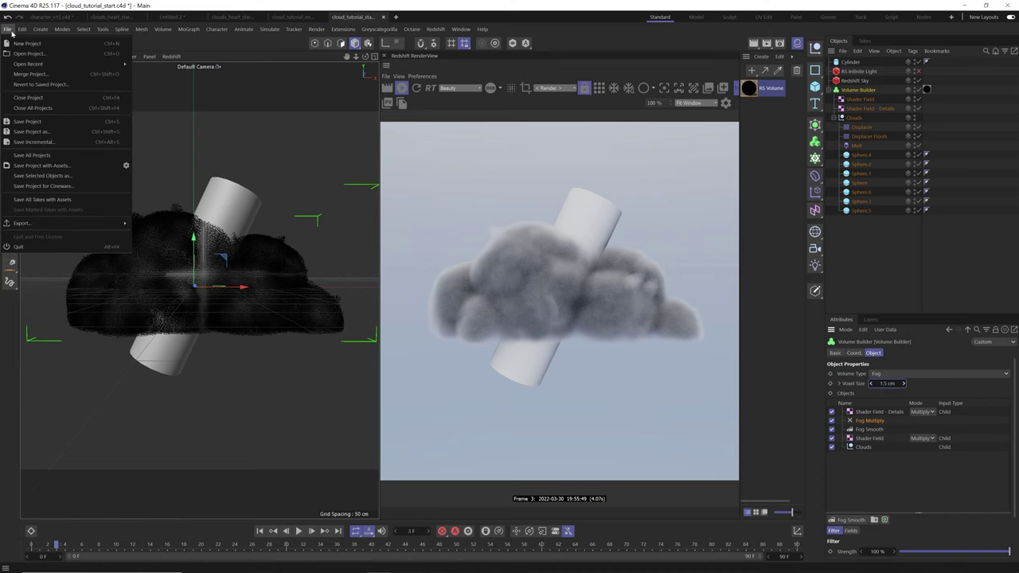
mouse_move(47, 223)
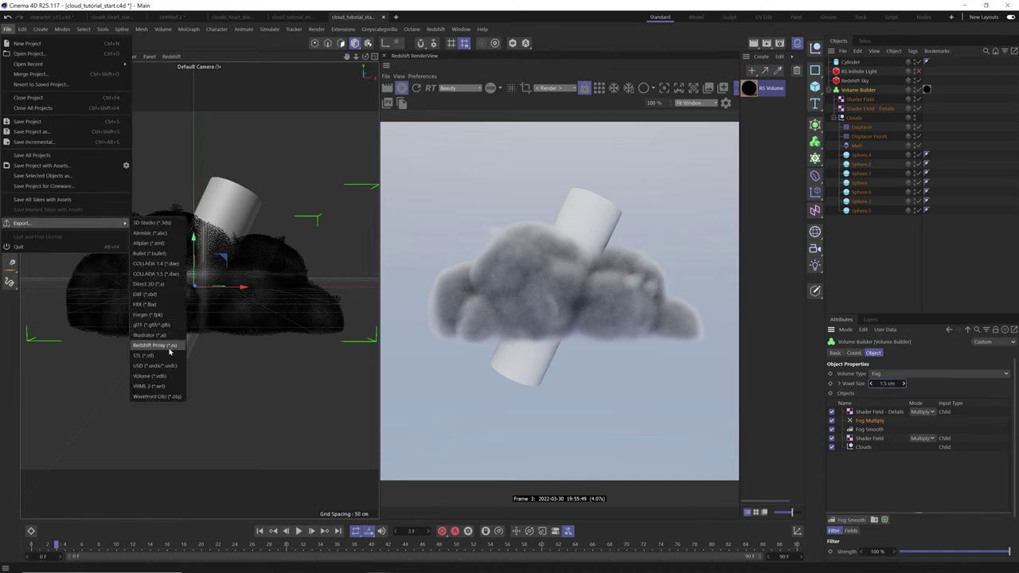
left_click(160, 336)
left_click_drag(172, 313, 392, 180)
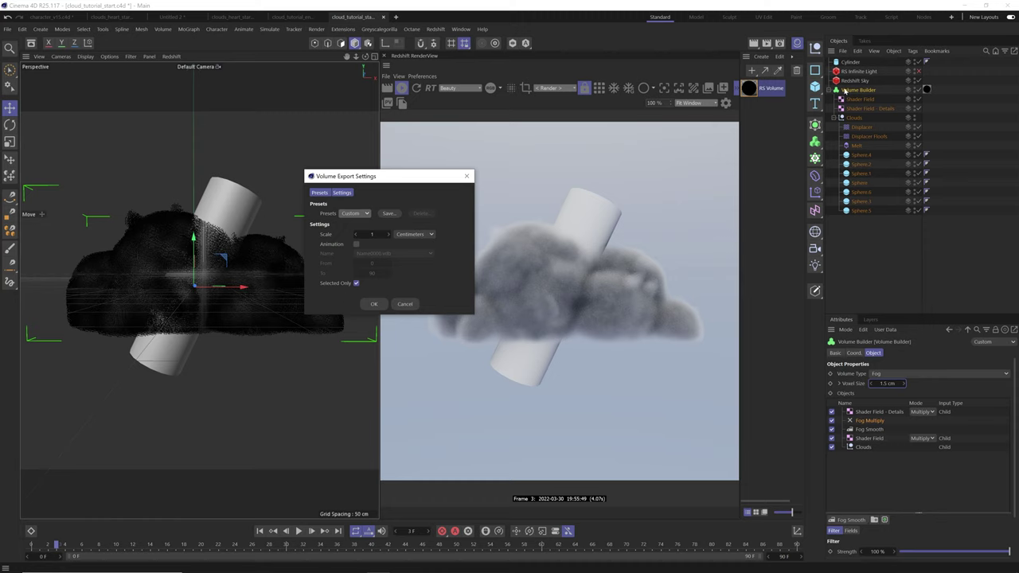
left_click(374, 305)
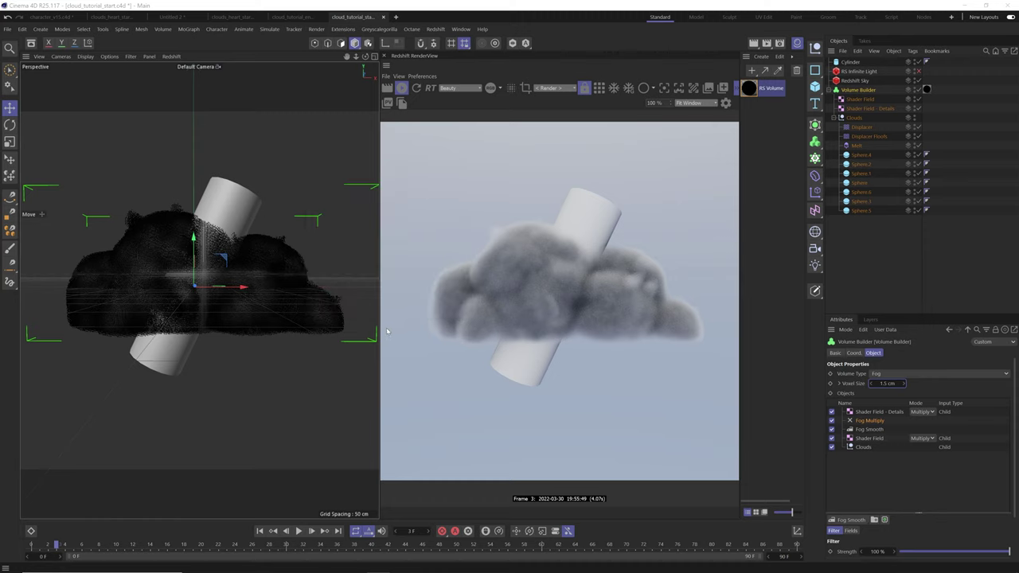
key("End")
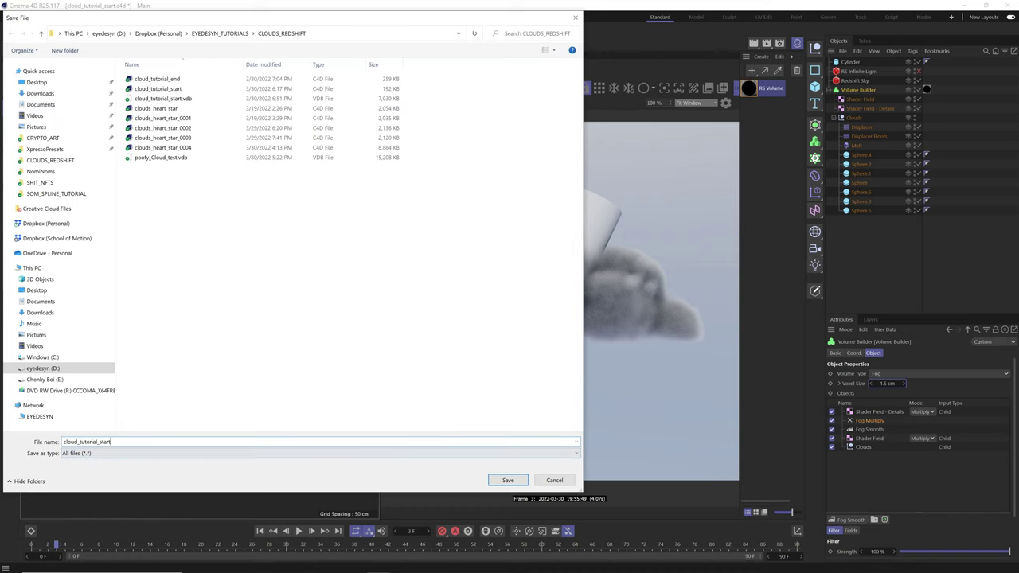
key("Return")
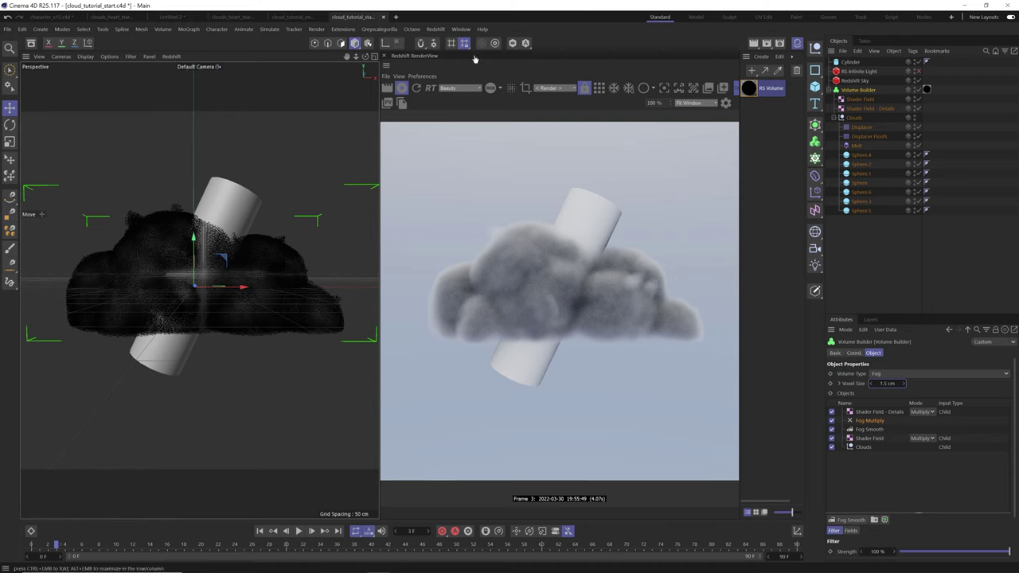
Add a Redshift Volume object to the scene, then disable the original Volume Builder and collapse its hierarchy.
left_click(437, 31)
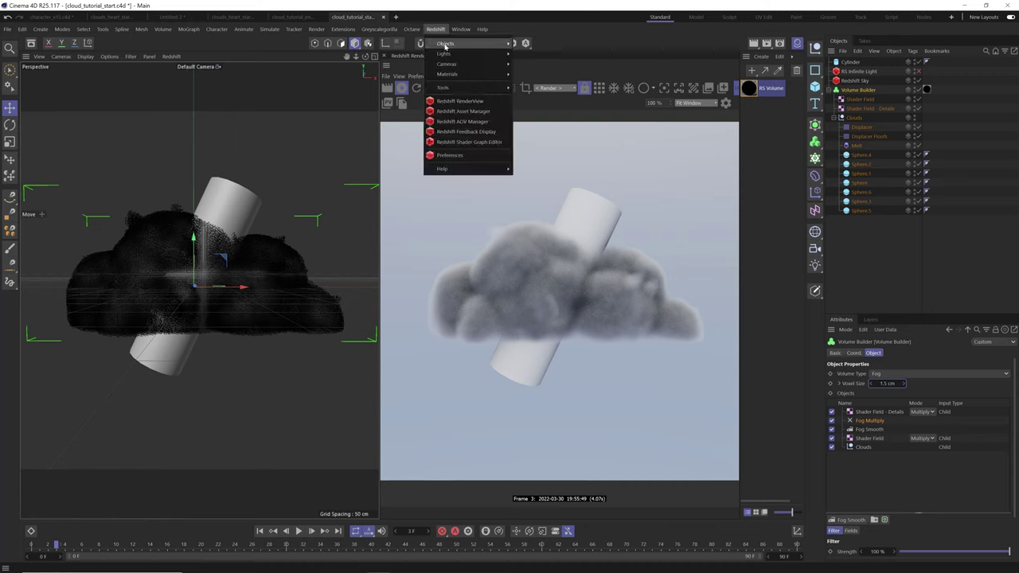
left_click(556, 97)
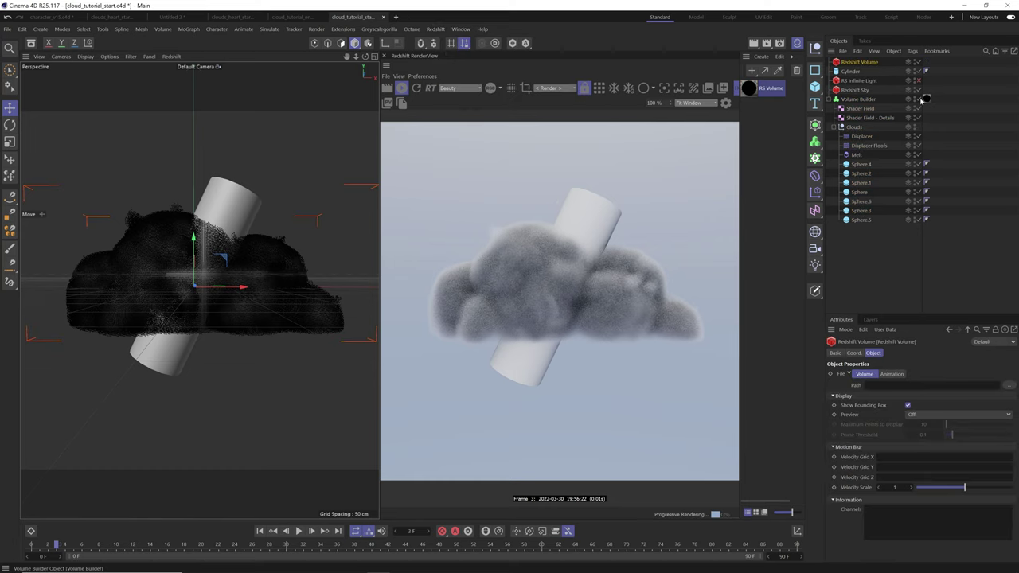
left_click(918, 98)
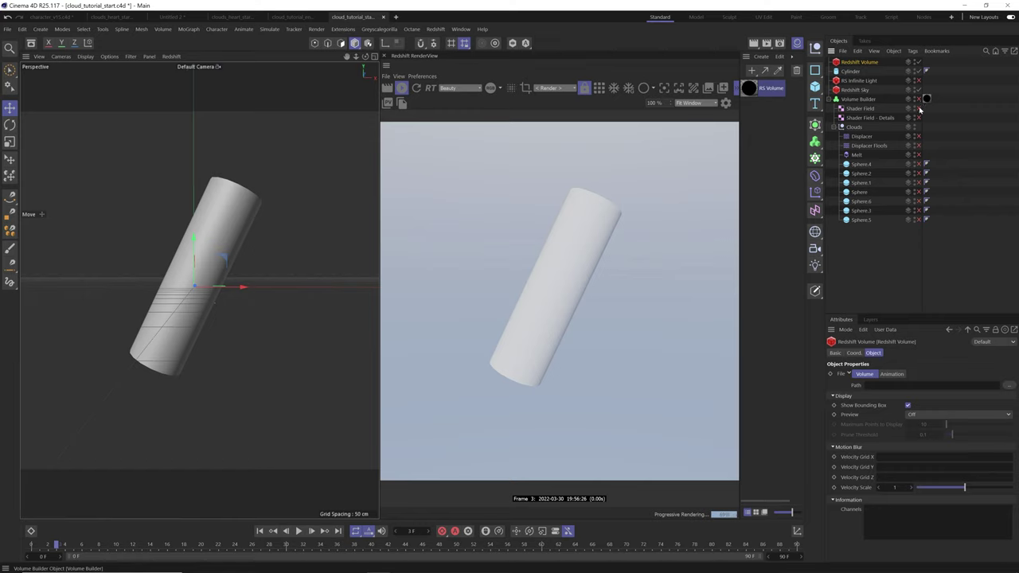
left_click(830, 100)
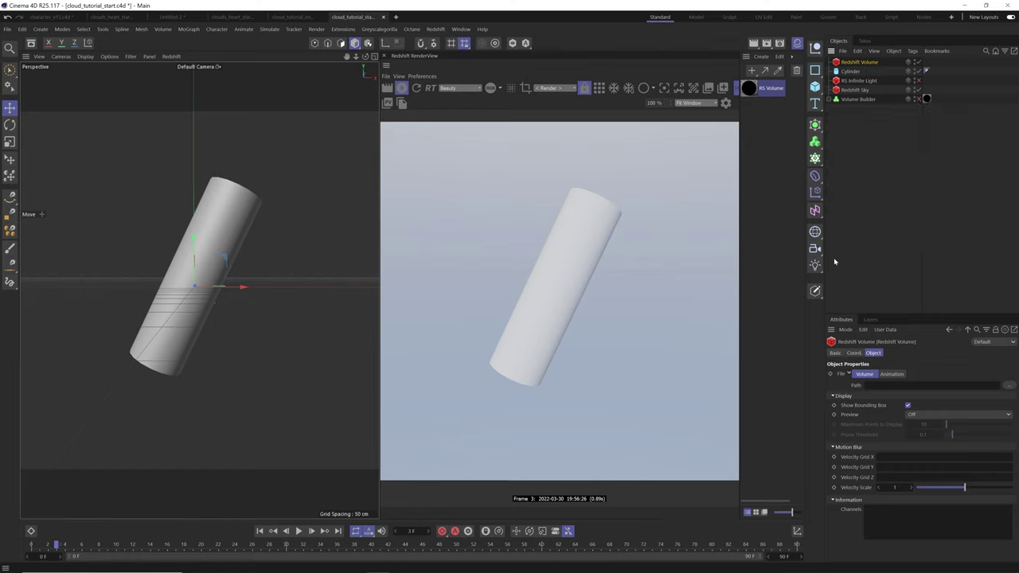
Load cloud_tutorial_start_2.vdb into the Redshift Volume and apply the RS Volume material to it.
left_click(1009, 386)
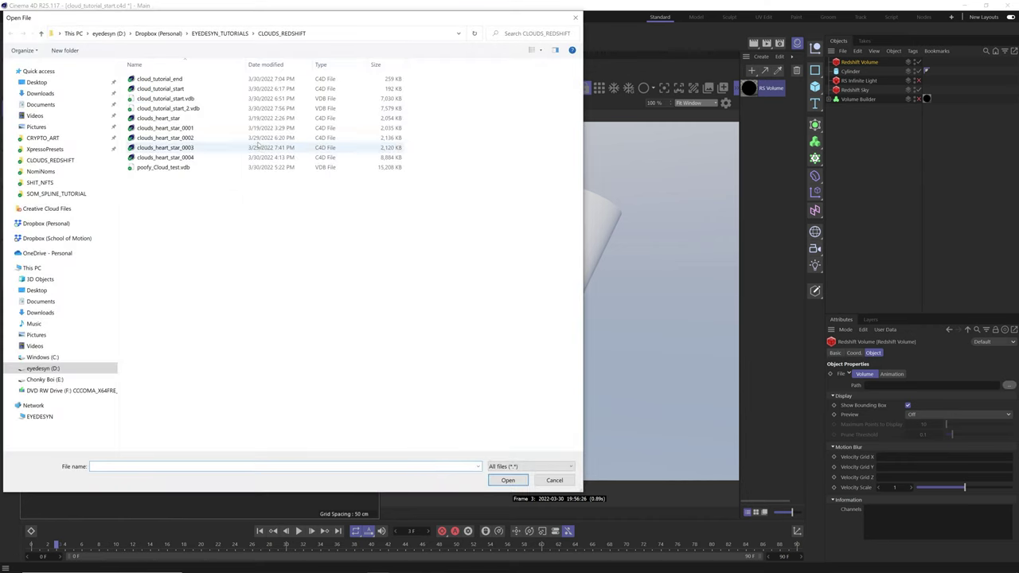
double_click(193, 108)
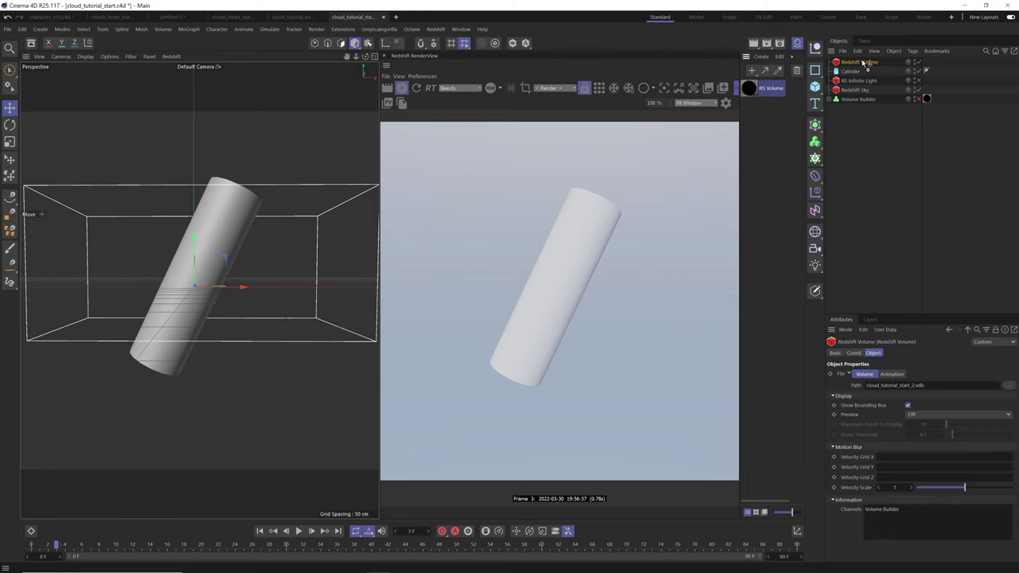
left_click_drag(864, 62, 864, 62)
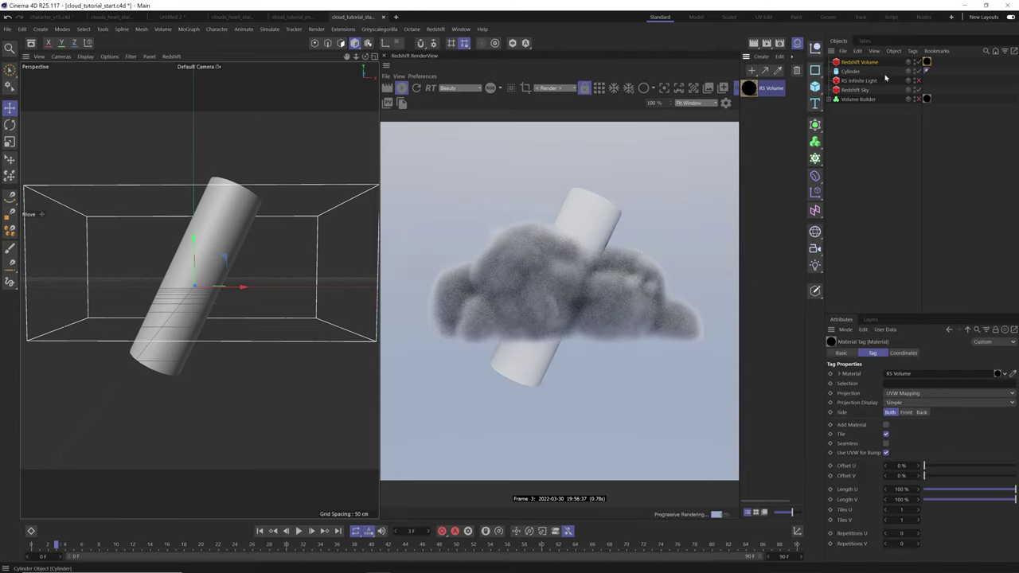
left_click(856, 62)
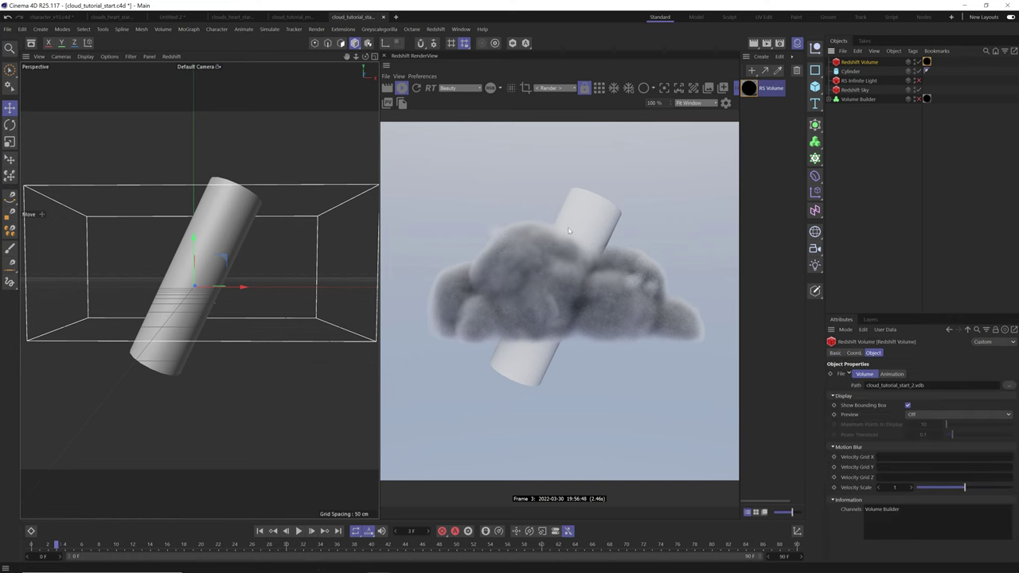
mouse_move(241, 273)
left_mouse_down("alt")
mouse_move(80, 291)
mouse_move(271, 277)
mouse_move(262, 285)
mouse_move(255, 268)
left_mouse_up("alt")
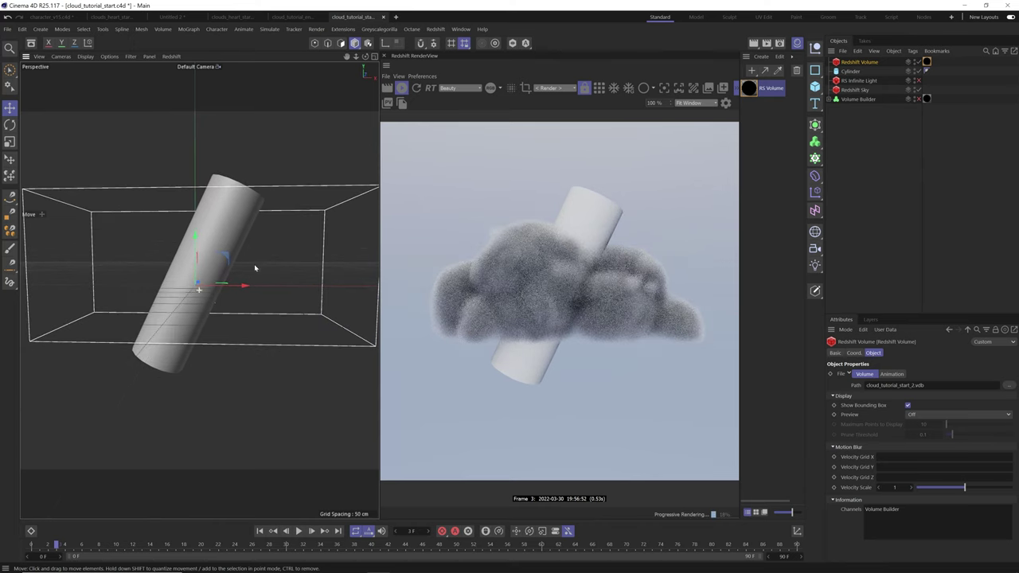
Create a Cloner and make the Redshift Volume its child to duplicate the cloud in a grid.
left_click(815, 159)
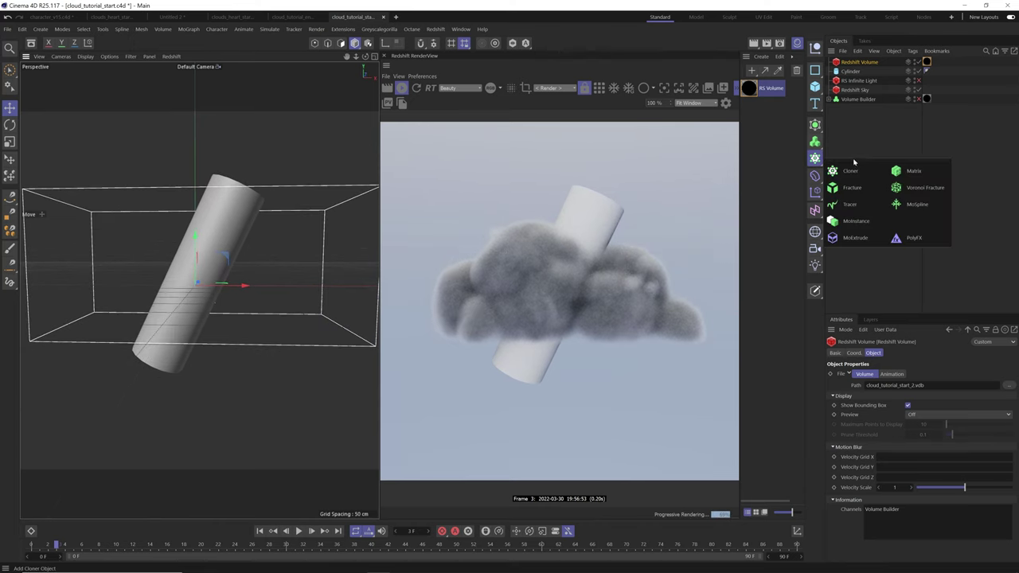
left_click(845, 170)
left_click_drag(860, 71, 849, 62)
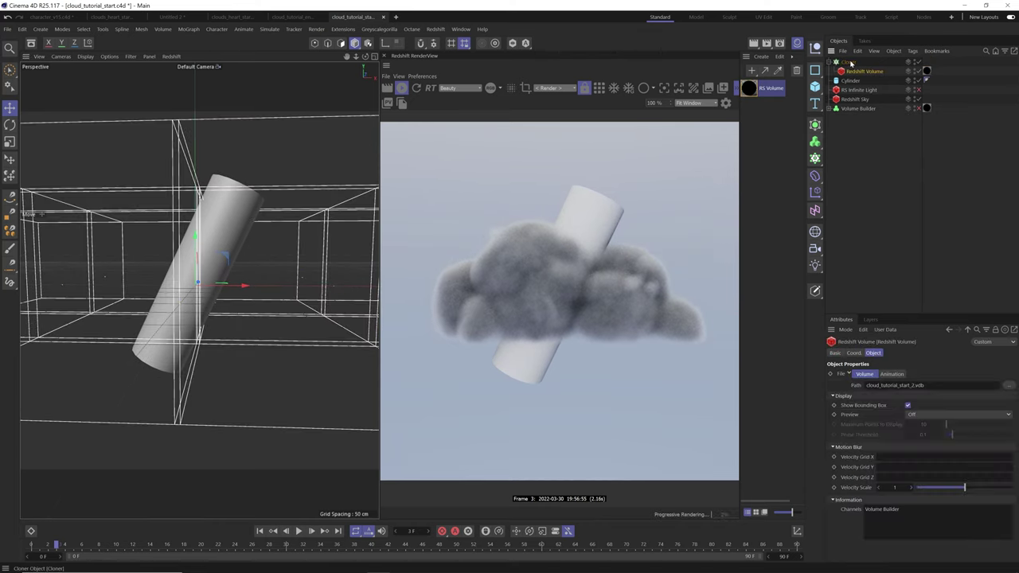
mouse_move(231, 253)
left_mouse_down("alt")
mouse_move(202, 312)
mouse_move(453, 207)
left_mouse_up("alt")
scroll(216, 272, "down", 5)
Set the Cloner's grid Count to 4, 1 and 4 for a single layer of clouds.
left_click(848, 62)
key("t")
key("e")
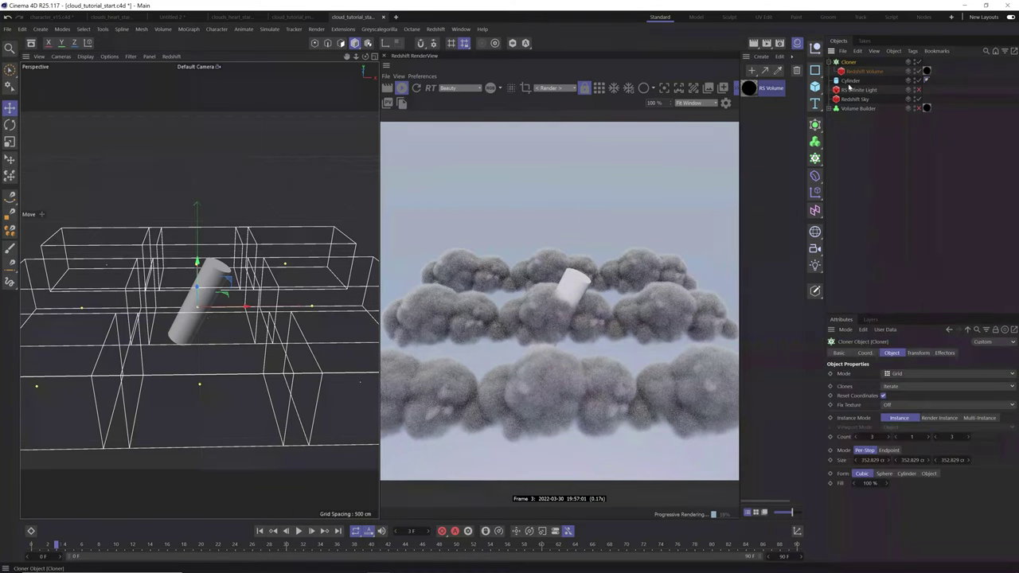
left_click(927, 438)
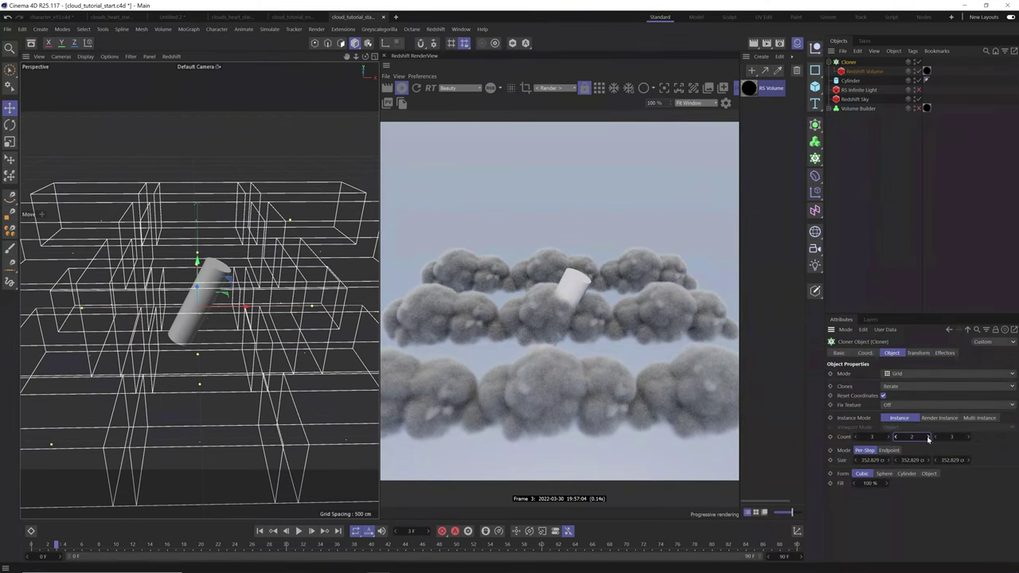
left_click(890, 437)
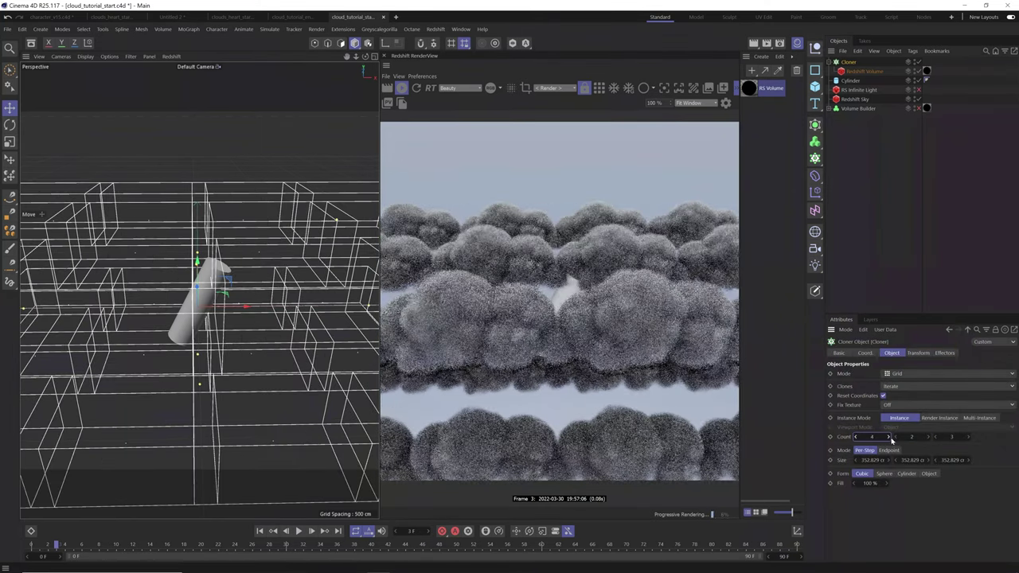
left_click(968, 437)
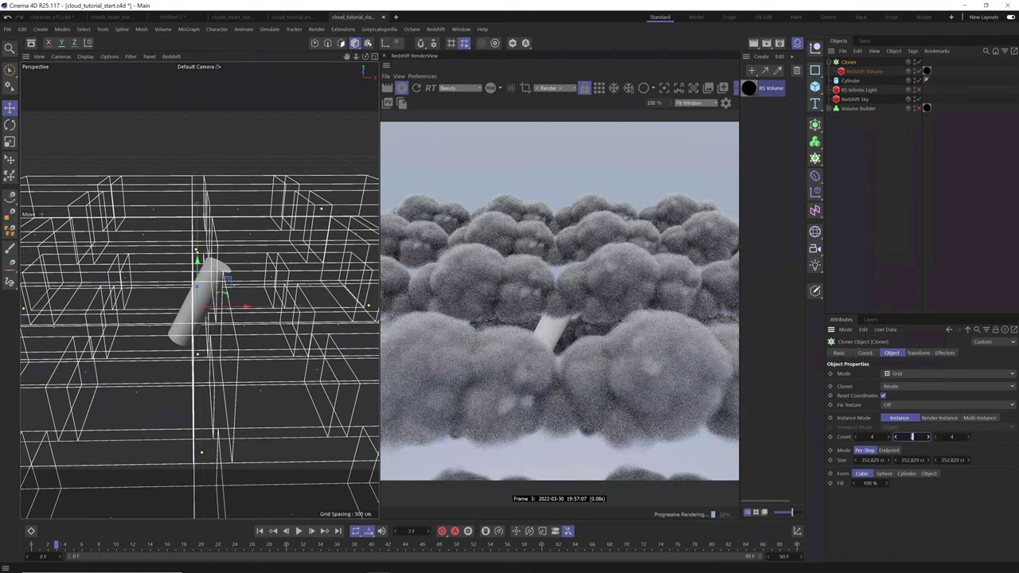
left_click(895, 438)
Tighten the Cloner's Z spacing to about 175 cm and frame the cylinder among the cloned clouds.
left_click_drag(210, 325, 204, 290, "alt")
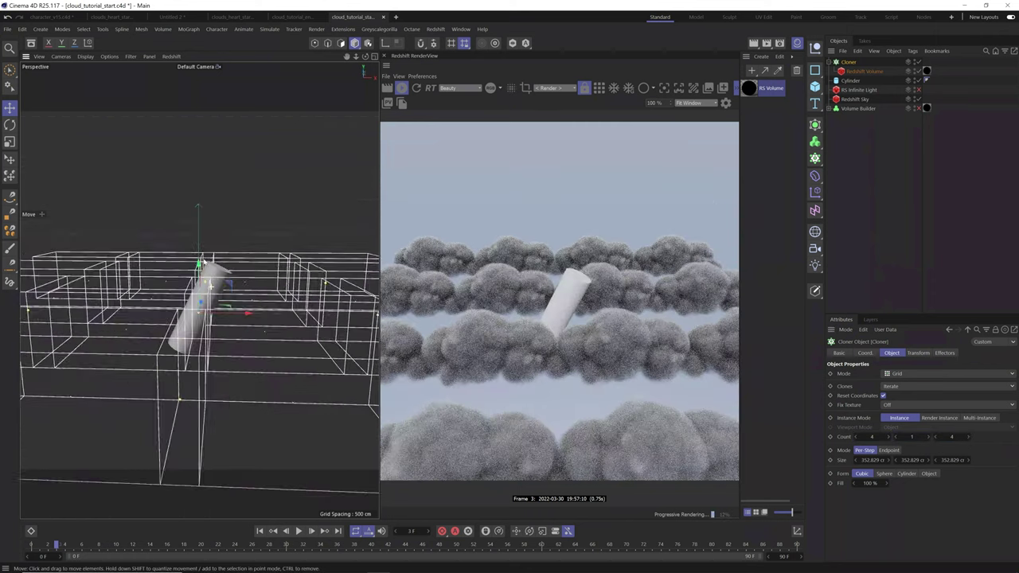
right_click_drag(204, 290, 250, 276, "alt")
scroll(249, 276, "up", 8)
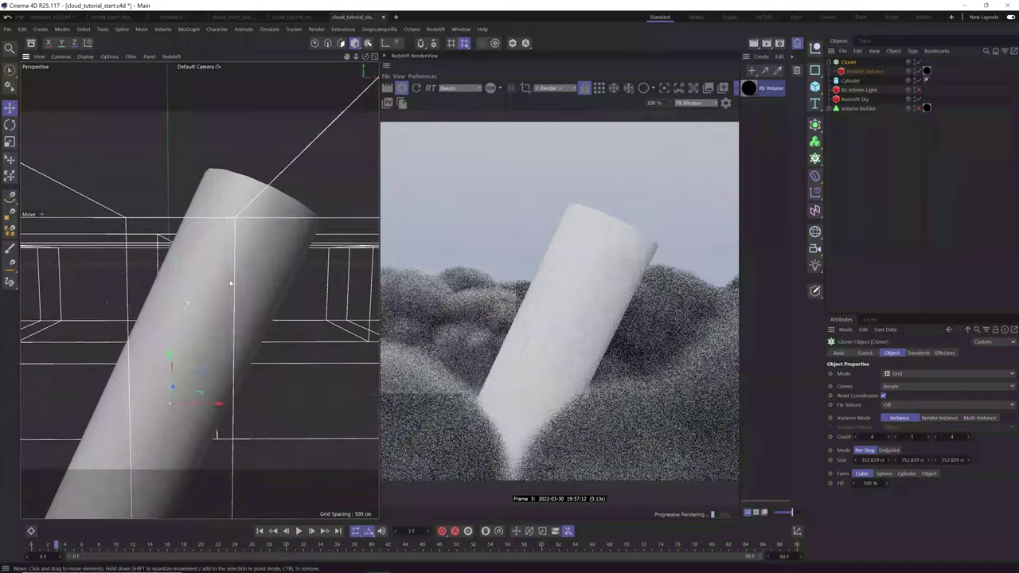
middle_click_drag(228, 286, 241, 289, "alt")
left_click_drag(239, 292, 275, 311, "alt")
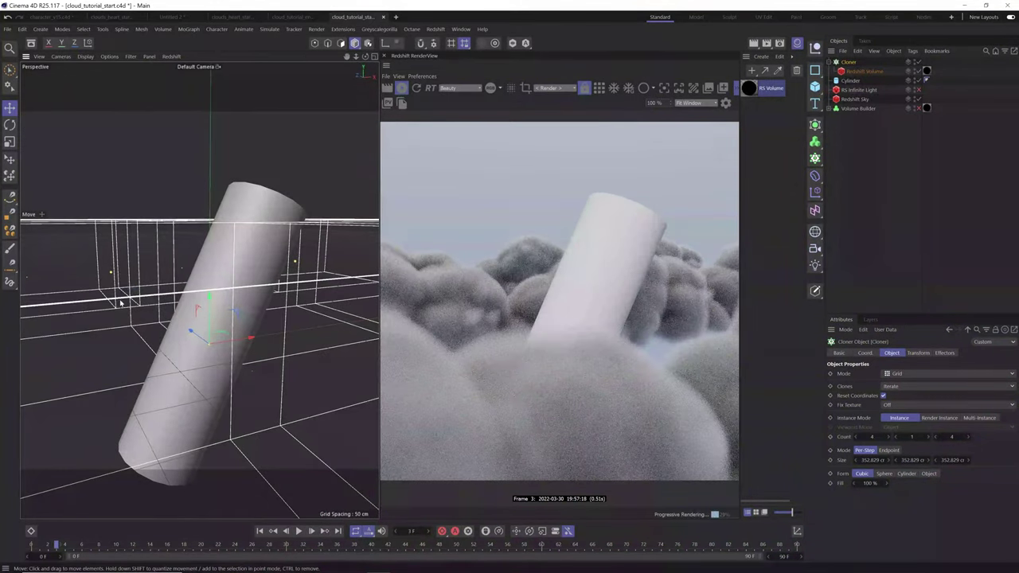
left_click_drag(113, 278, 272, 265, "alt")
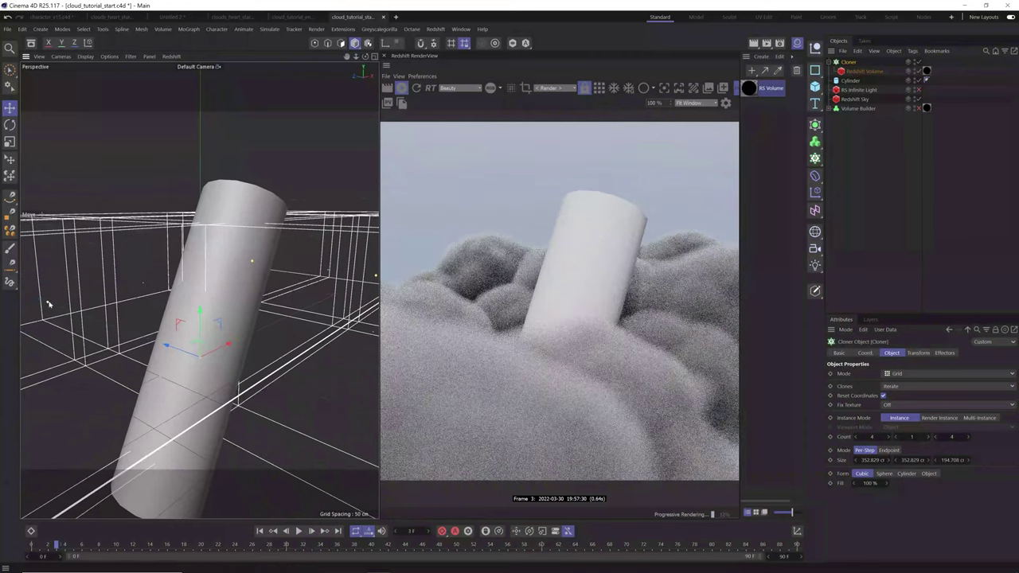
left_click_drag(48, 303, 262, 270, "alt")
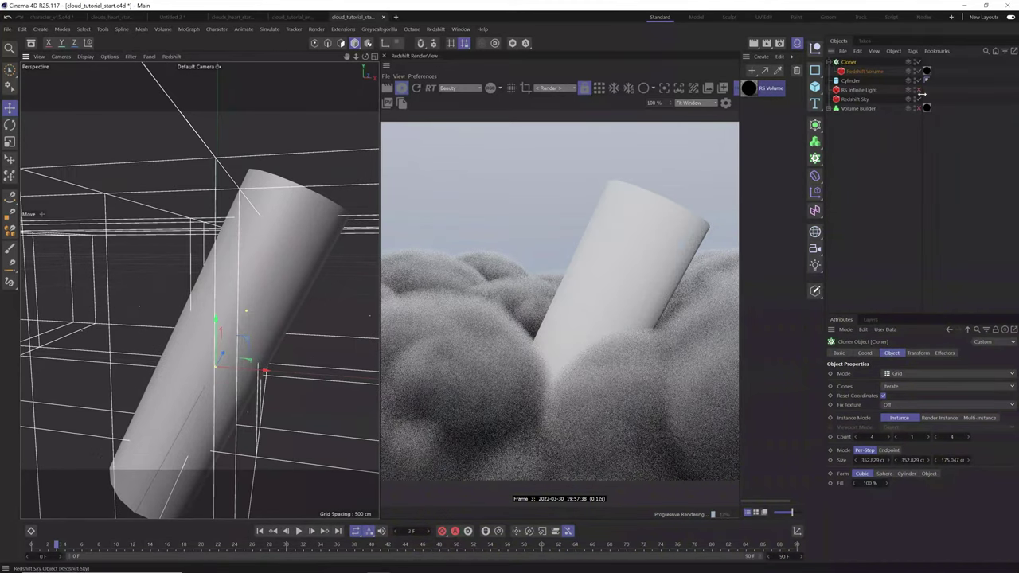
Enable the RS Infinite Light and inspect the cloned clouds around the cylinder from a new angle.
left_click(919, 90)
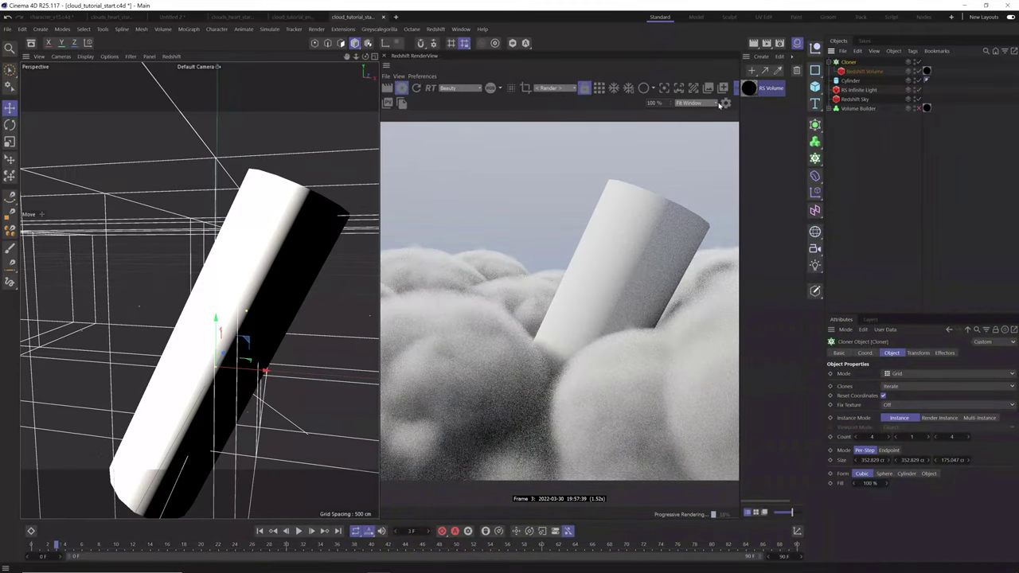
left_click_drag(210, 295, 232, 233, "alt")
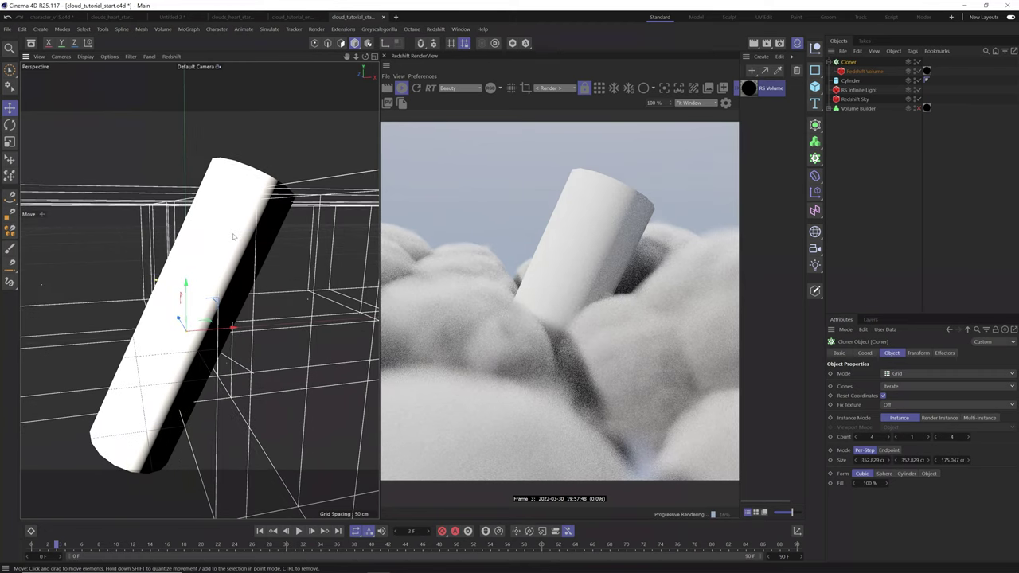